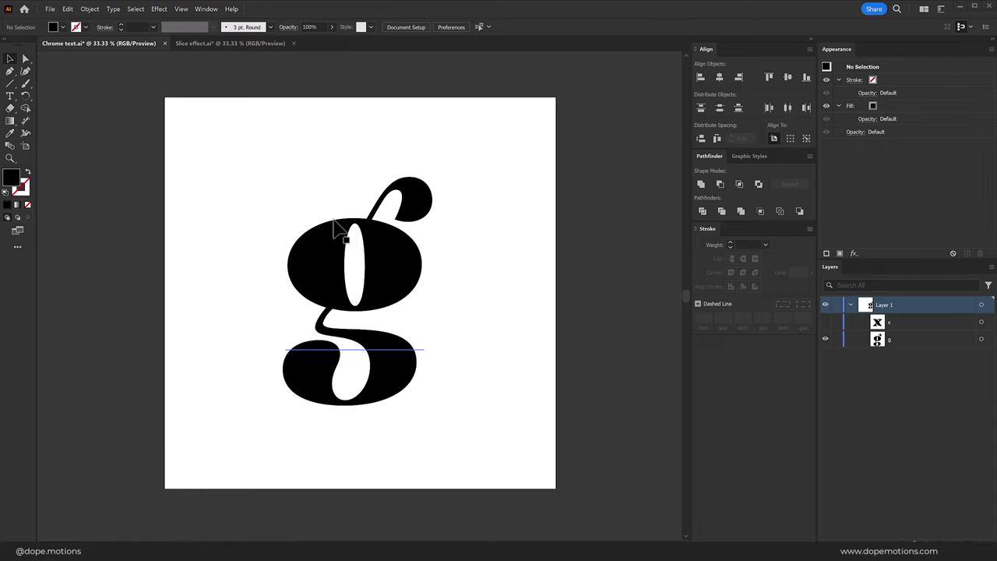
# Reposition the g and apply a Spin radial blur at Best quality.
pyautogui.moveTo(382, 279)
pyautogui.mouseDown()
pyautogui.moveTo(400, 272)
pyautogui.moveTo(392, 281)
pyautogui.mouseUp()
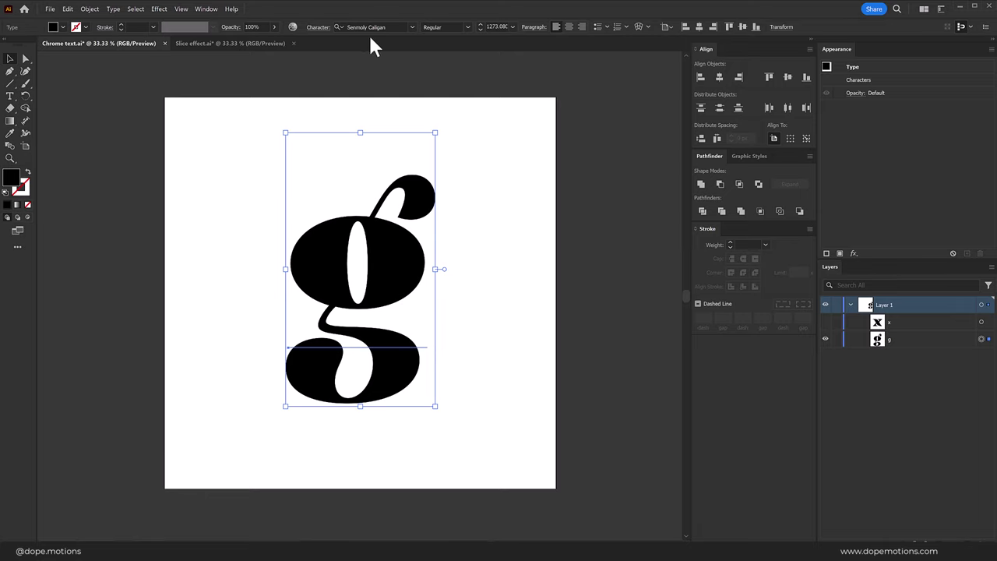
pyautogui.click(531, 195)
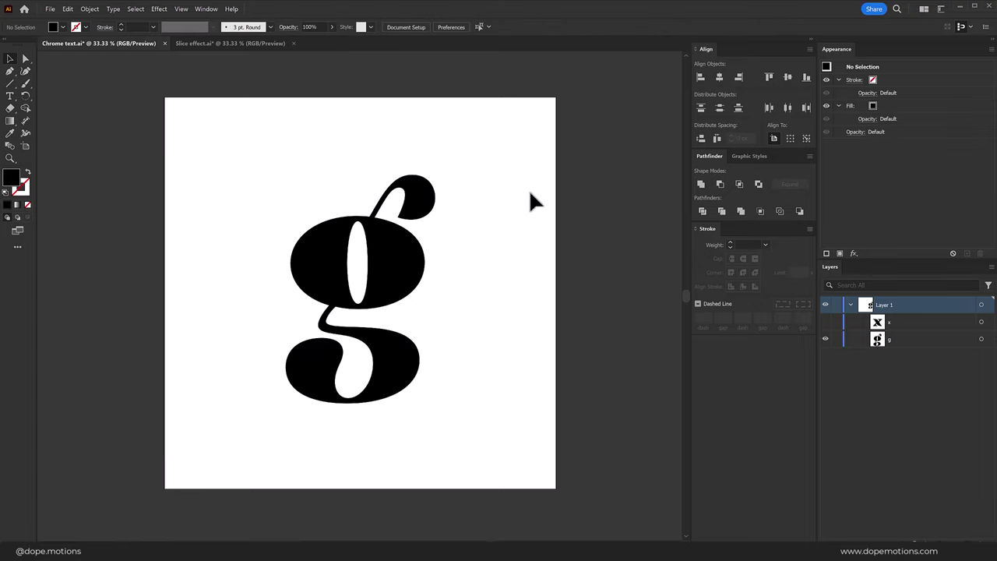
pyautogui.moveTo(356, 268); pyautogui.dragTo(431, 323)
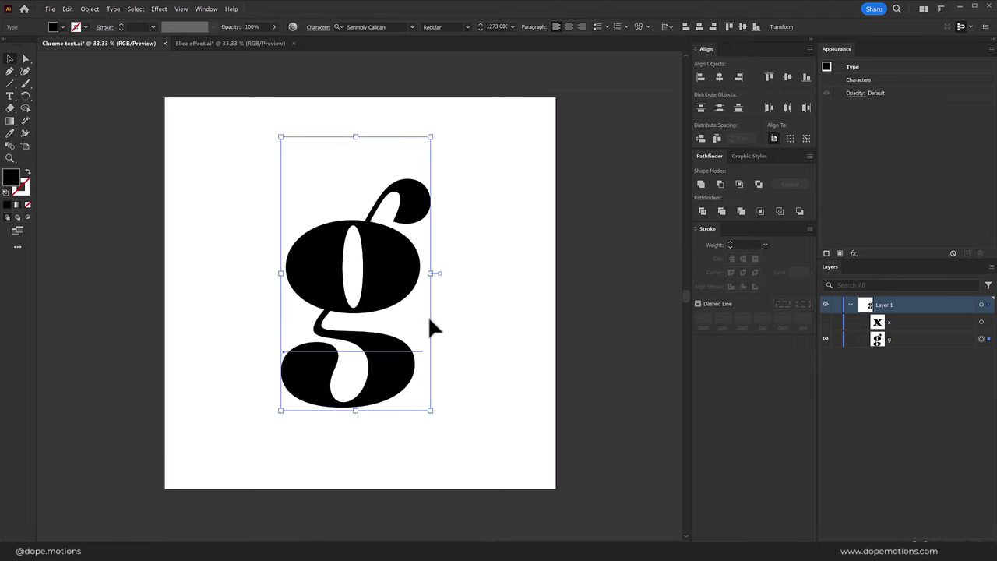
pyautogui.click(159, 10)
pyautogui.moveTo(200, 185)
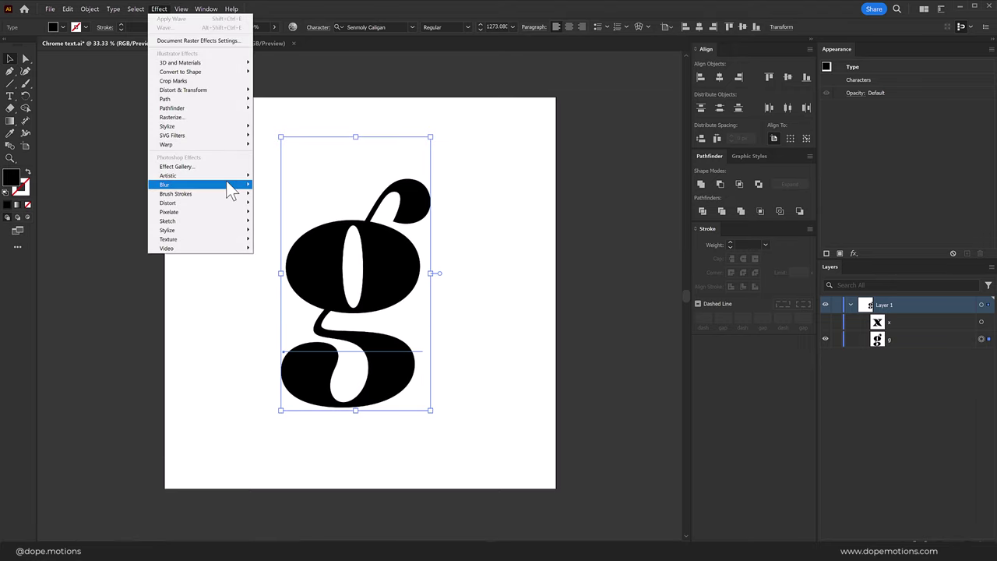
pyautogui.click(290, 195)
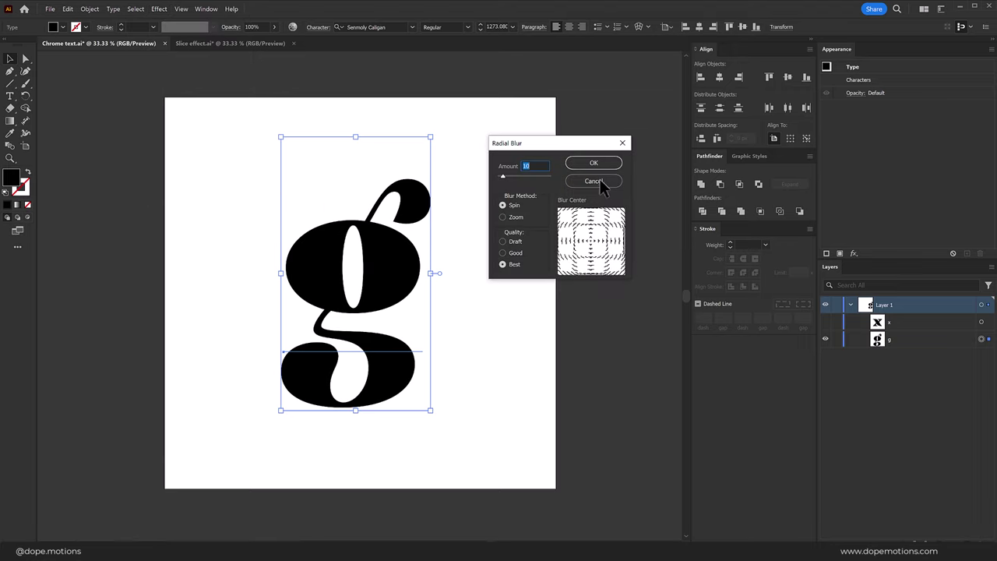
pyautogui.moveTo(551, 148); pyautogui.dragTo(569, 154)
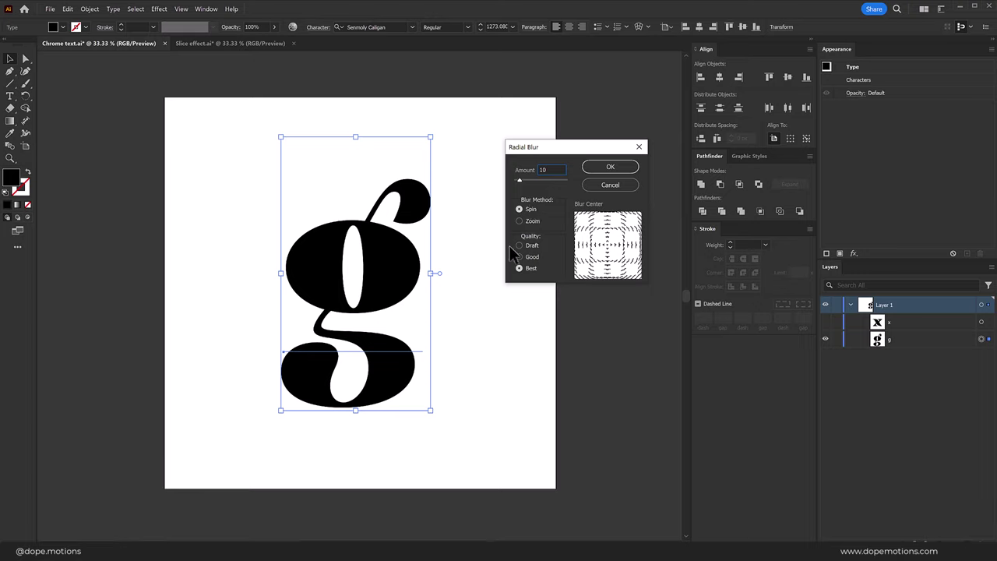
pyautogui.click(623, 167)
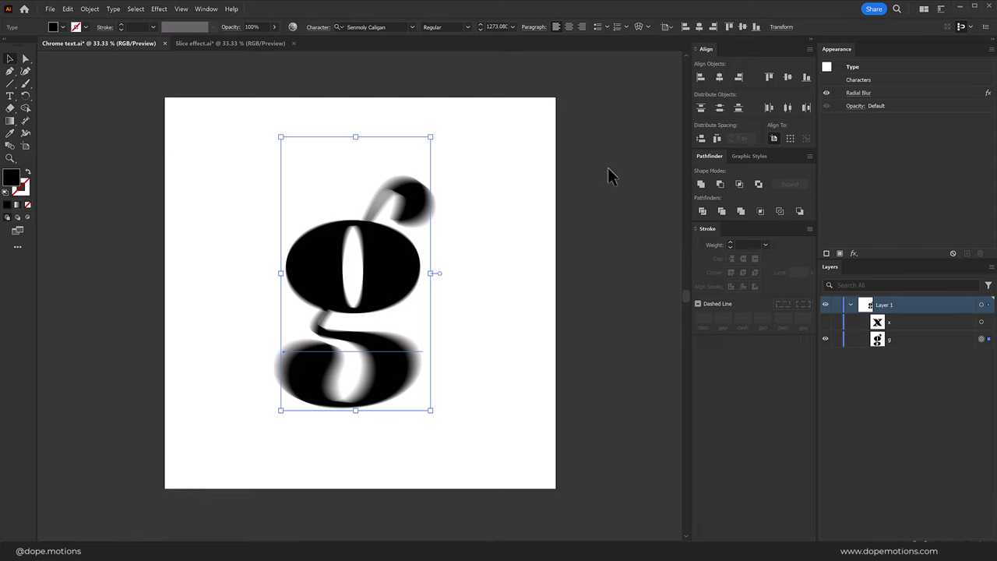
# Rasterize the blurred g into a 300 ppi image.
pyautogui.click(520, 181)
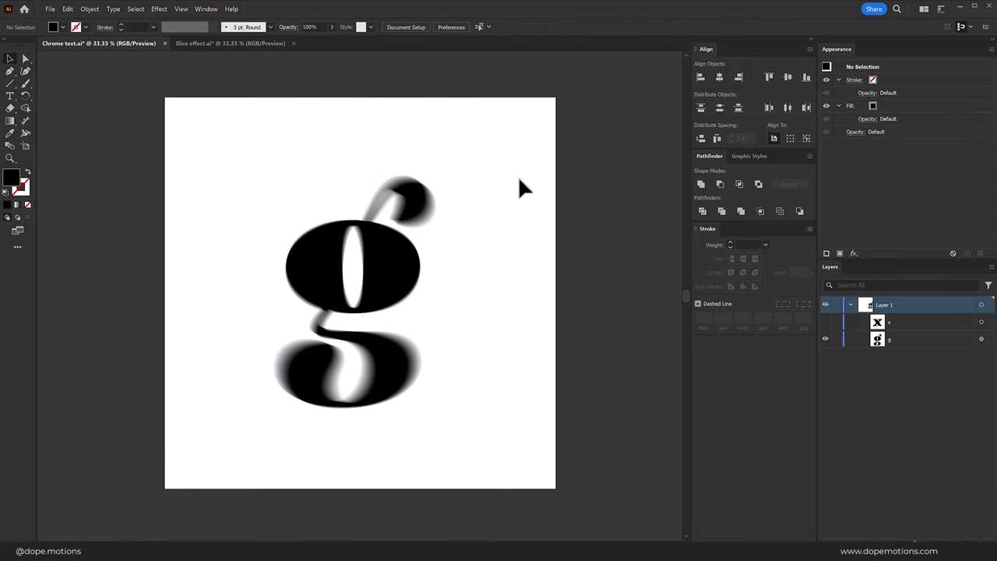
pyautogui.click(316, 250)
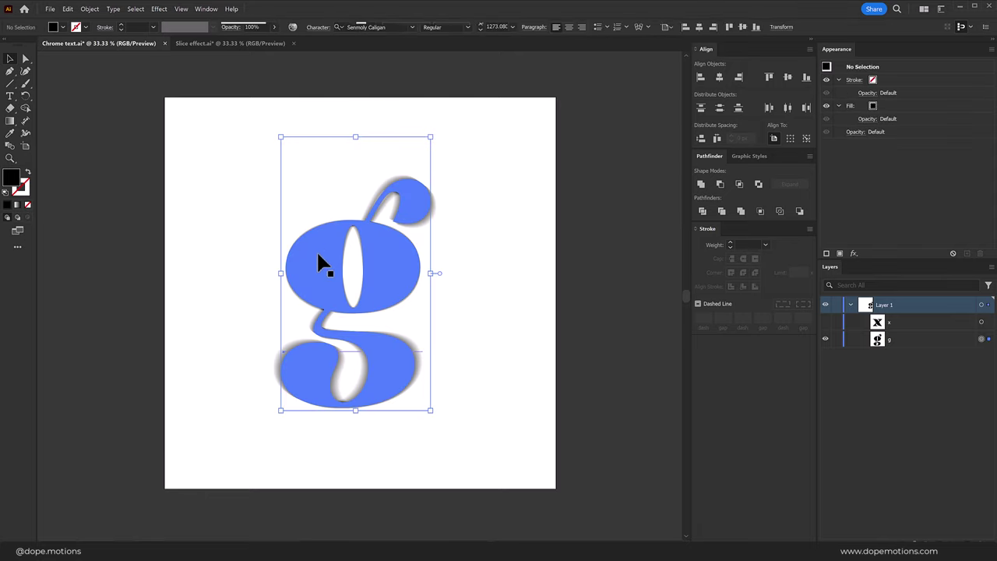
pyautogui.click(90, 9)
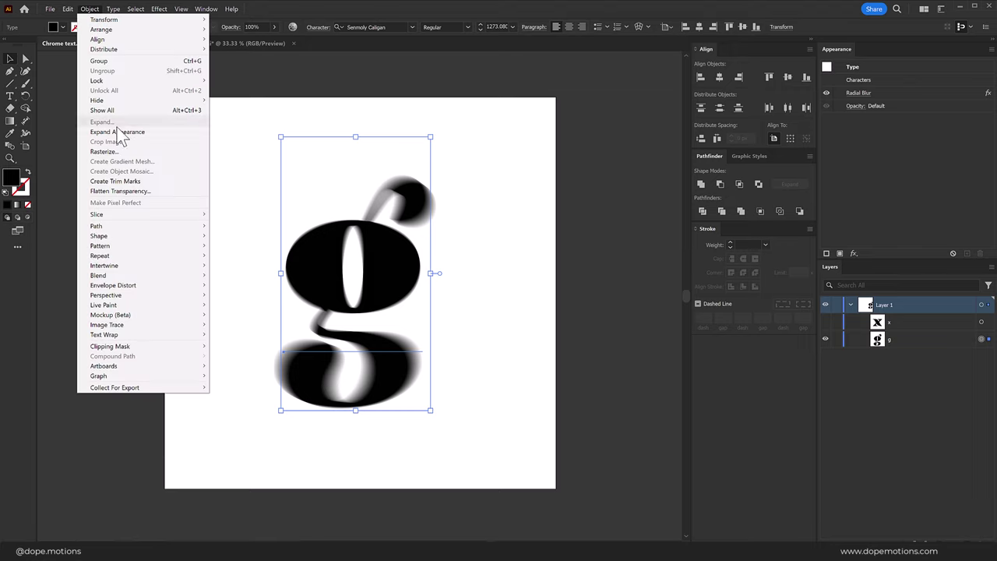
pyautogui.click(112, 152)
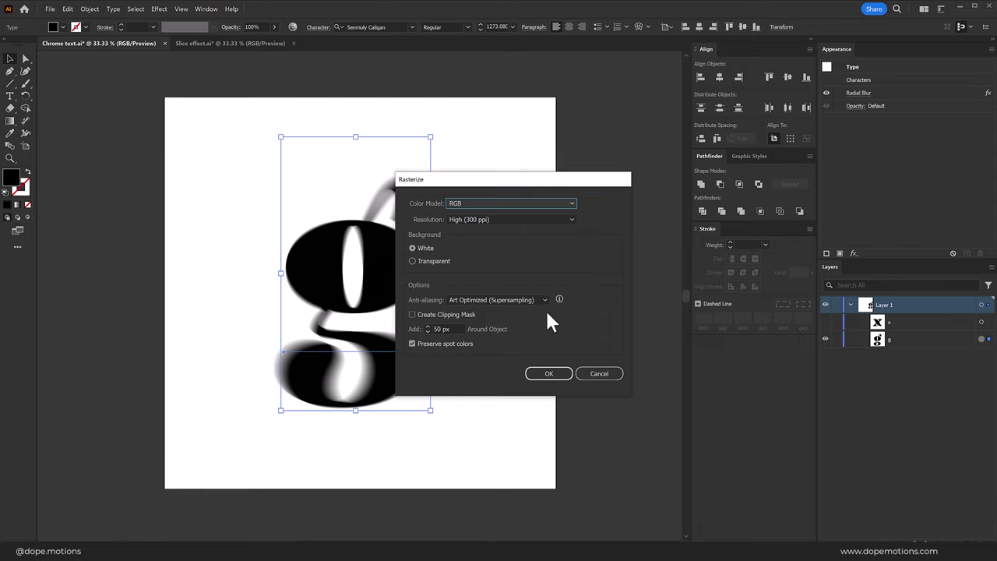
pyautogui.click(549, 375)
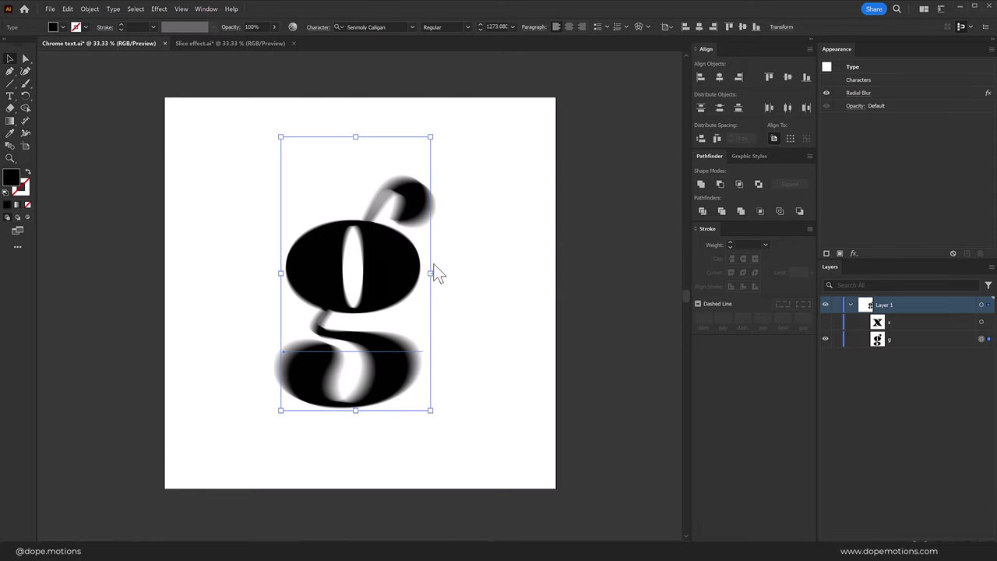
pyautogui.click(160, 10)
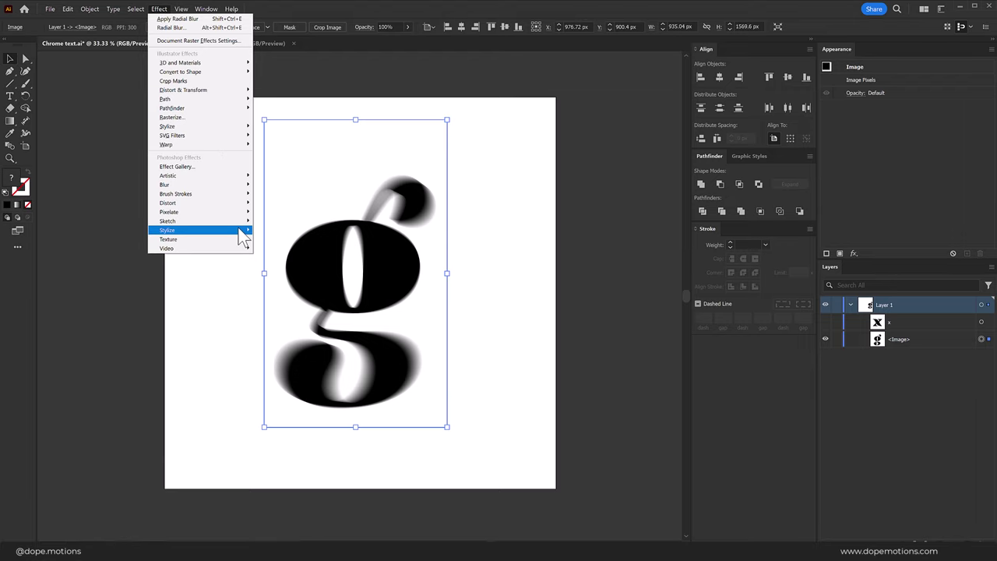
pyautogui.moveTo(168, 222)
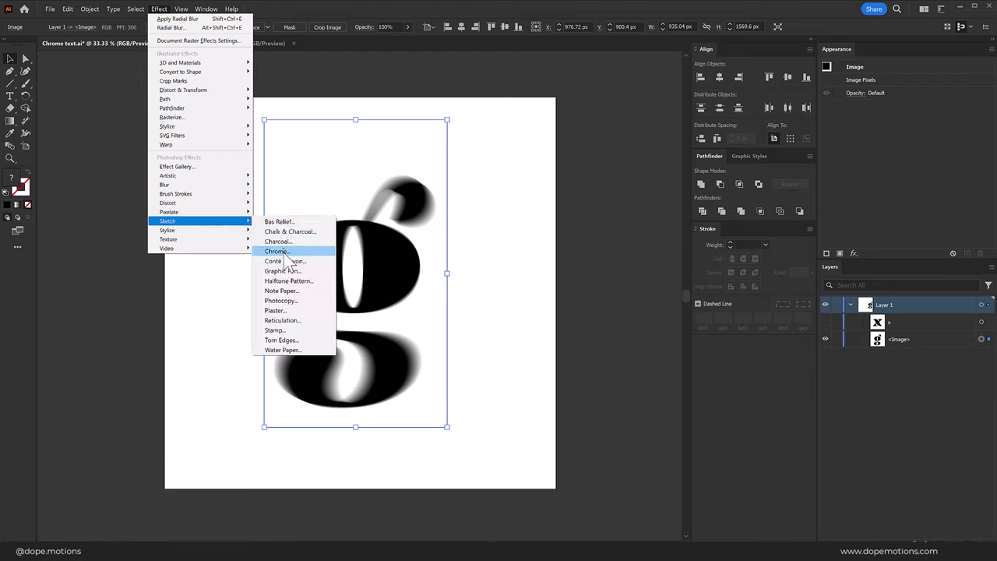
# Give the rasterized g a Chrome sketch effect with Detail 6 and Smoothness 8.
pyautogui.click(287, 251)
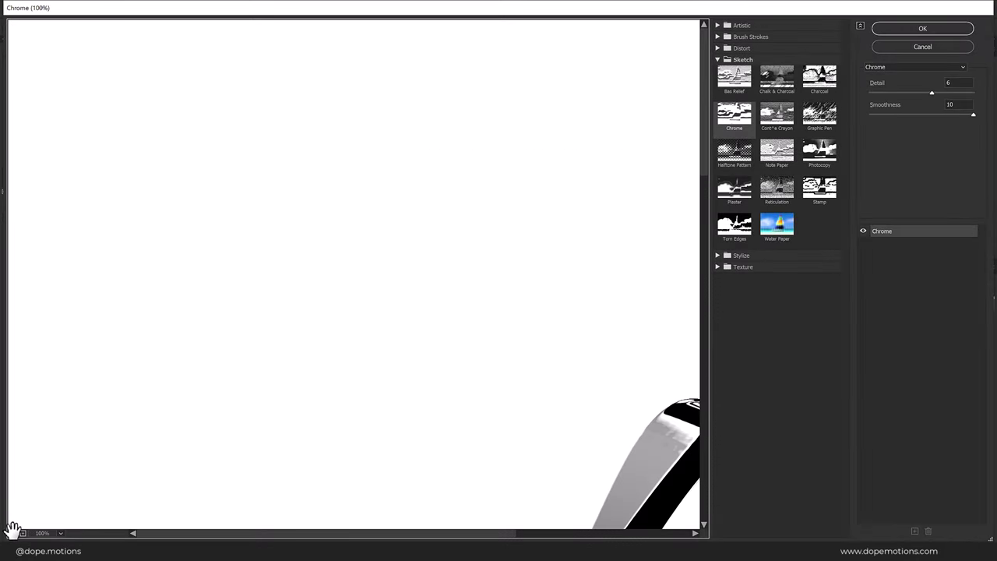
pyautogui.hotkey('ctrl', '-')
pyautogui.hotkey('ctrl', '-')
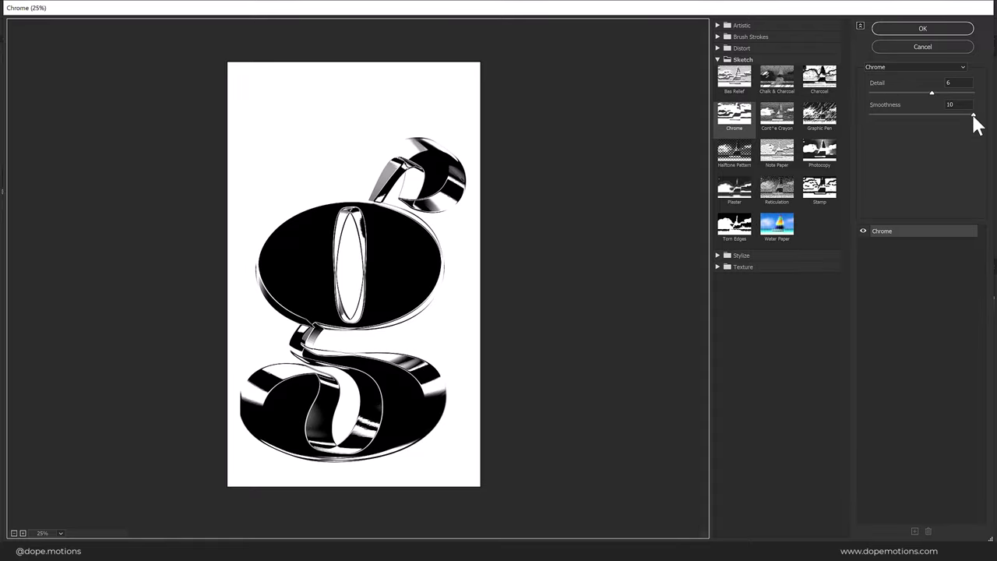
pyautogui.moveTo(973, 115)
pyautogui.mouseDown()
pyautogui.moveTo(893, 115)
pyautogui.moveTo(934, 99)
pyautogui.mouseUp()
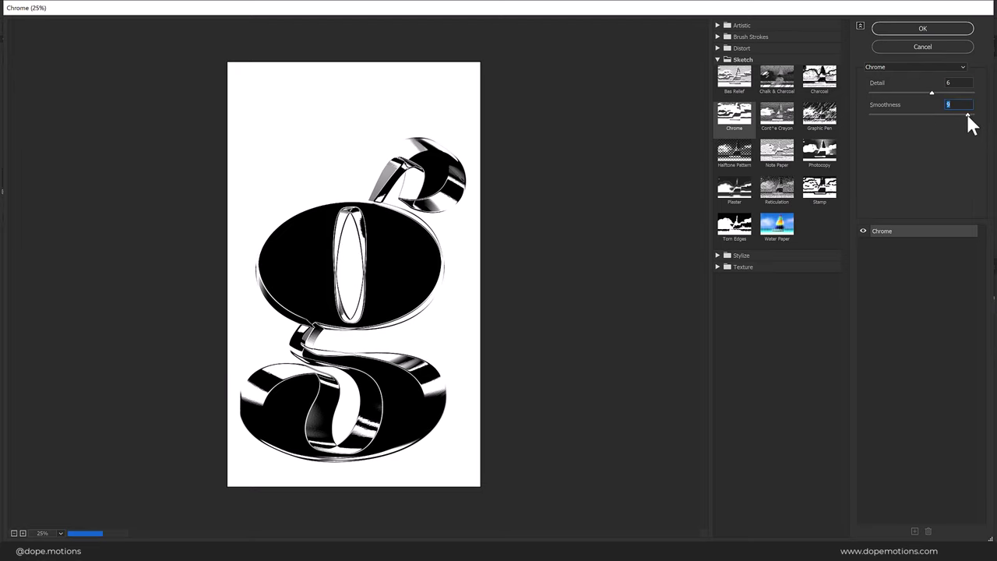
pyautogui.moveTo(916, 115); pyautogui.dragTo(886, 116)
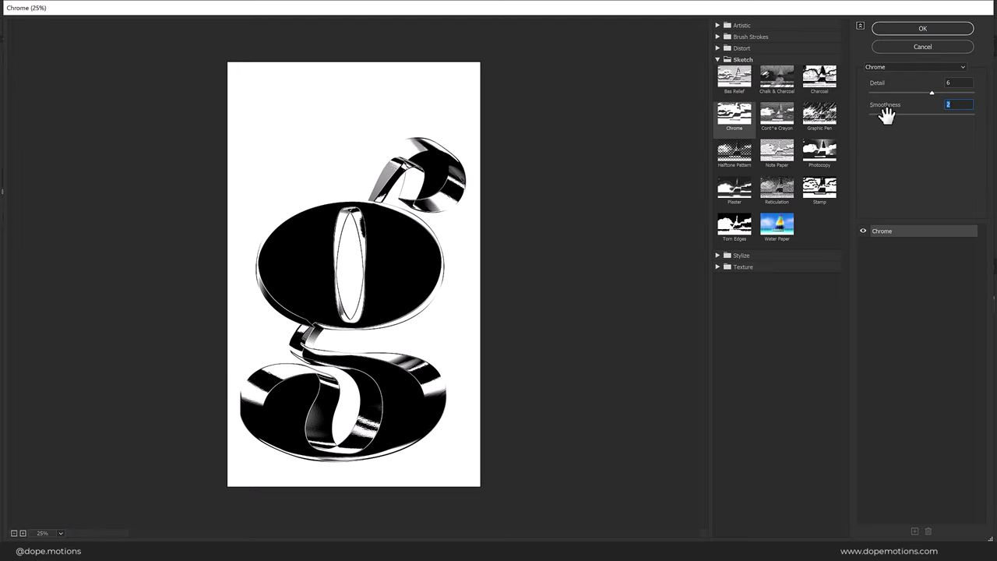
pyautogui.moveTo(887, 115); pyautogui.dragTo(952, 115)
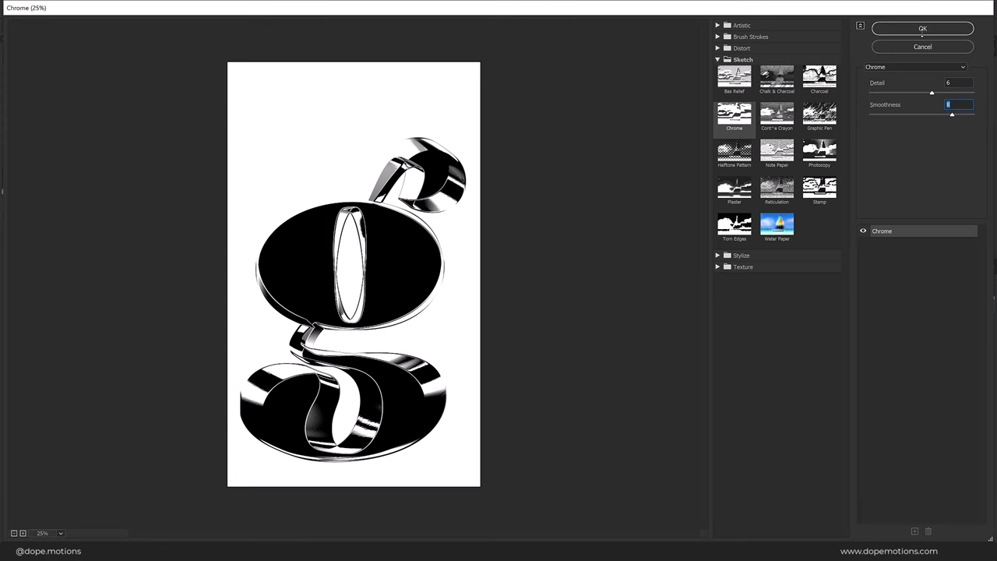
pyautogui.click(923, 29)
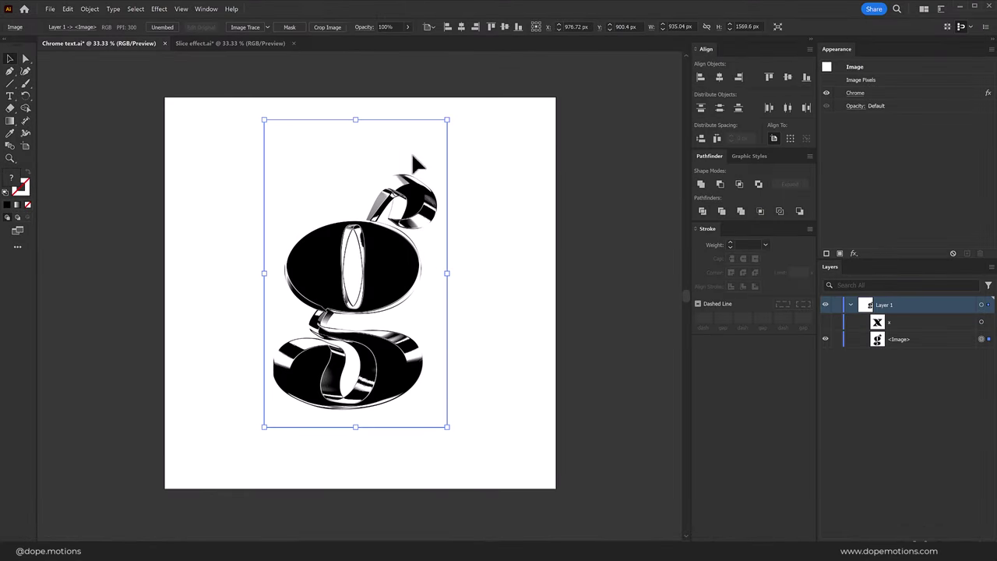
# Hide the chrome g, show the x and move it to the artboard centre.
pyautogui.click(603, 228)
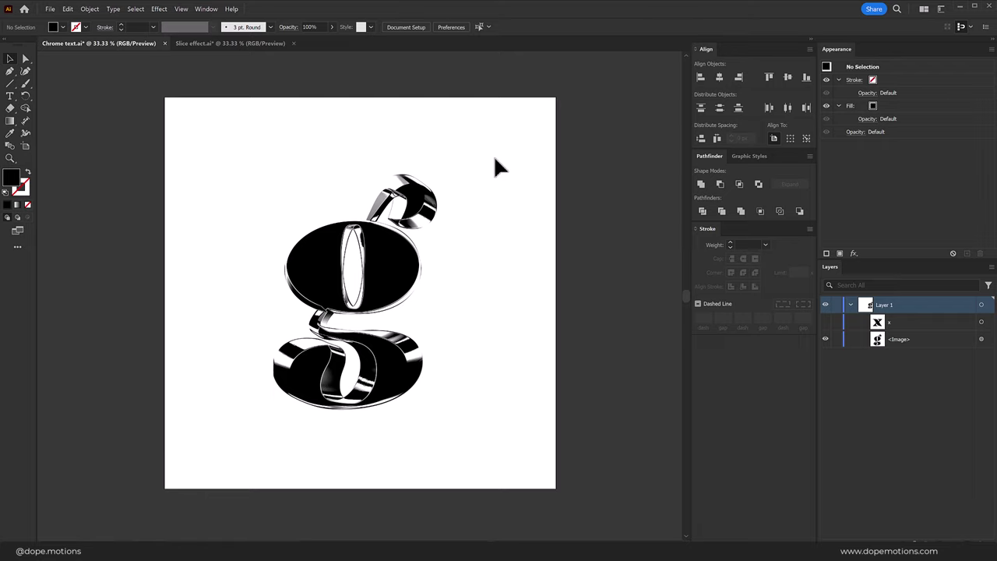
pyautogui.click(826, 323)
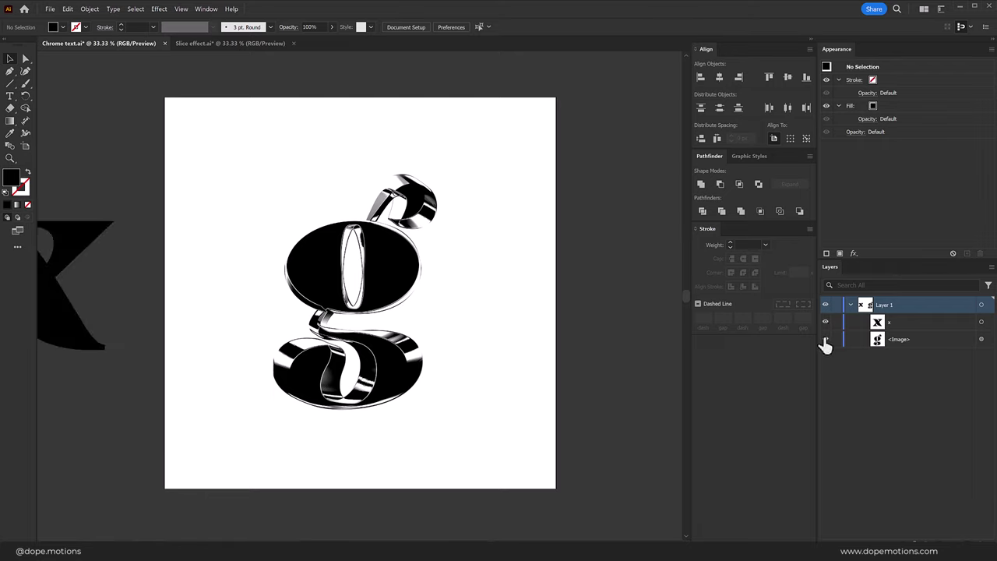
pyautogui.click(826, 341)
pyautogui.moveTo(49, 289)
pyautogui.mouseDown()
pyautogui.moveTo(388, 297)
pyautogui.moveTo(382, 308)
pyautogui.mouseUp()
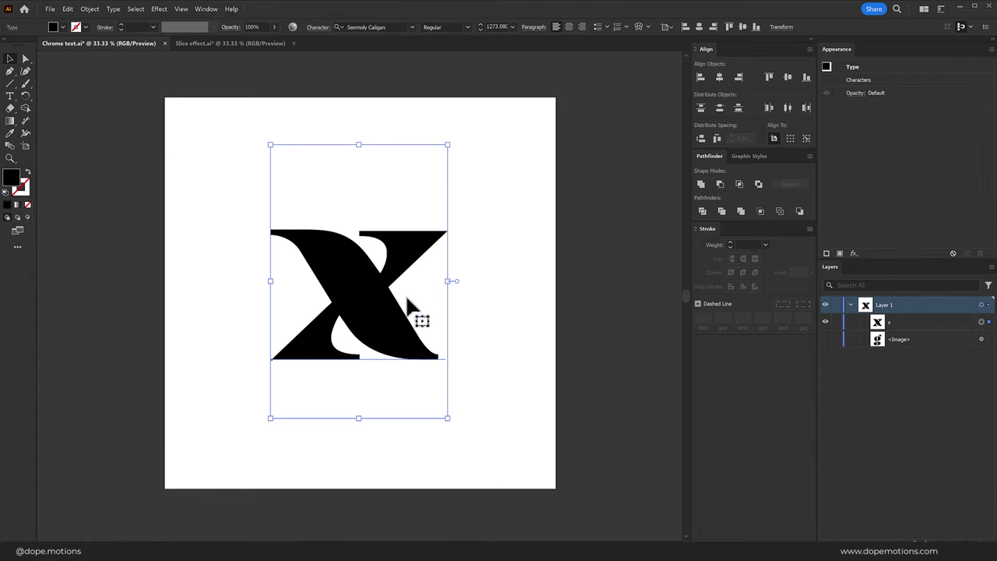
# Apply a spin radial blur to the x and rasterize it into an image.
pyautogui.click(159, 9)
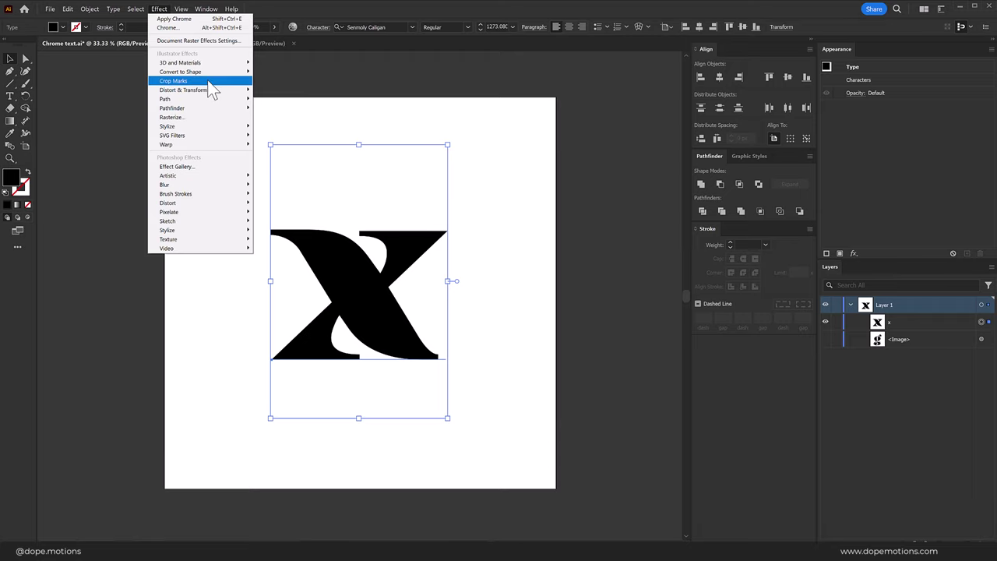
pyautogui.moveTo(198, 185)
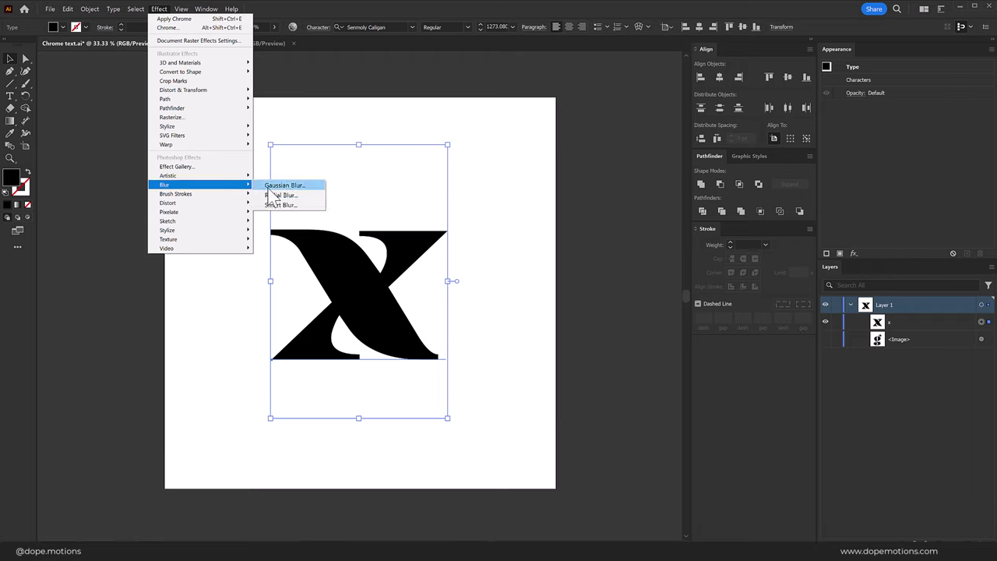
pyautogui.click(282, 196)
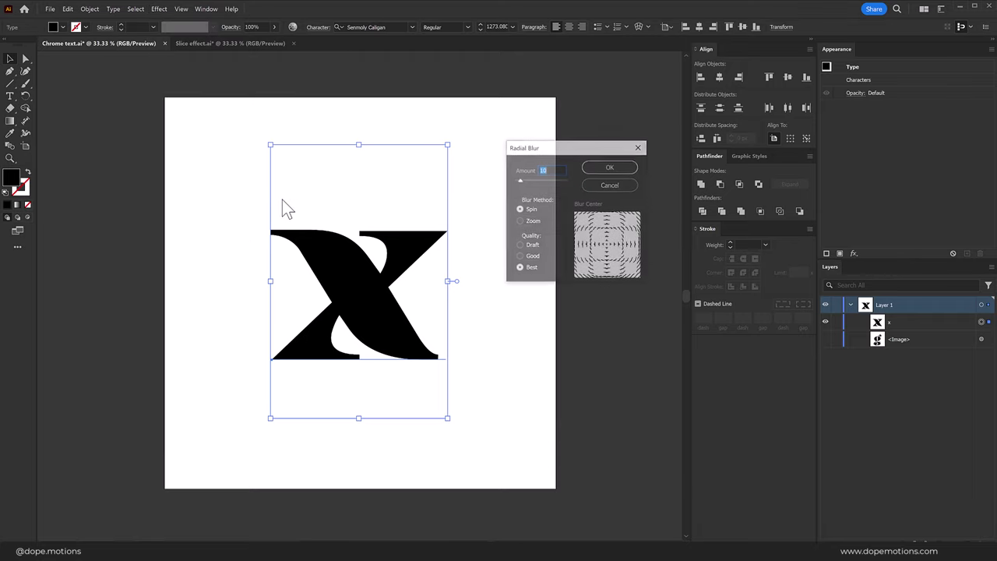
pyautogui.click(620, 171)
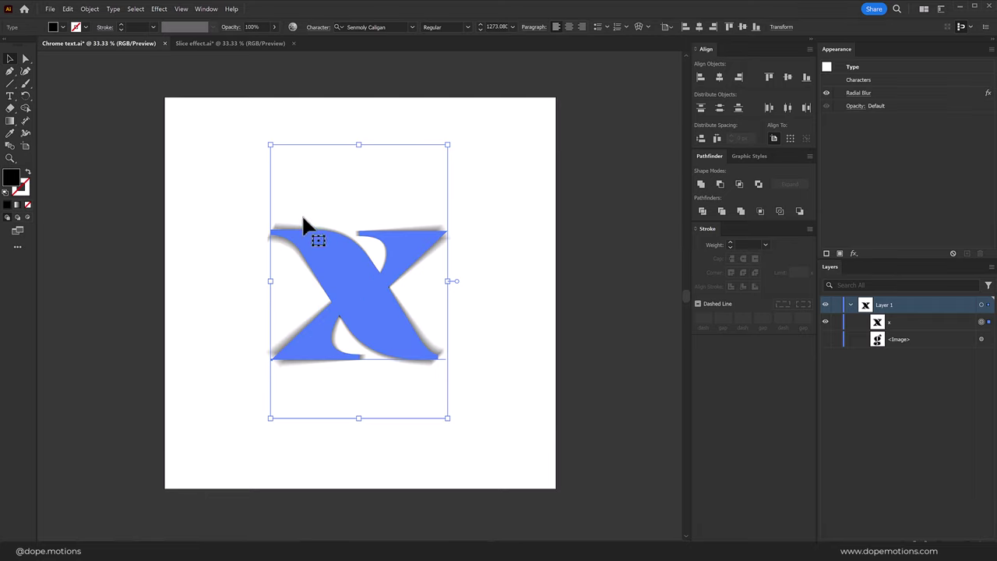
pyautogui.click(92, 9)
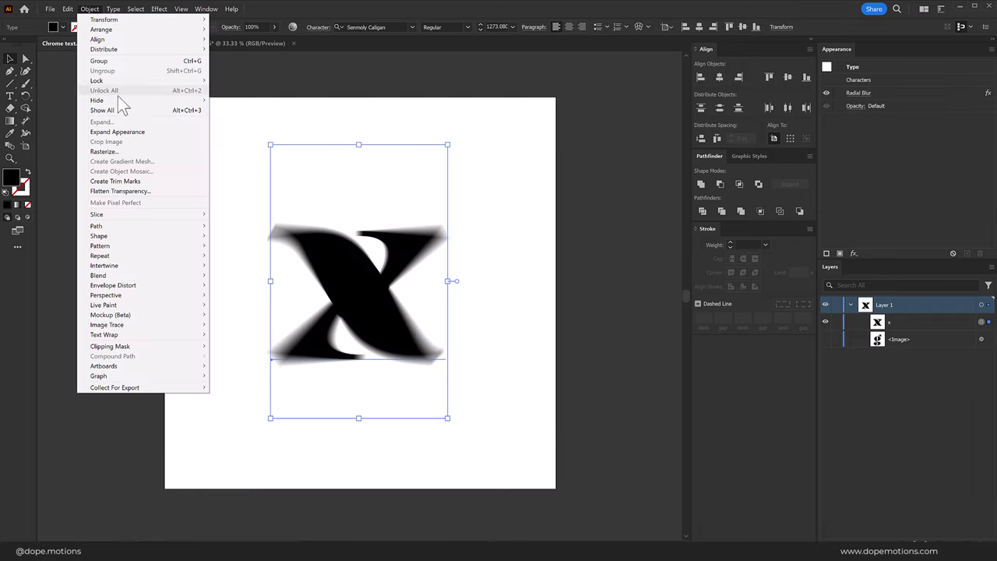
pyautogui.click(119, 148)
pyautogui.click(548, 374)
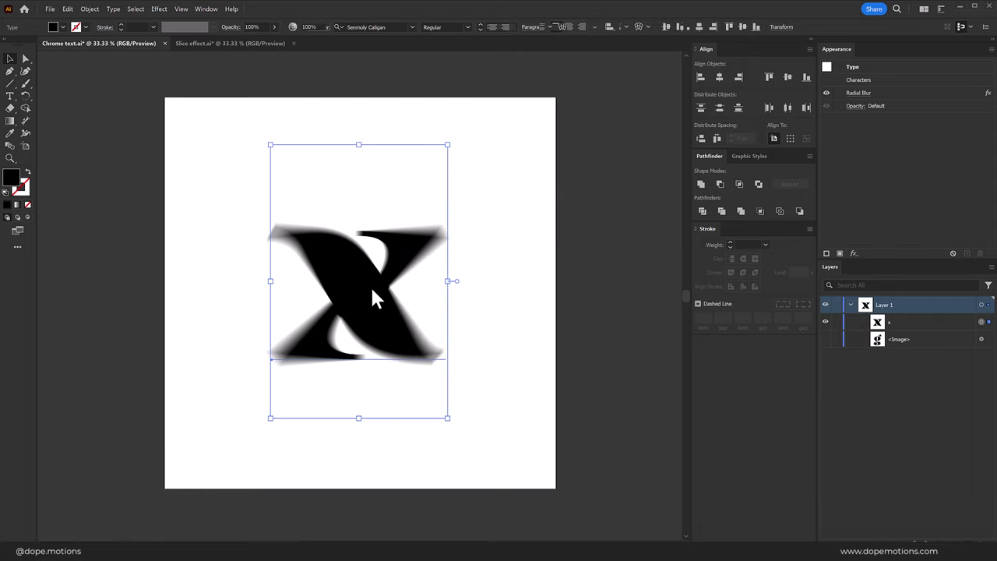
pyautogui.click(159, 9)
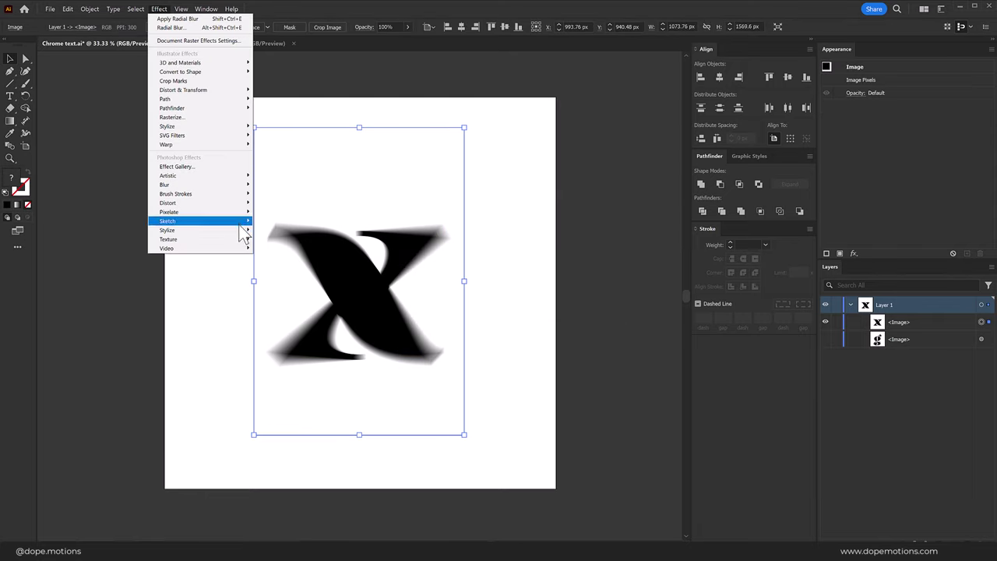
pyautogui.moveTo(168, 221)
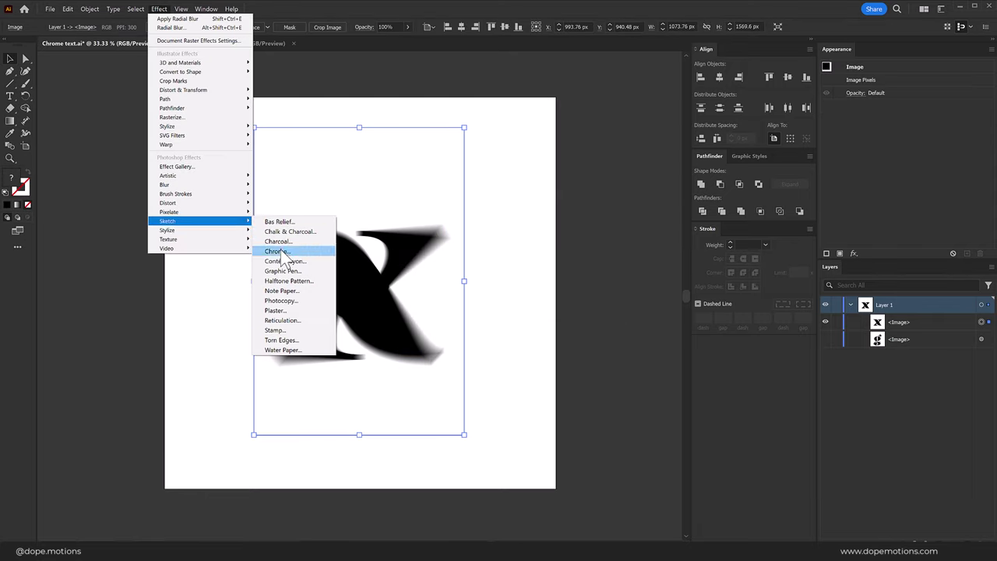
# Give the rasterized X a Chrome effect with Detail 2 and Smoothness 8, then reselect it.
pyautogui.click(282, 251)
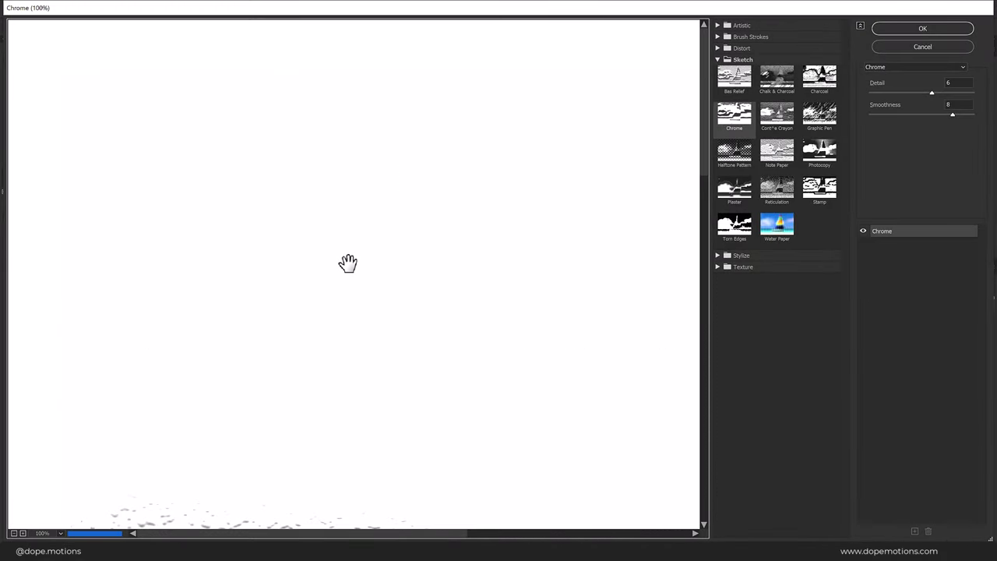
pyautogui.hotkey('ctrl', '-')
pyautogui.hotkey('ctrl', '-')
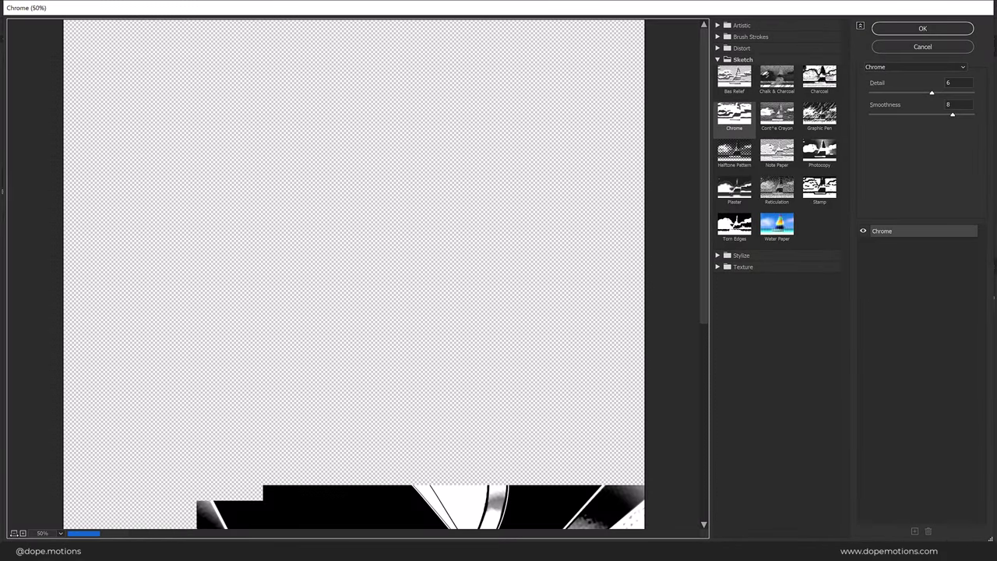
pyautogui.hotkey('ctrl', '-')
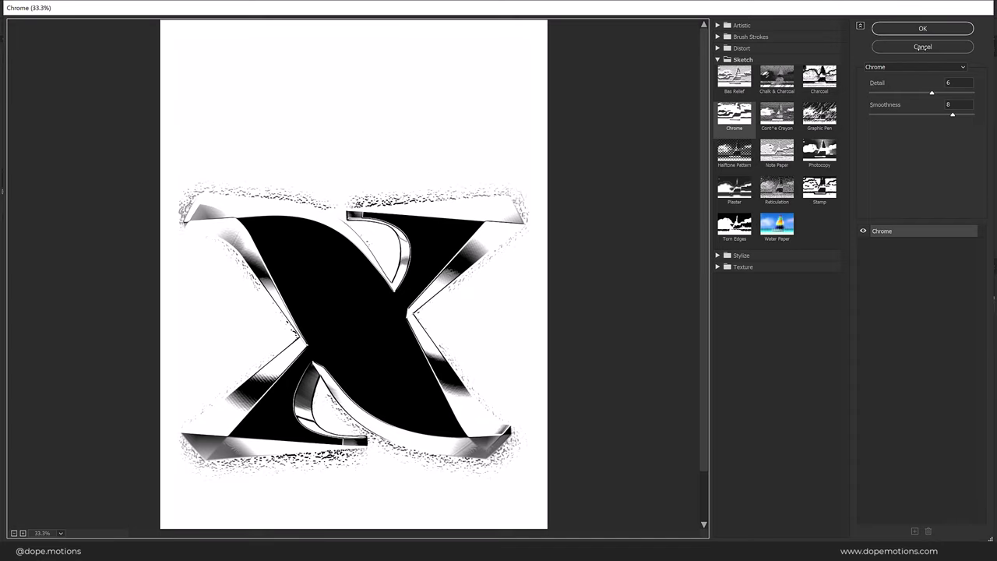
pyautogui.moveTo(932, 93); pyautogui.dragTo(873, 94)
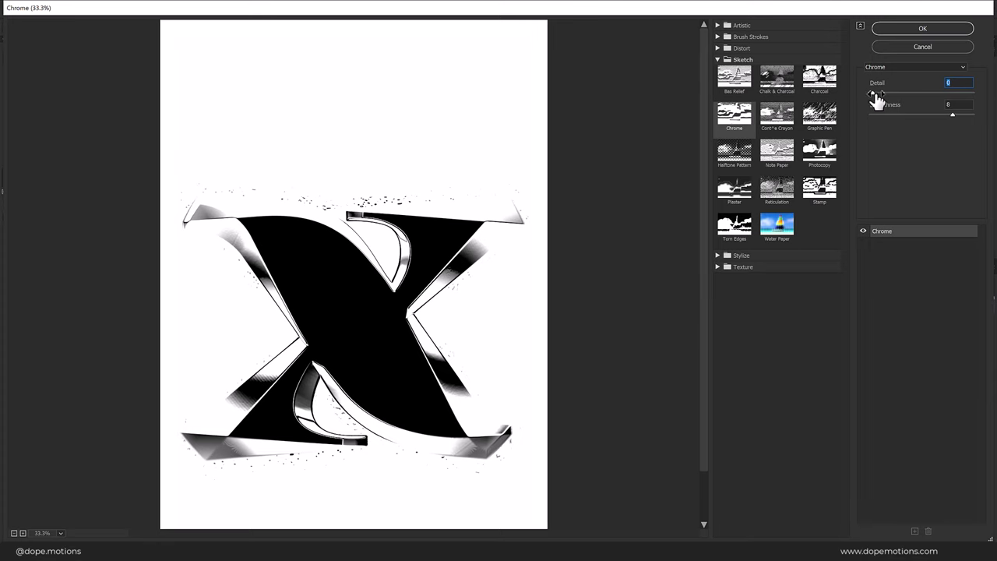
pyautogui.moveTo(875, 94); pyautogui.dragTo(897, 94)
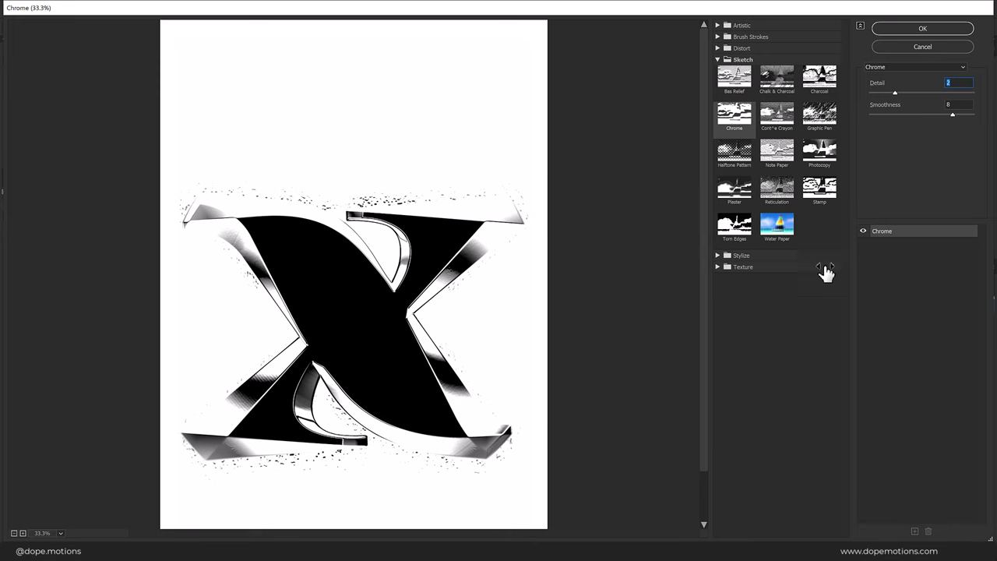
pyautogui.click(922, 29)
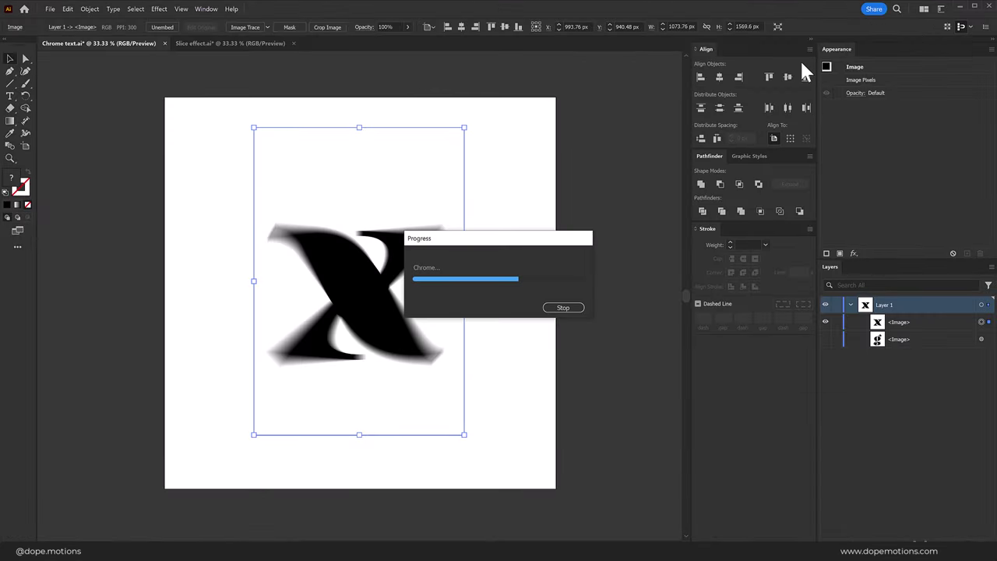
pyautogui.click(540, 174)
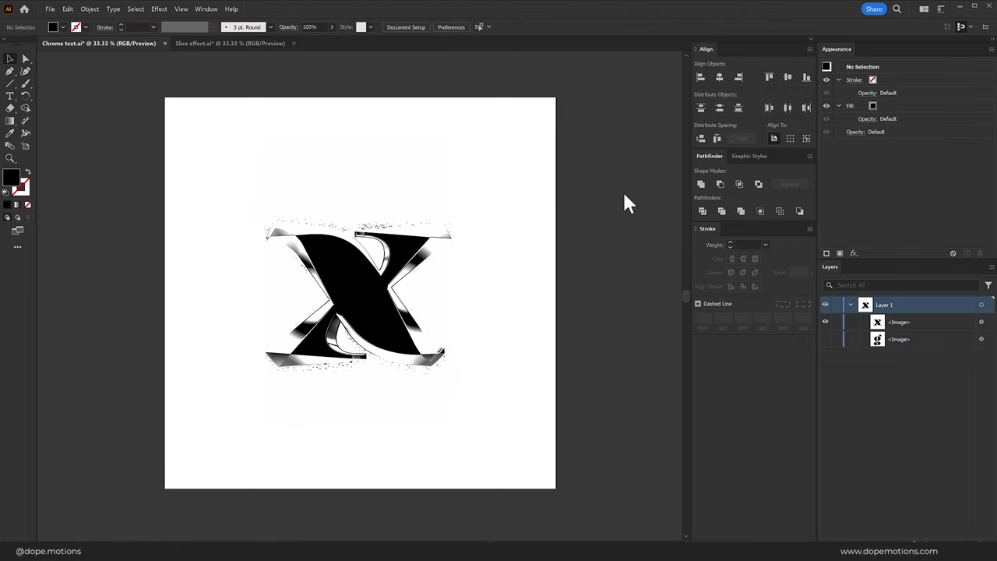
pyautogui.click(314, 299)
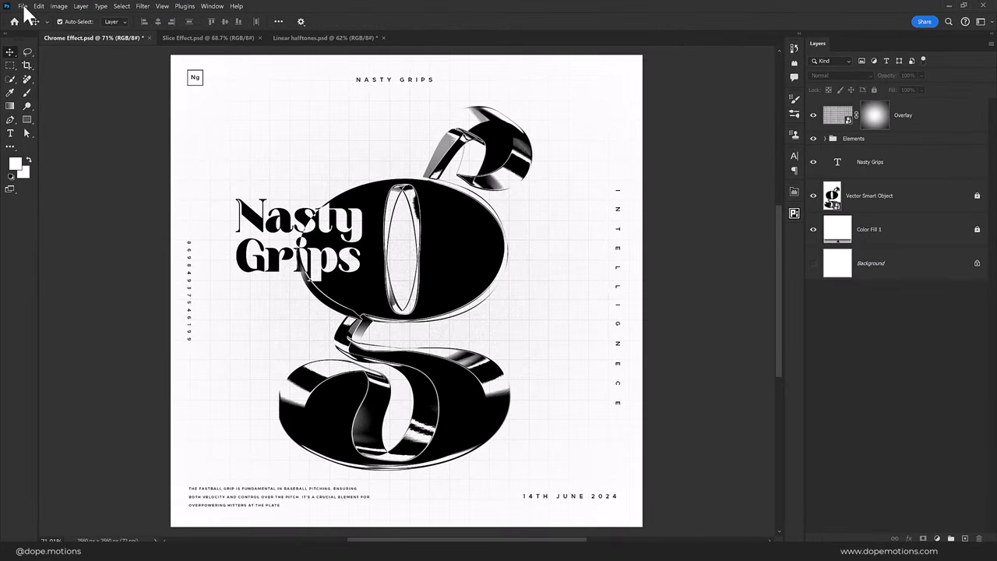
# Create a new Photoshop document 'Tutorial', 2560 × 2560 px at 300 ppi.
pyautogui.click(22, 6)
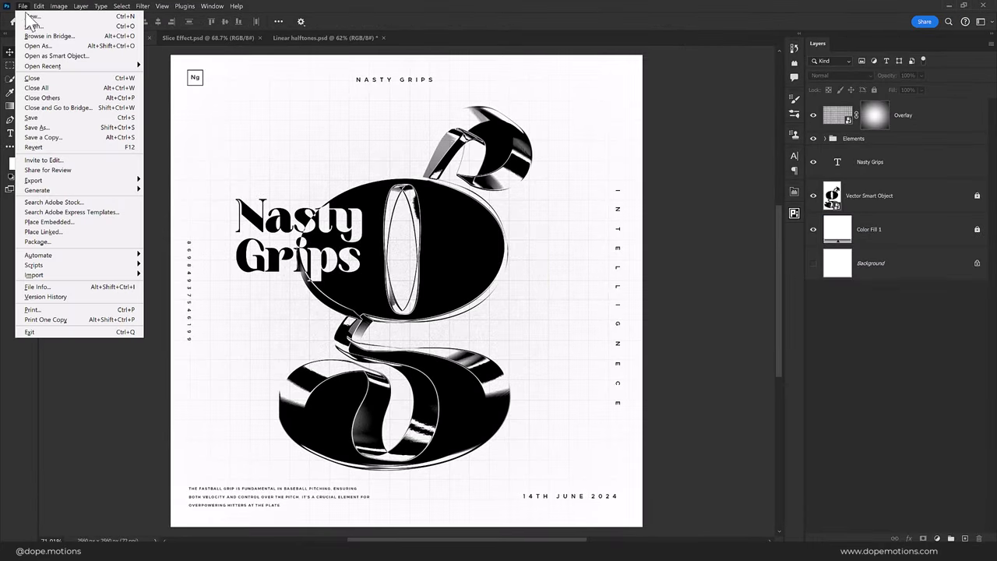
pyautogui.click(32, 16)
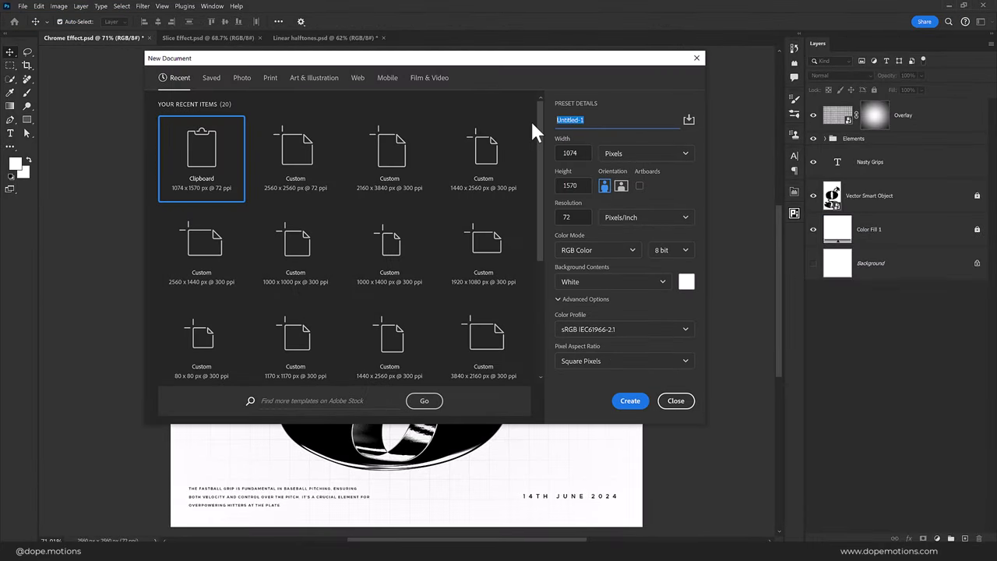
pyautogui.write('Tutorial')
pyautogui.press('Tab')
pyautogui.write('256')
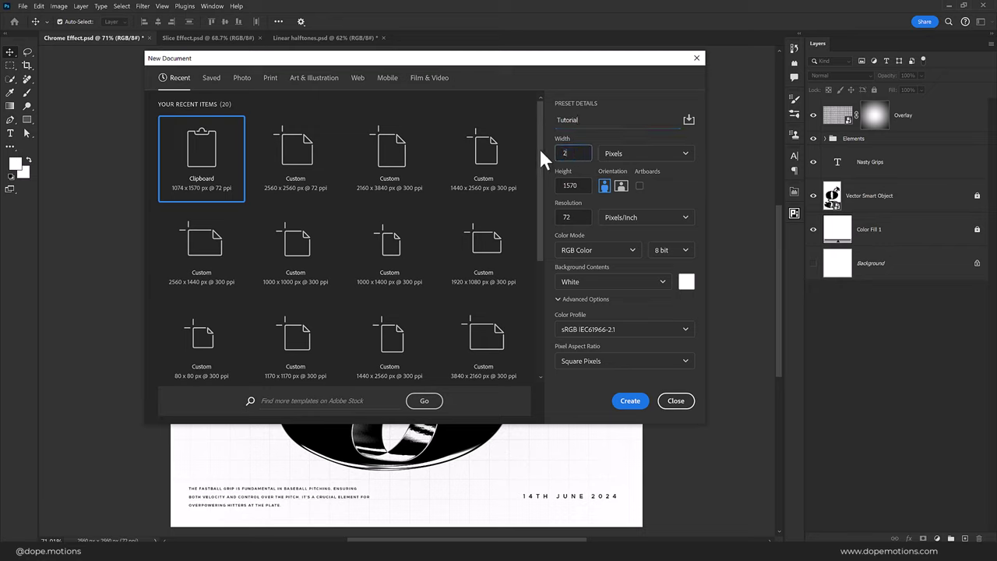
pyautogui.press('Tab')
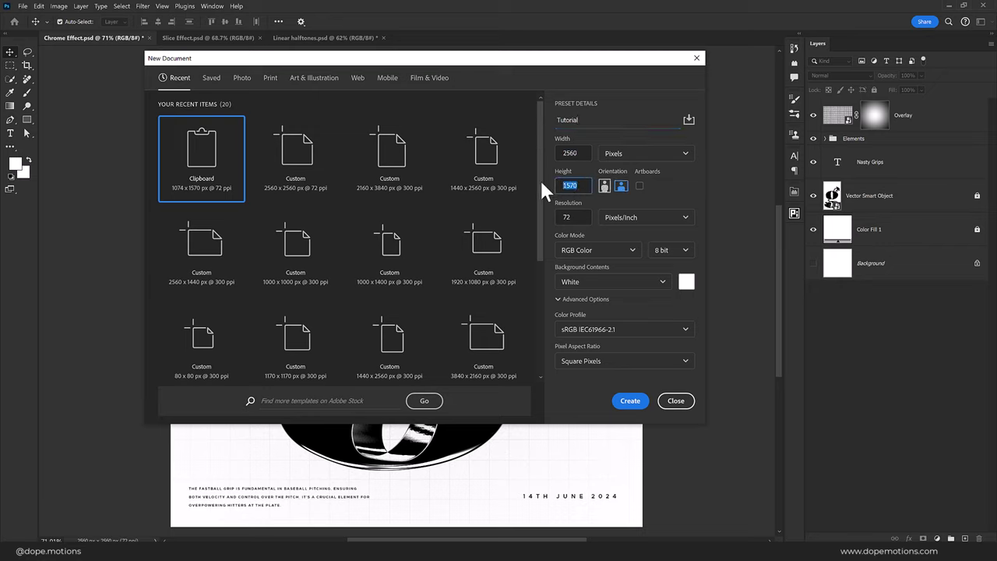
pyautogui.write('2560')
pyautogui.press('Tab')
pyautogui.write('3')
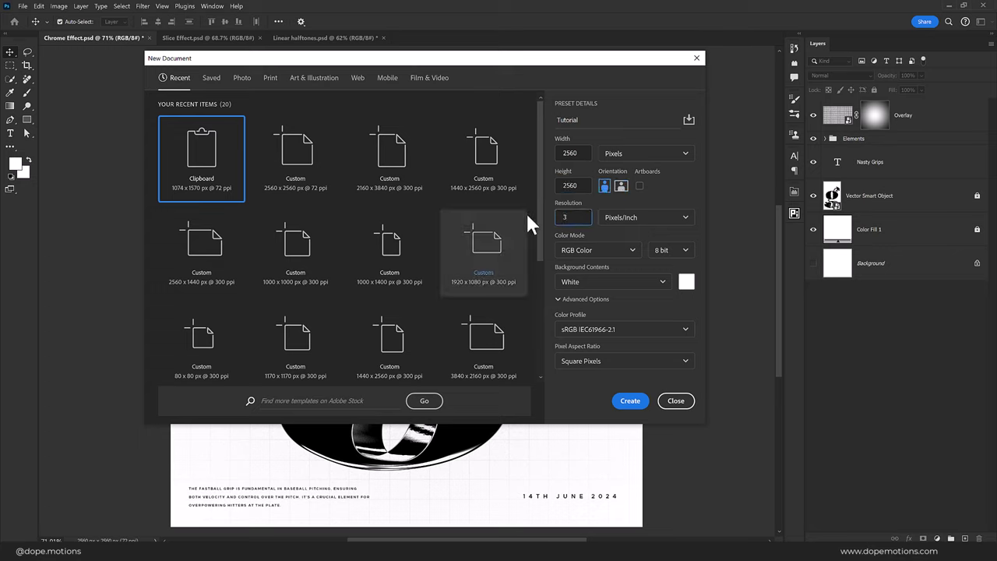
pyautogui.write('00')
pyautogui.click(632, 404)
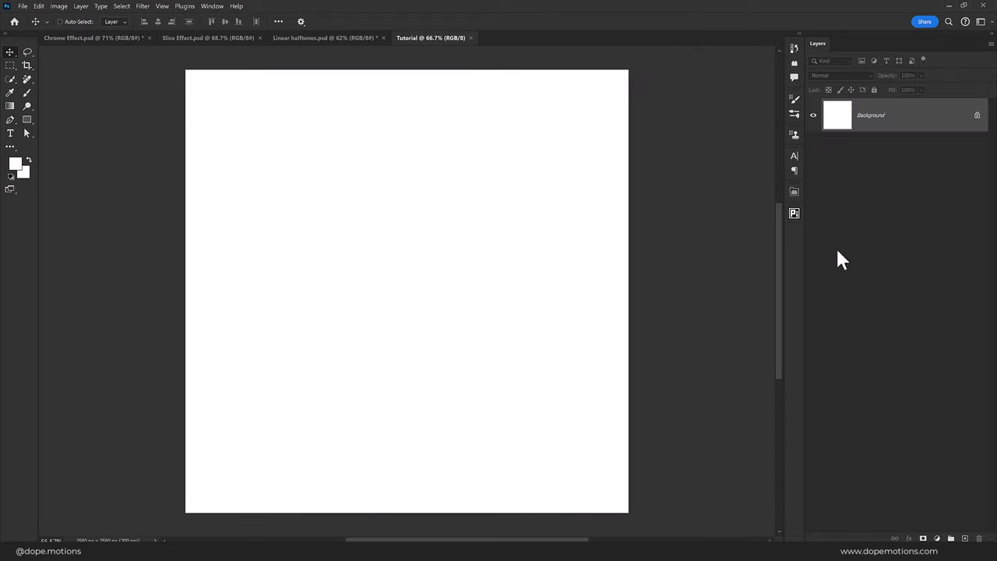
# Paste the chrome X as a smart object and scale it to about 37%.
pyautogui.hotkey('ctrl', 'v')
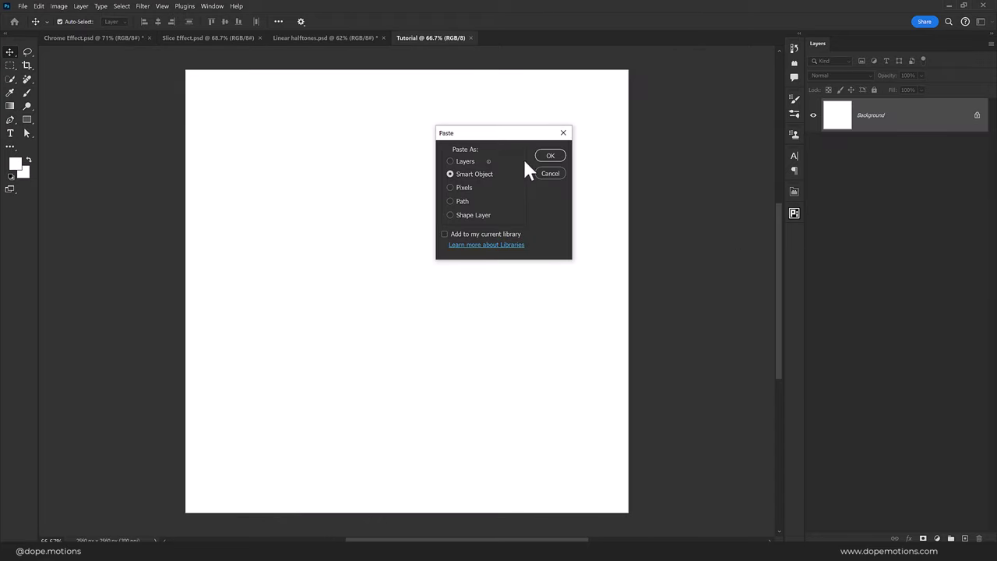
pyautogui.click(549, 158)
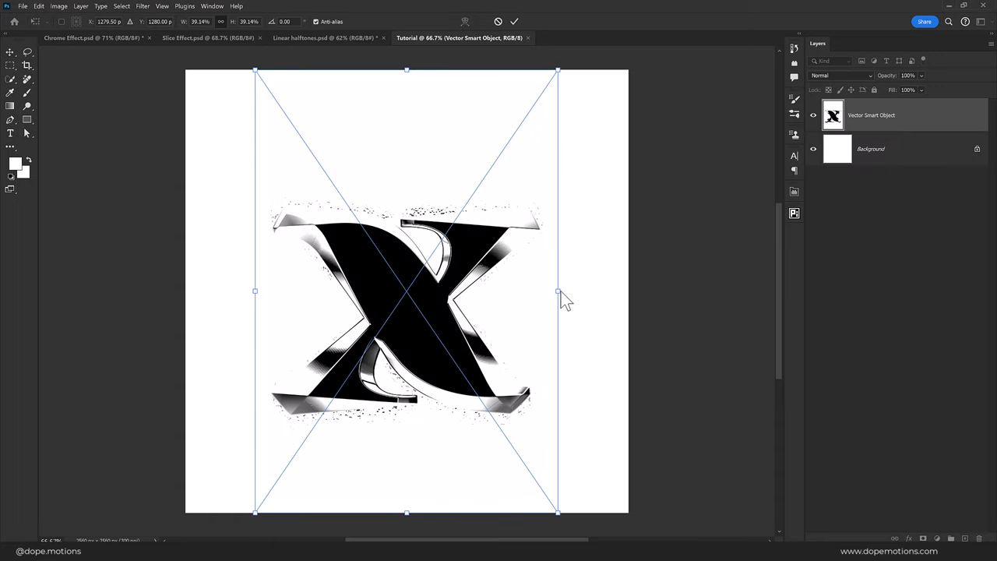
pyautogui.moveTo(570, 294); pyautogui.dragTo(554, 291)
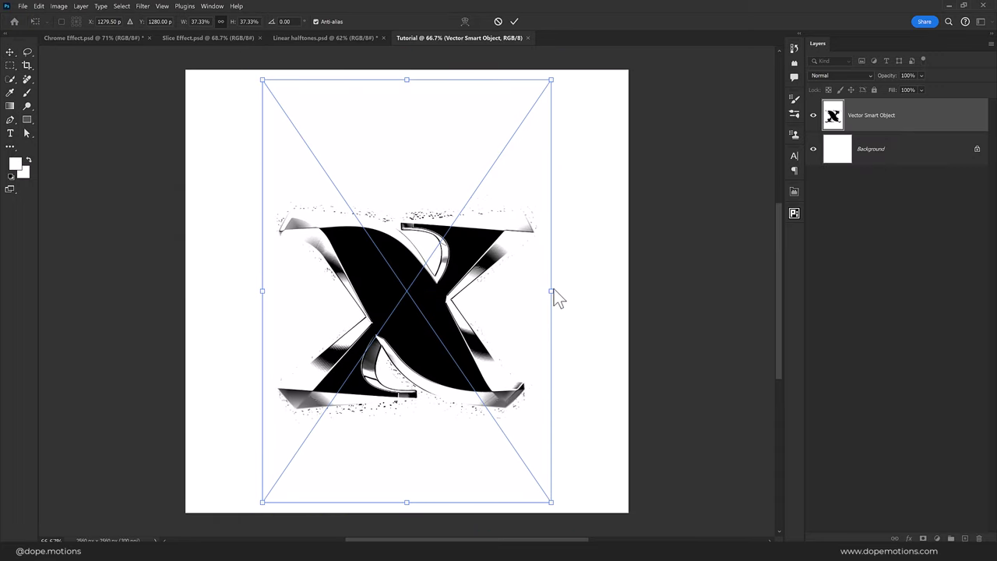
pyautogui.press('Return')
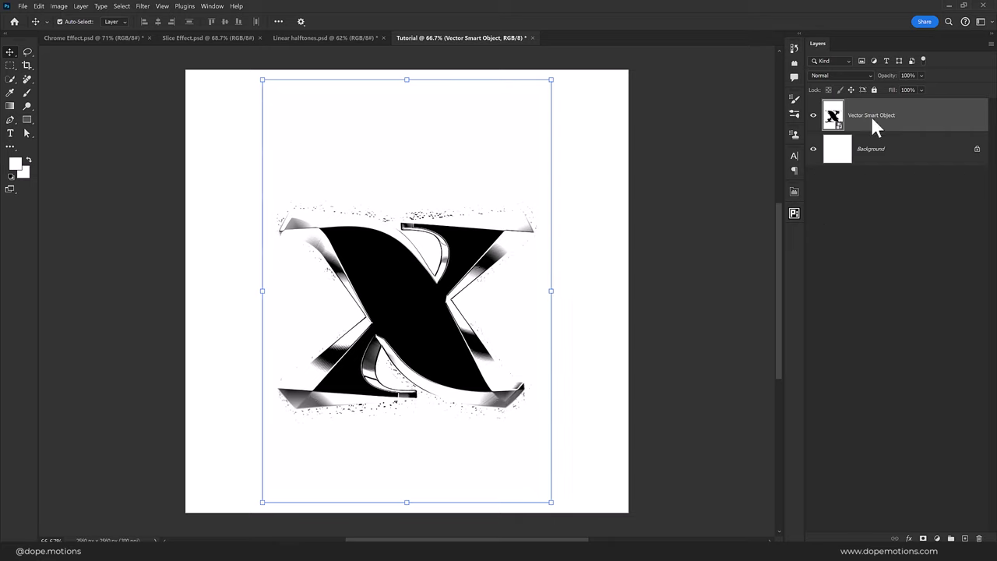
# Add a layer mask to the X and set up a black brush around 80 px.
pyautogui.click(923, 538)
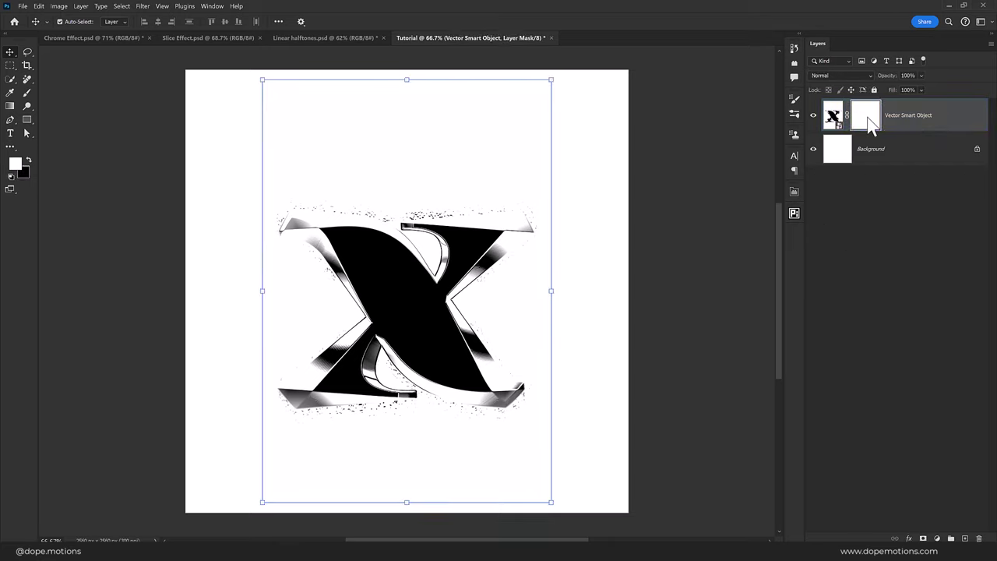
pyautogui.click(27, 92)
pyautogui.rightClick(500, 191)
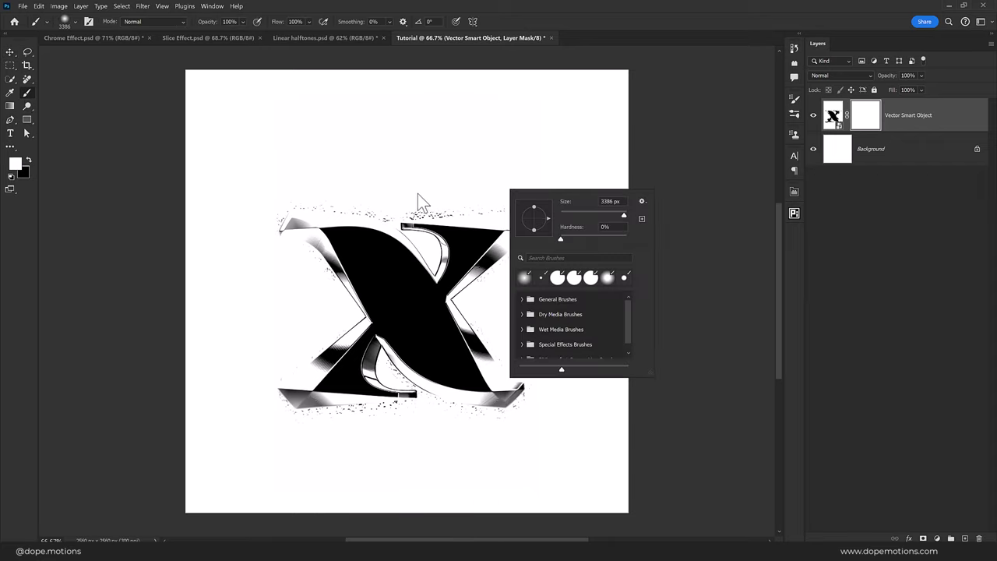
pyautogui.moveTo(440, 162); pyautogui.dragTo(348, 169)
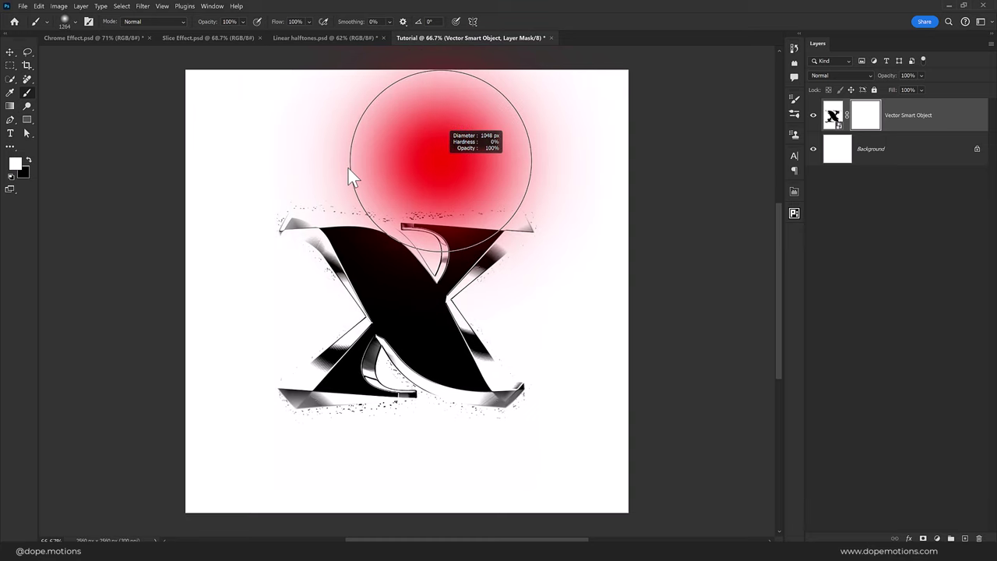
pyautogui.moveTo(348, 168); pyautogui.dragTo(333, 332)
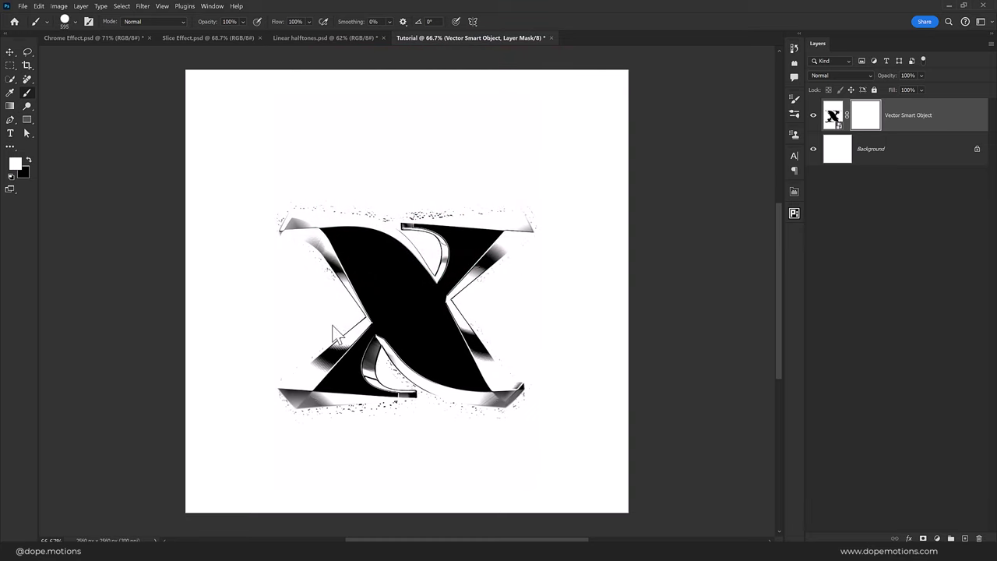
pyautogui.scroll(2, 409, 201)
pyautogui.scroll(2, 485, 196)
pyautogui.scroll(1, 474, 249)
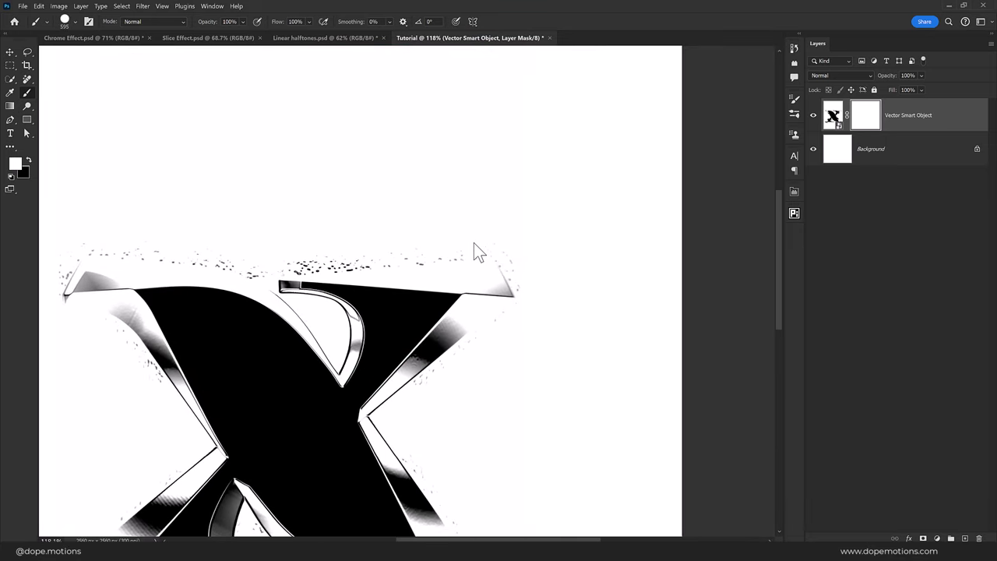
pyautogui.click(29, 160)
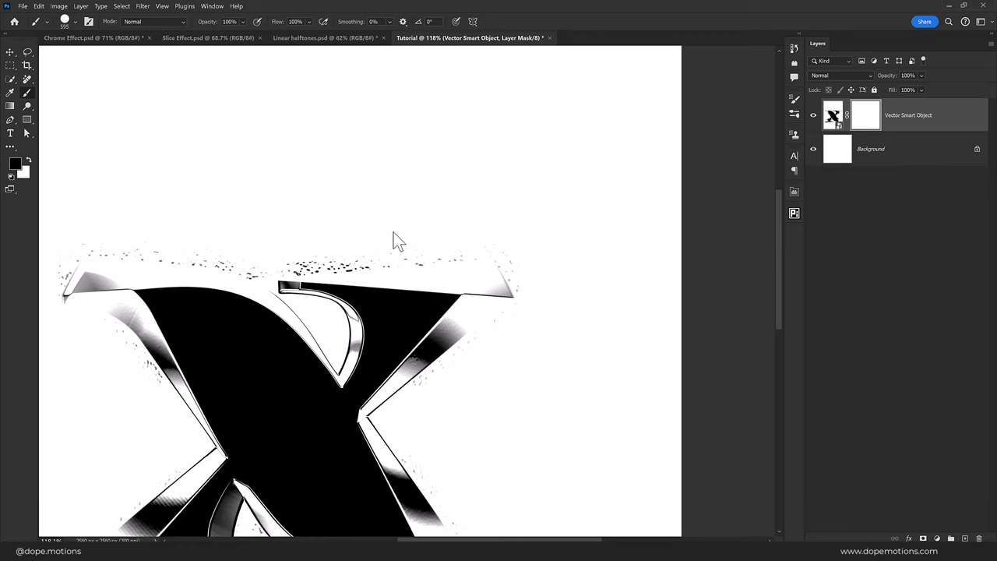
pyautogui.moveTo(393, 233); pyautogui.dragTo(270, 256)
pyautogui.scroll(2, 279, 266)
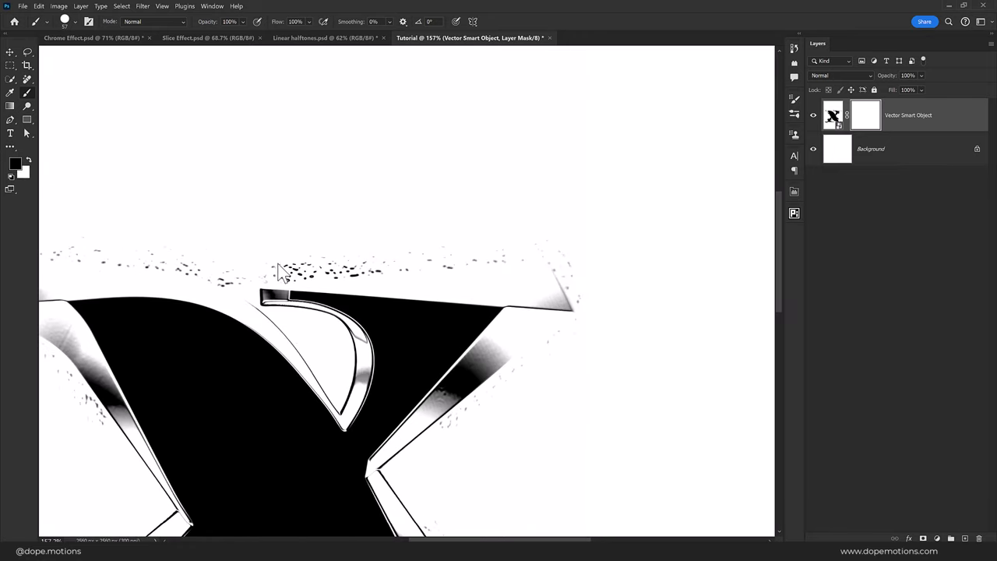
pyautogui.press(']')
pyautogui.press(']')
pyautogui.press(']')
# Mask out the stray speckles above and along the sides of the X.
pyautogui.keyDown('shift'); pyautogui.click(559, 247); pyautogui.keyUp('shift')
pyautogui.keyDown('shift'); pyautogui.click(598, 320); pyautogui.keyUp('shift')
pyautogui.scroll(-2, 419, 395)
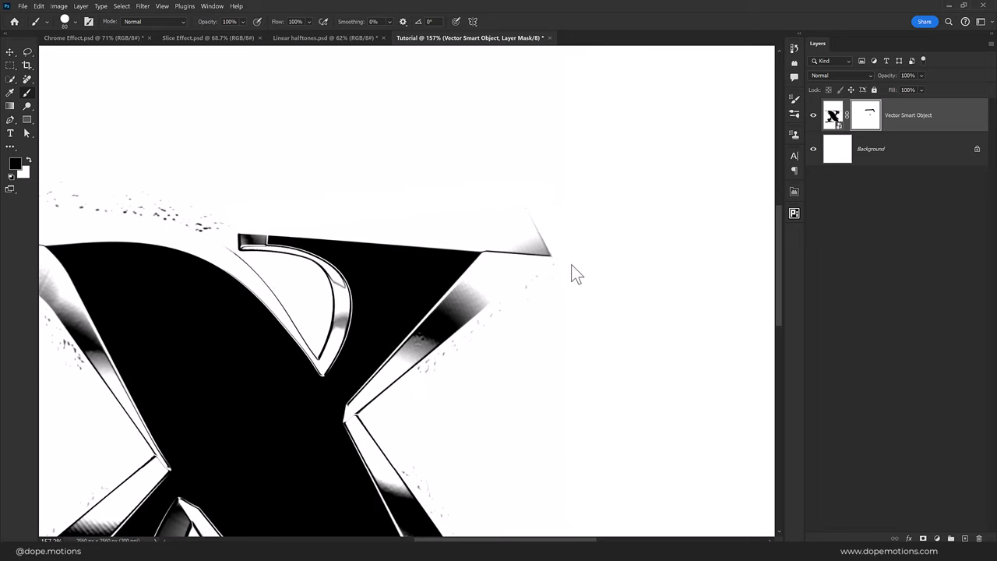
pyautogui.keyDown('shift'); pyautogui.click(457, 360); pyautogui.keyUp('shift')
pyautogui.scroll(-3, 452, 311)
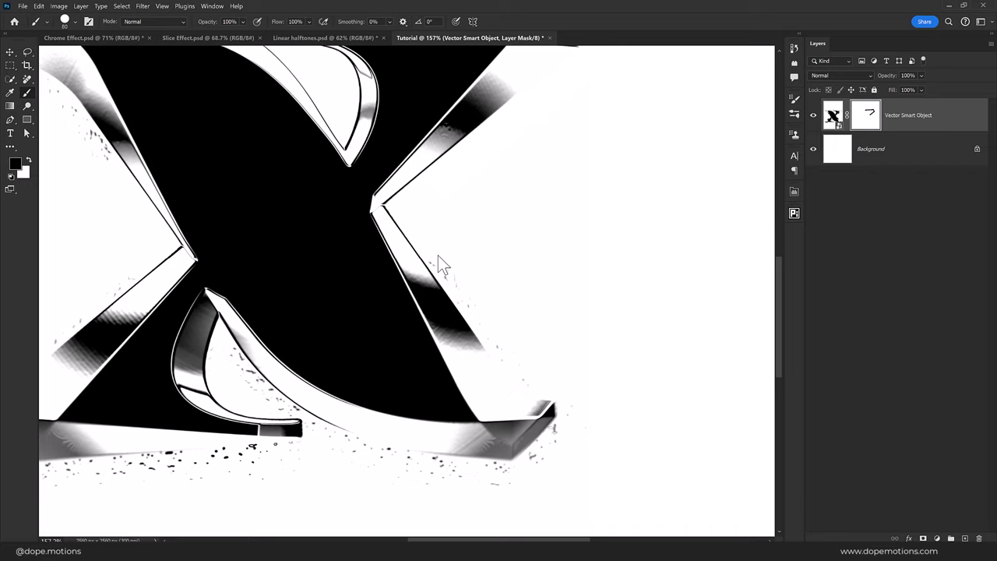
pyautogui.keyDown('shift'); pyautogui.click(542, 380); pyautogui.keyUp('shift')
pyautogui.keyDown('shift'); pyautogui.click(572, 439); pyautogui.keyUp('shift')
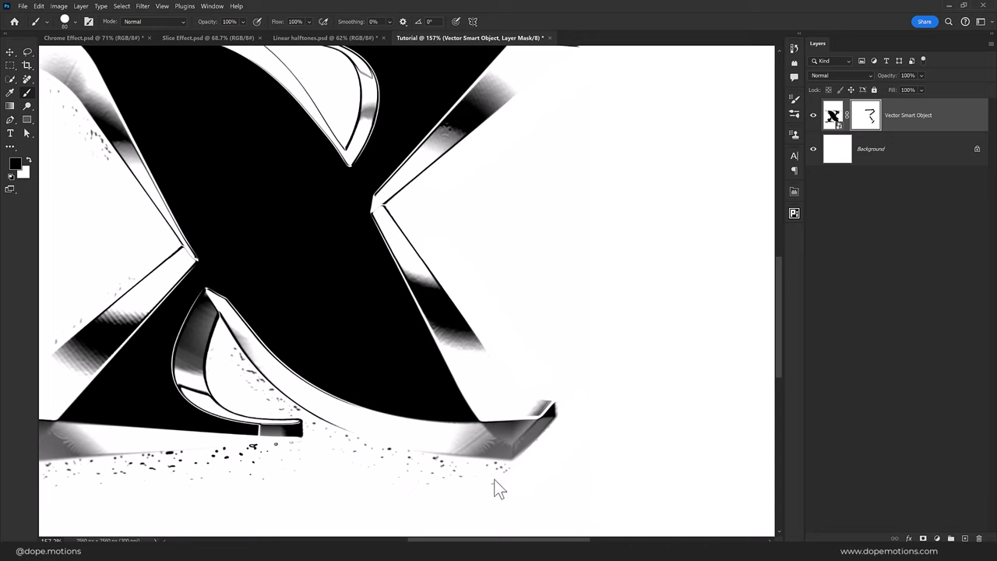
# Mask out the speckles along the X's bottom edge and bottom-left, then fit the canvas.
pyautogui.moveTo(494, 485); pyautogui.dragTo(509, 444)
pyautogui.moveTo(390, 435)
pyautogui.mouseDown()
pyautogui.moveTo(522, 447)
pyautogui.moveTo(717, 415)
pyautogui.mouseUp()
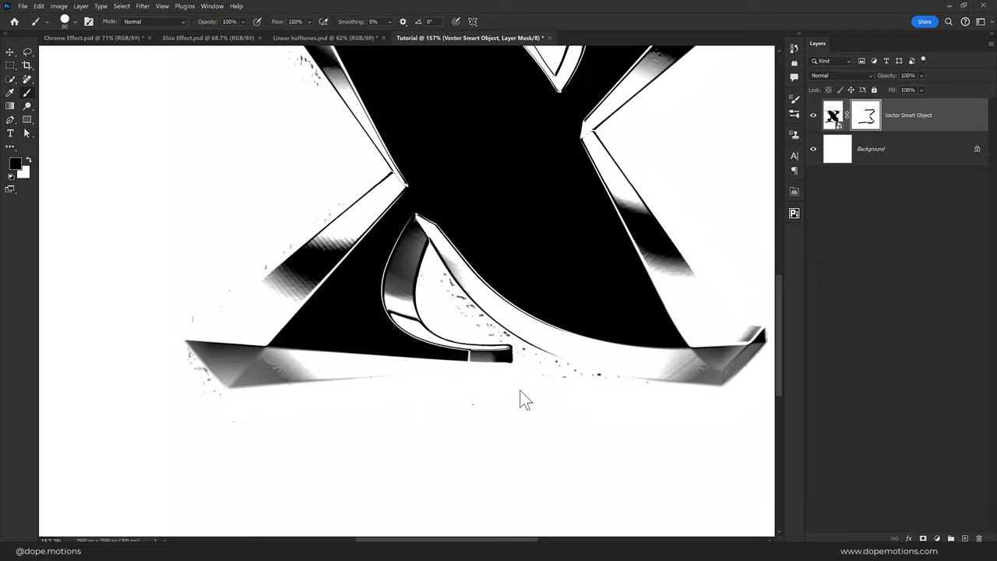
pyautogui.moveTo(521, 401); pyautogui.dragTo(459, 419)
pyautogui.moveTo(371, 389); pyautogui.dragTo(406, 428)
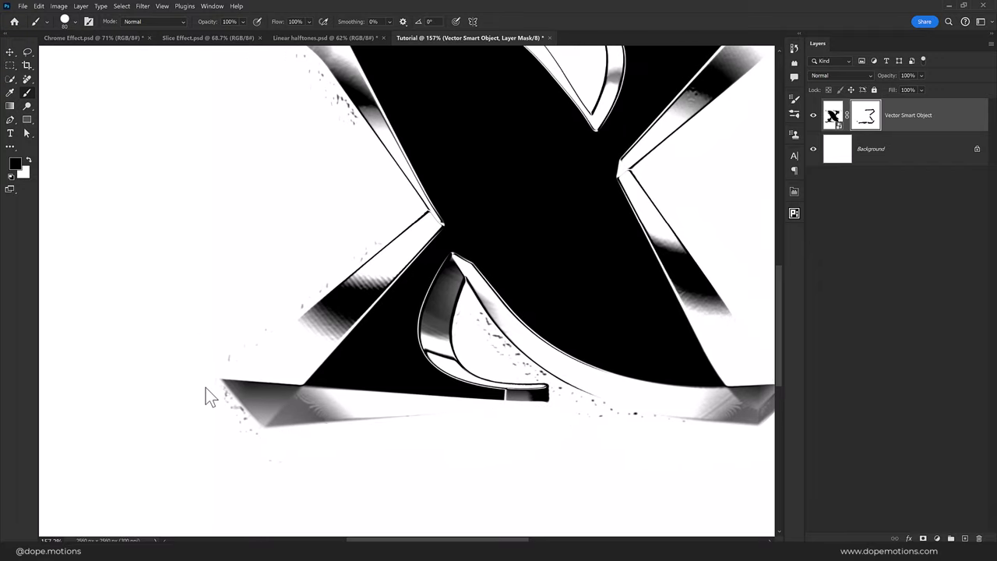
pyautogui.moveTo(254, 448); pyautogui.dragTo(234, 401)
pyautogui.moveTo(399, 211); pyautogui.dragTo(360, 247)
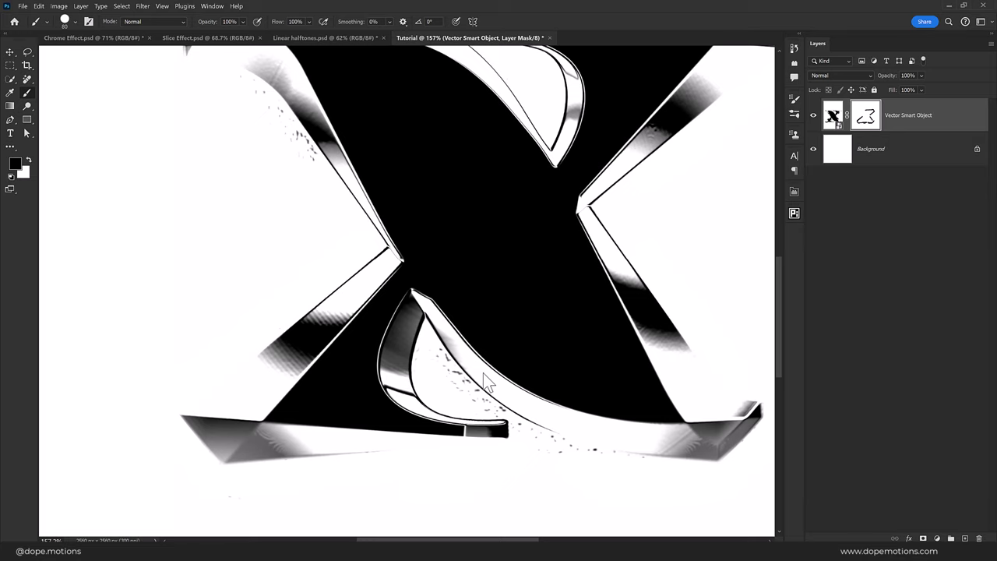
pyautogui.moveTo(241, 87)
pyautogui.mouseDown()
pyautogui.moveTo(269, 199)
pyautogui.moveTo(327, 269)
pyautogui.mouseUp()
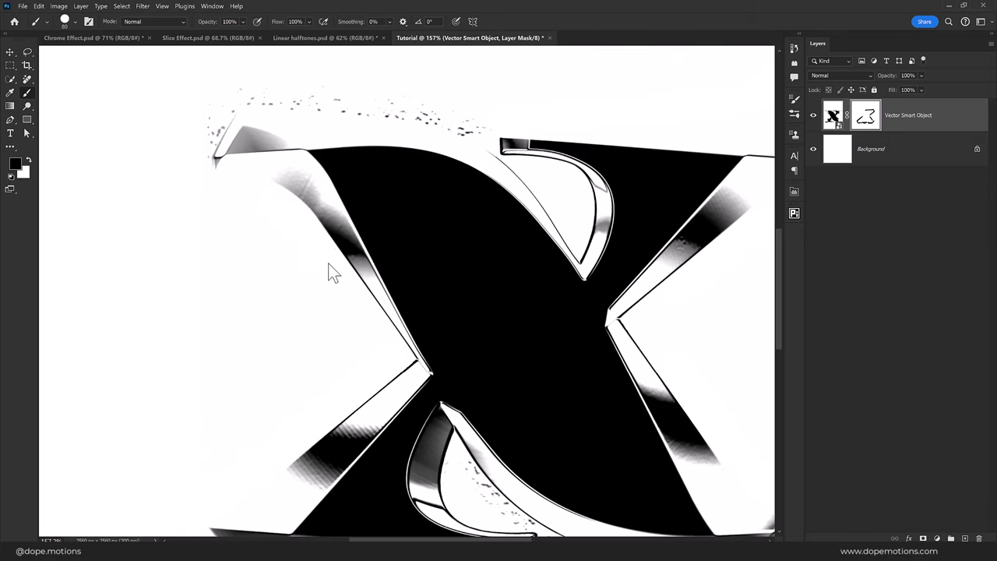
pyautogui.hotkey('ctrl', '0')
# Hide the X in Photoshop and Illustrator, then show and select the chrome g image.
pyautogui.click(10, 52)
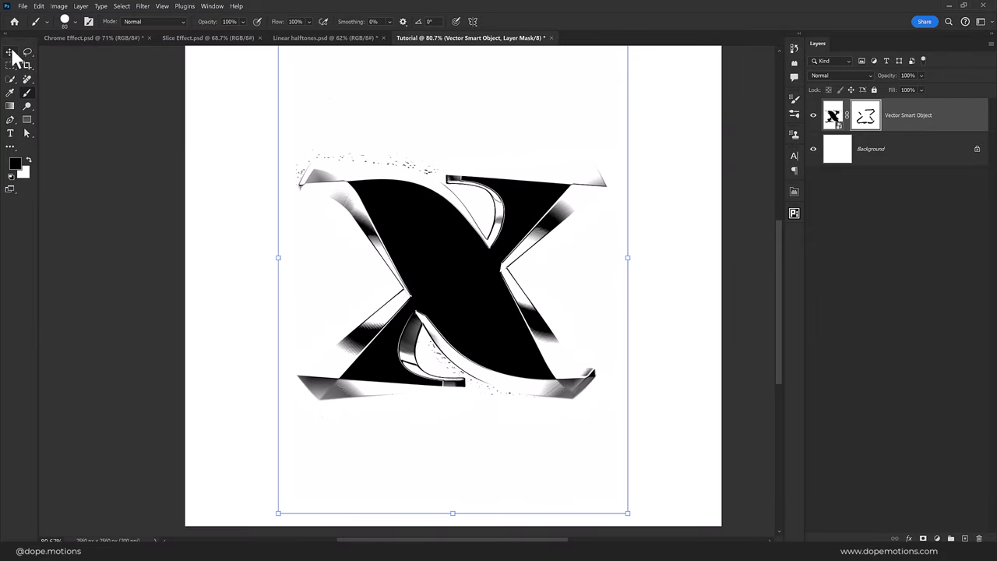
pyautogui.click(814, 115)
pyautogui.click(476, 337)
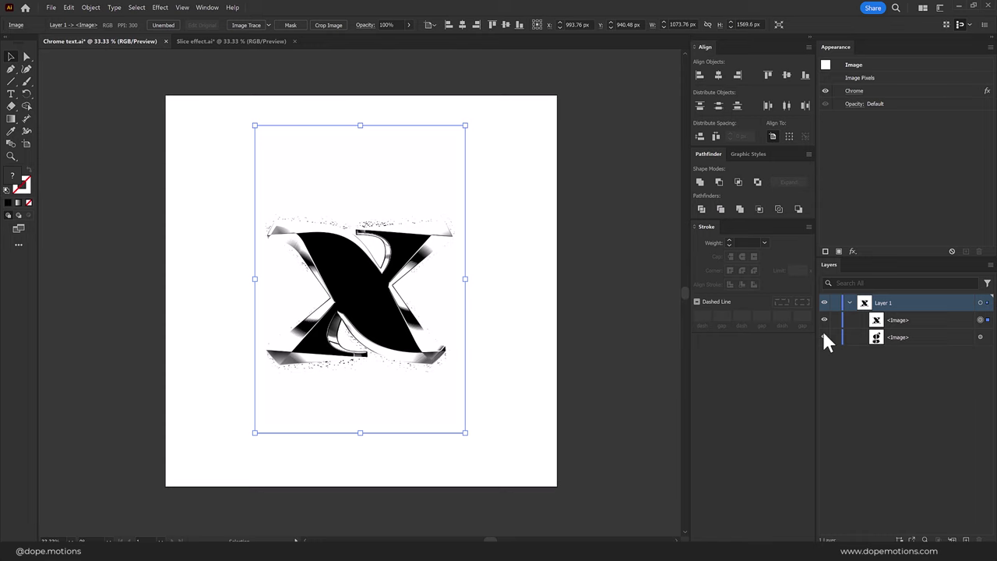
pyautogui.click(825, 320)
pyautogui.click(929, 338)
pyautogui.click(980, 337)
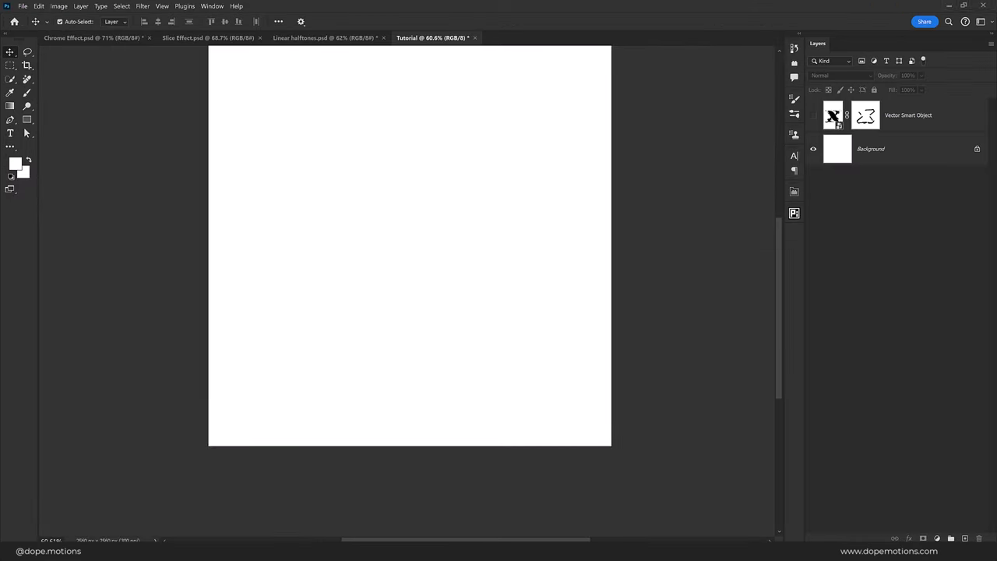
# Paste the chrome g into Tutorial as a smart object and position it above the hidden X.
pyautogui.hotkey('ctrl', 'v')
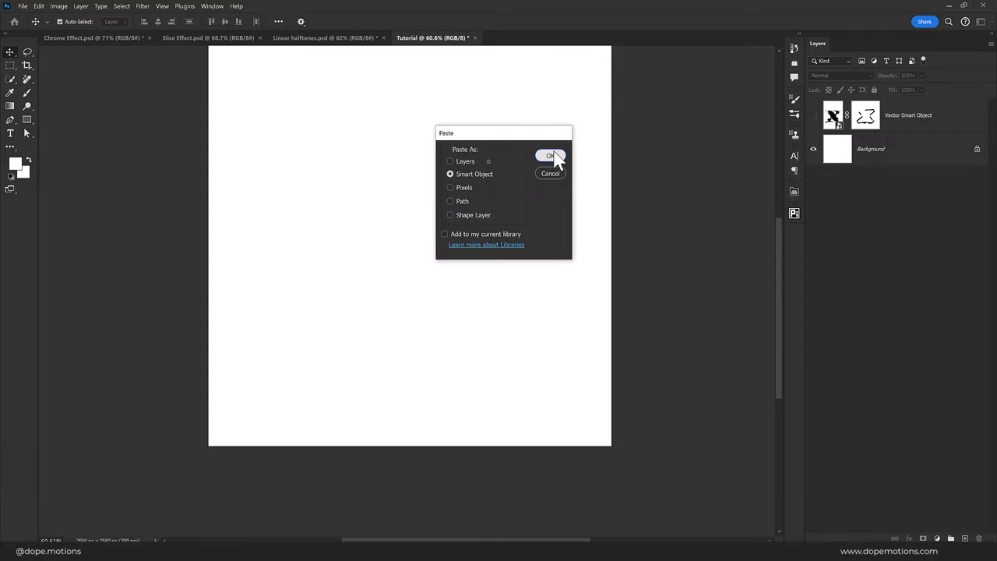
pyautogui.click(551, 156)
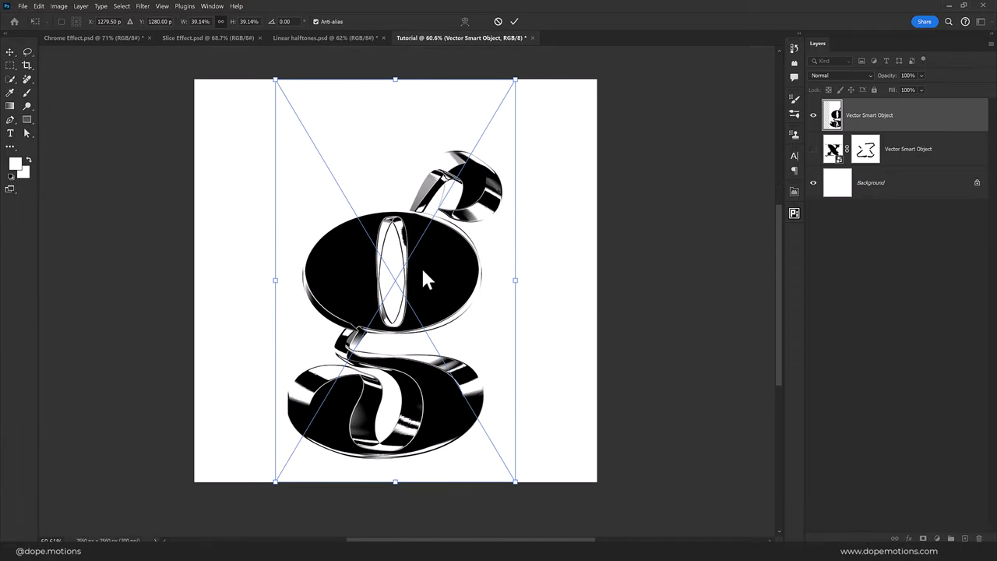
pyautogui.moveTo(424, 272); pyautogui.dragTo(418, 239)
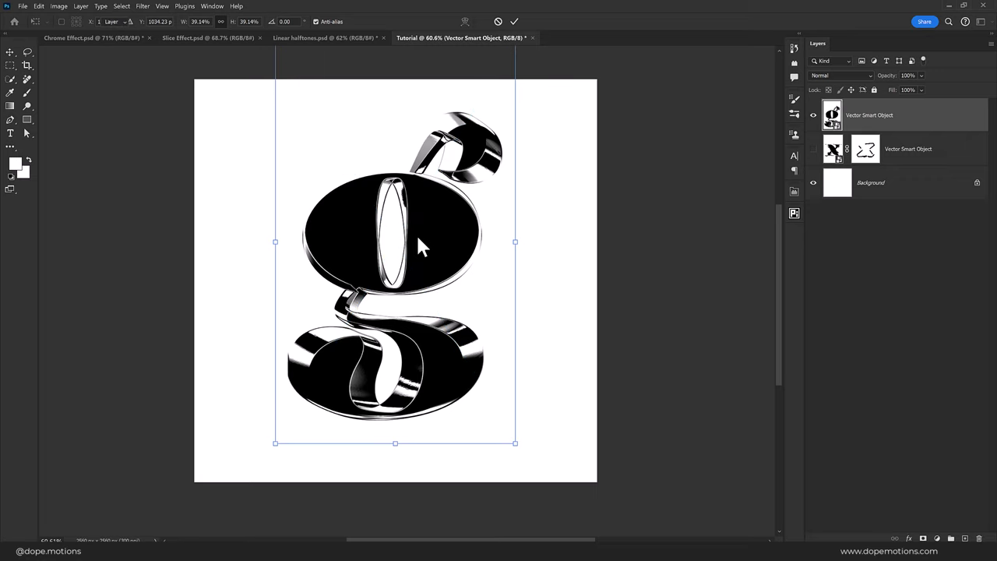
pyautogui.click(890, 296)
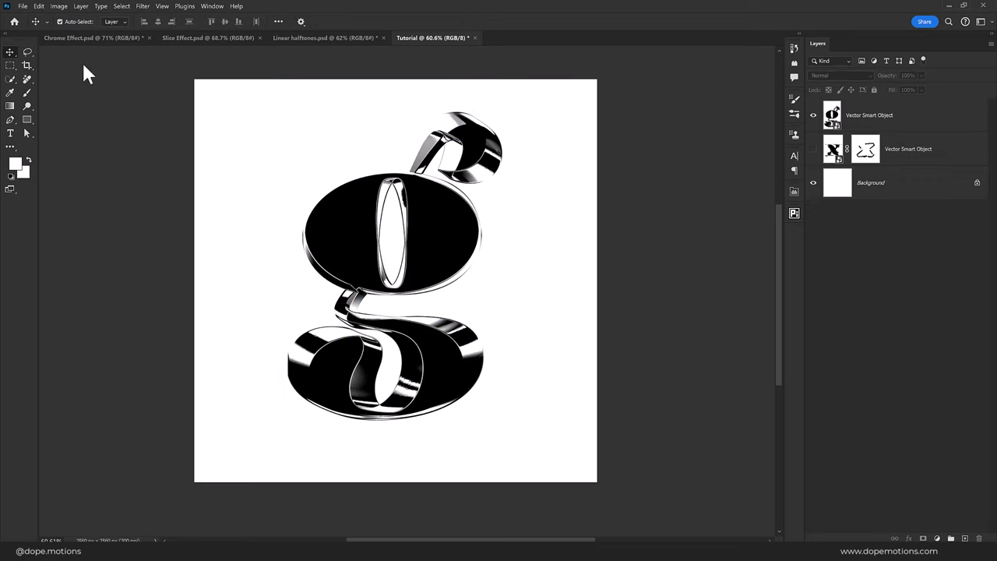
pyautogui.click(78, 38)
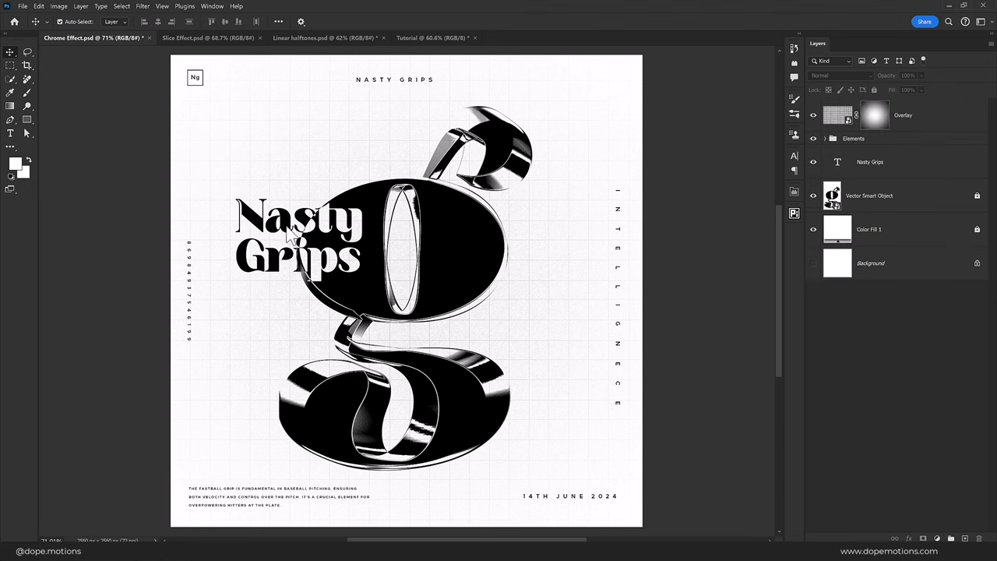
pyautogui.scroll(2, 355, 242)
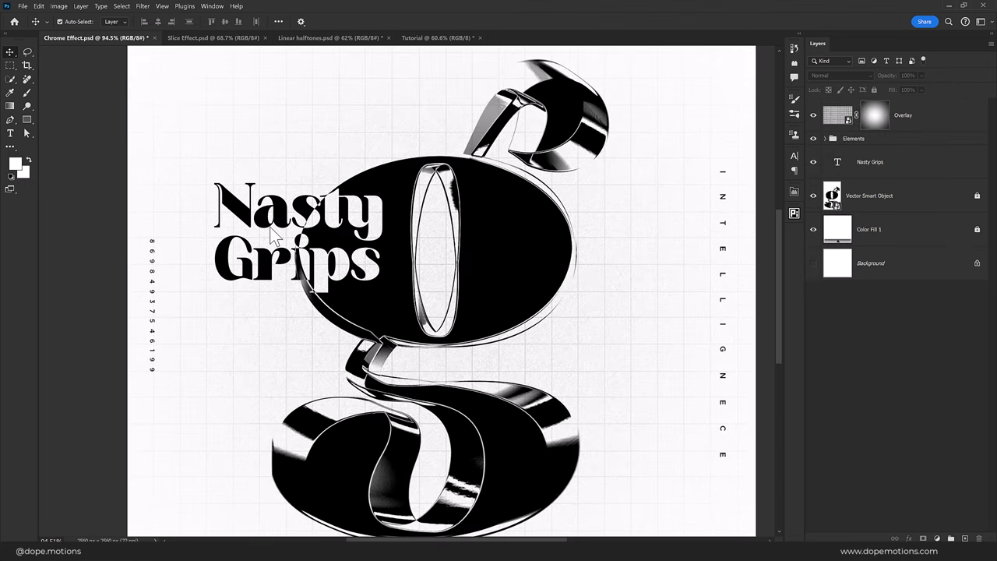
pyautogui.scroll(-2, 275, 234)
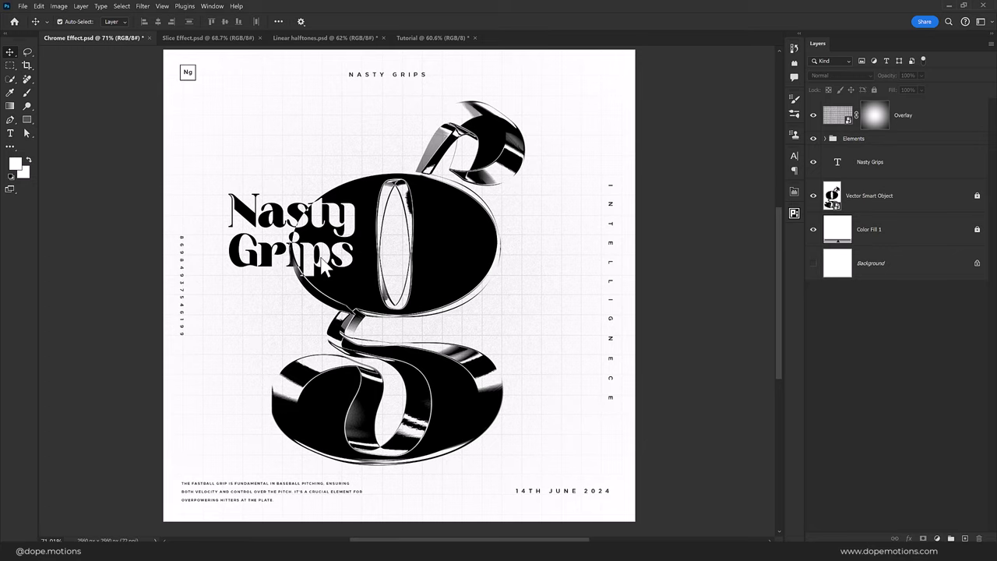
pyautogui.click(417, 39)
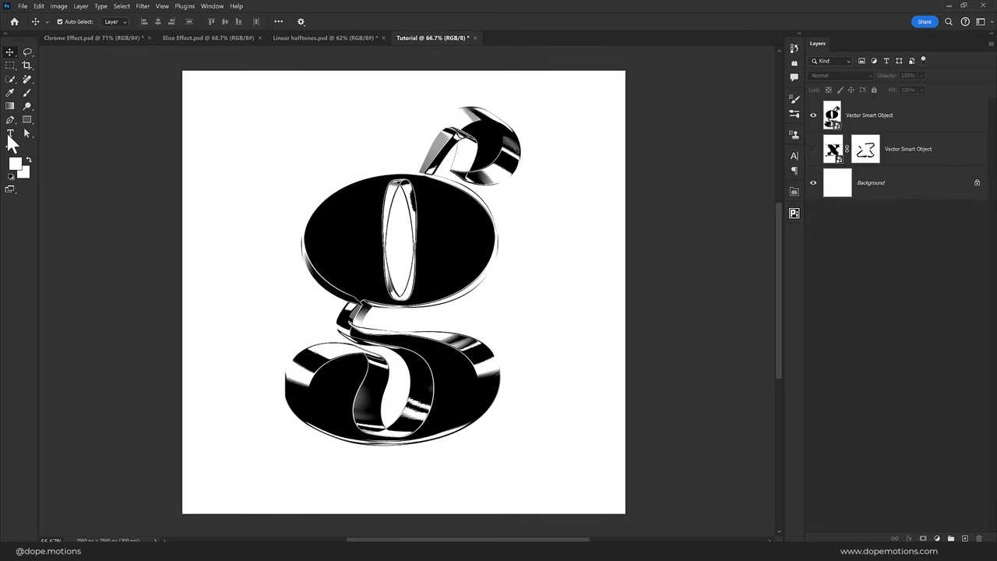
# Add two-line text 'nasty' / 'Grips' to the left of the g.
pyautogui.click(10, 134)
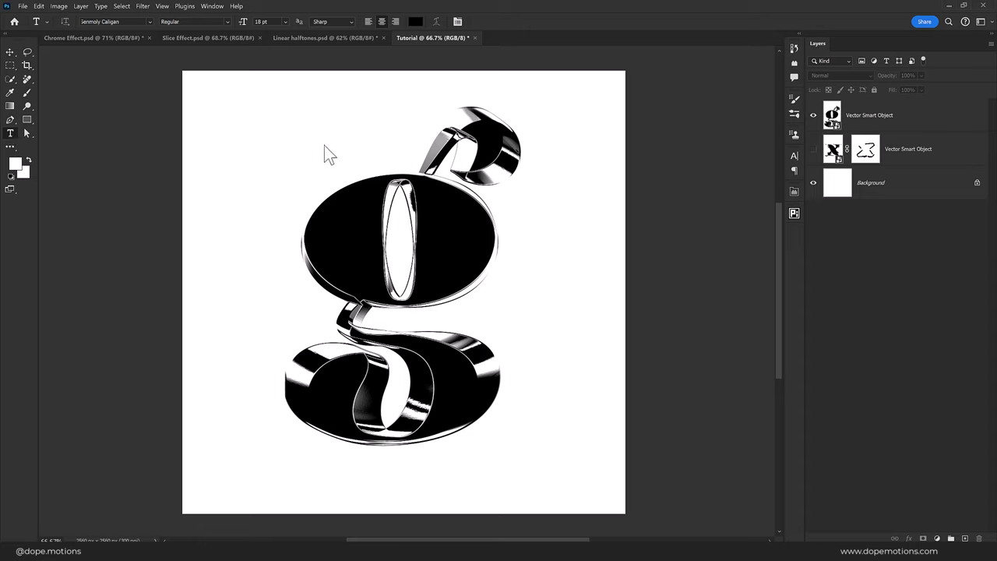
pyautogui.click(268, 188)
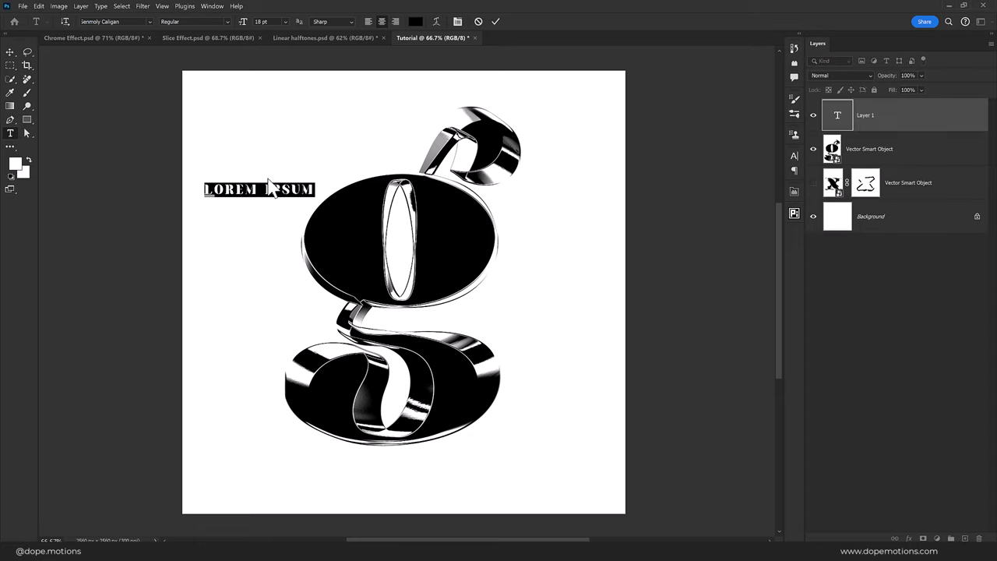
pyautogui.write('nasty')
pyautogui.press('Return')
pyautogui.write('G')
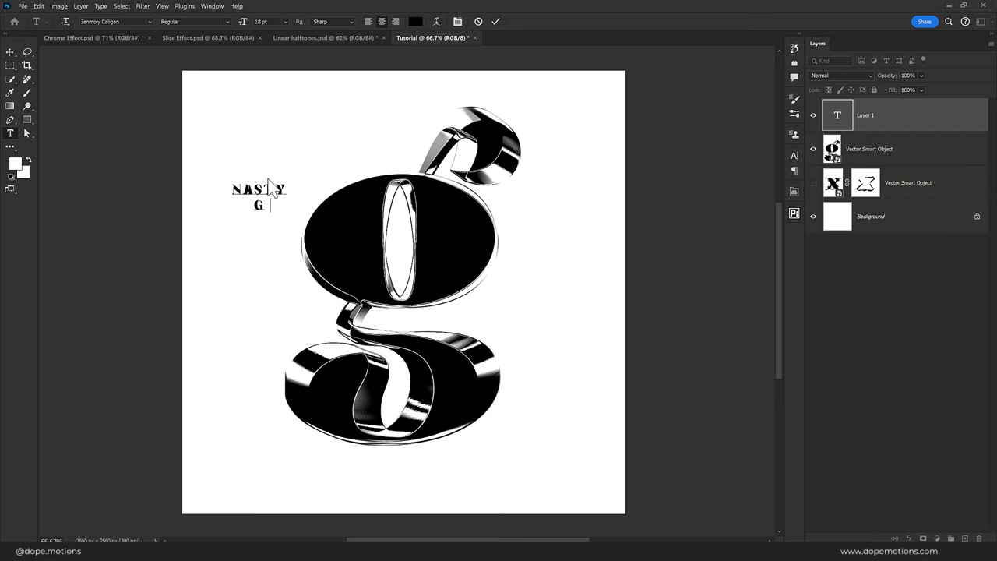
pyautogui.write('rips')
pyautogui.click(10, 52)
# Turn off All Caps, set tracking 0, enlarge to about 50 pt and tighten the leading.
pyautogui.click(794, 156)
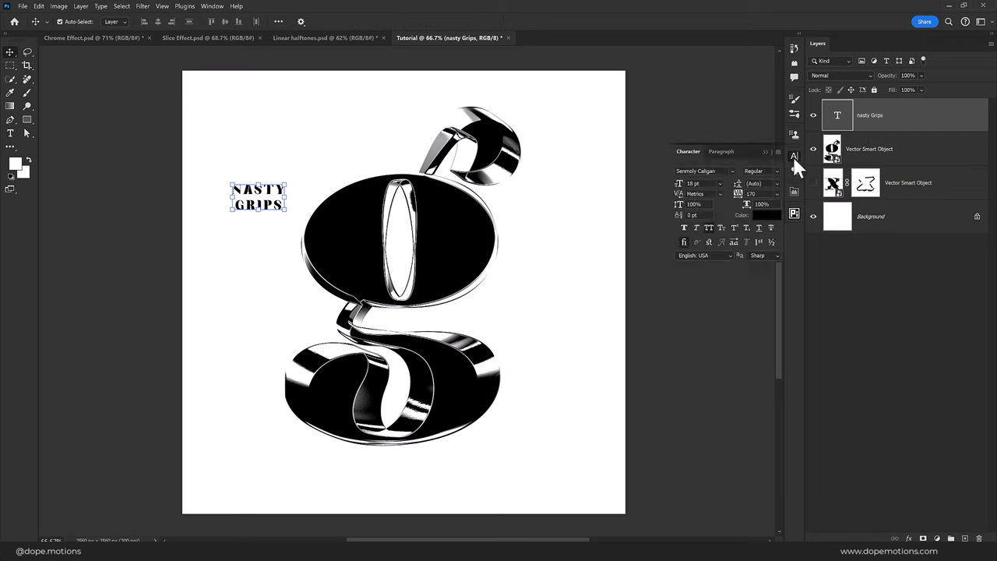
pyautogui.click(709, 228)
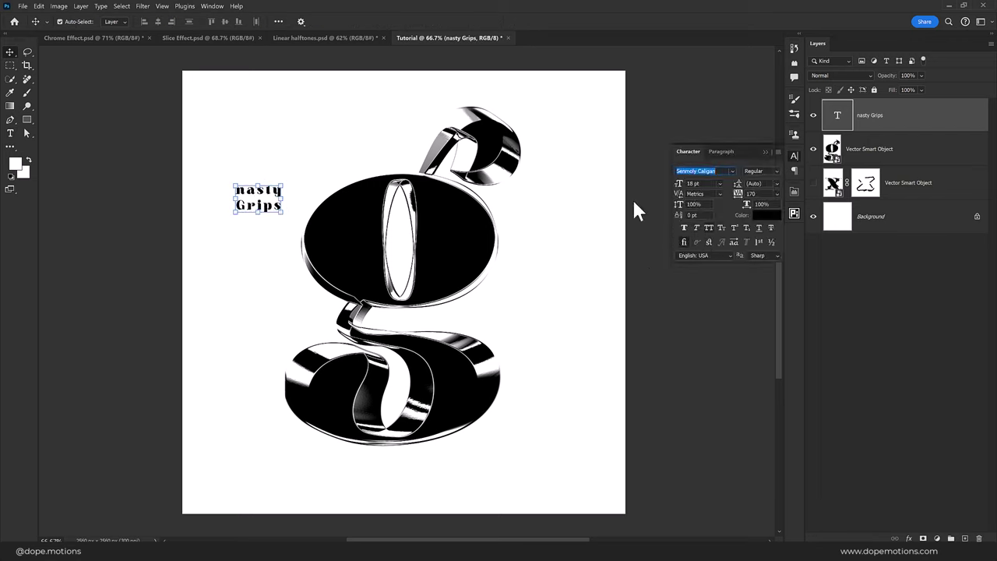
pyautogui.write('0')
pyautogui.press('Return')
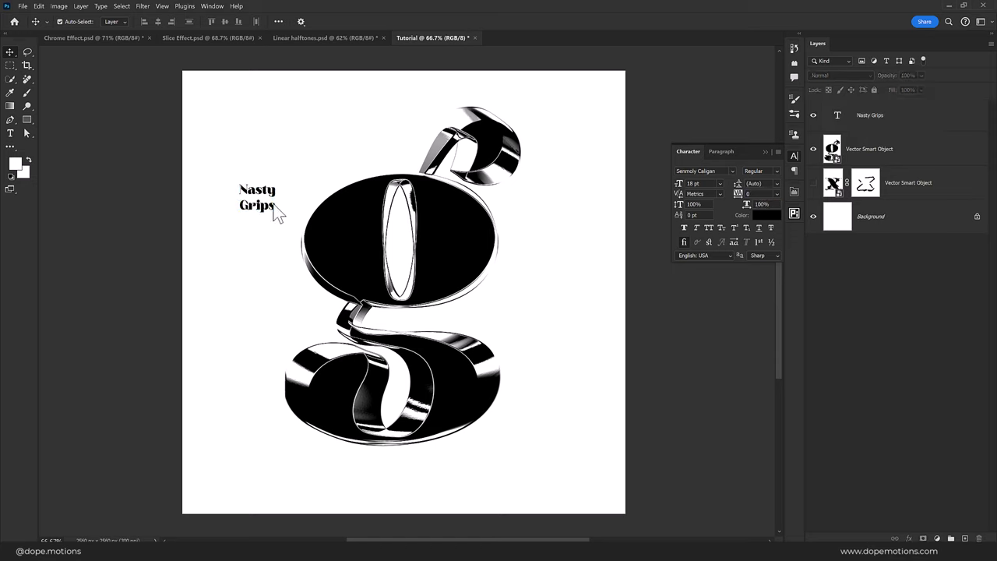
pyautogui.moveTo(276, 212); pyautogui.dragTo(339, 265)
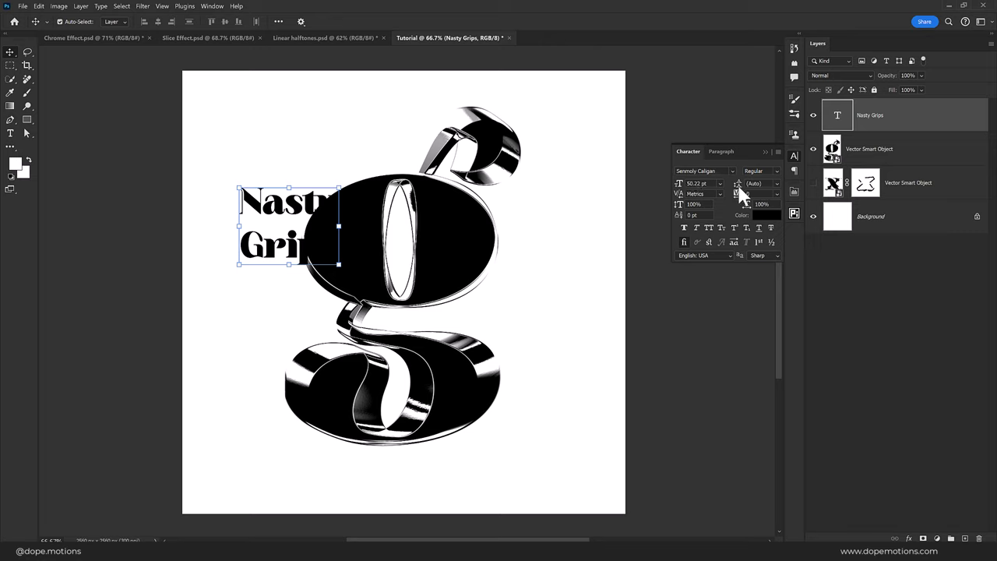
pyautogui.moveTo(741, 187); pyautogui.dragTo(727, 180)
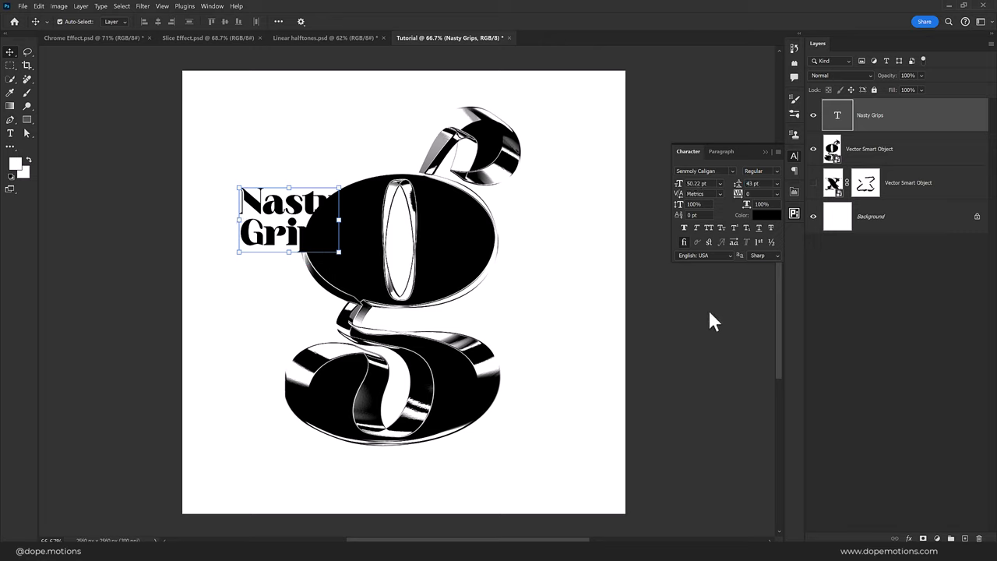
pyautogui.moveTo(278, 222); pyautogui.dragTo(294, 237)
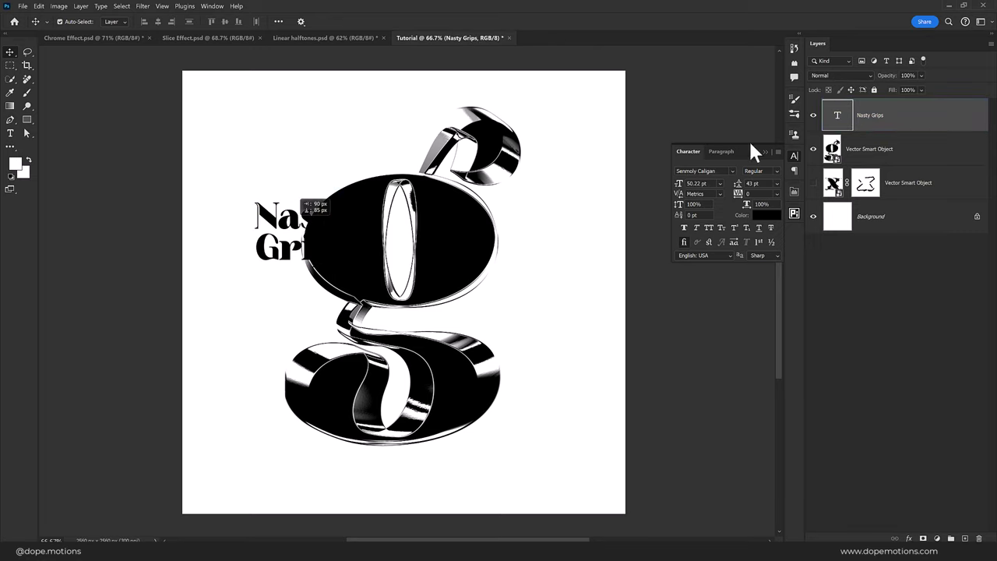
# Colour the text white, set Exclusion blend mode and position it against the g.
pyautogui.click(765, 215)
pyautogui.write('ad8c8c')
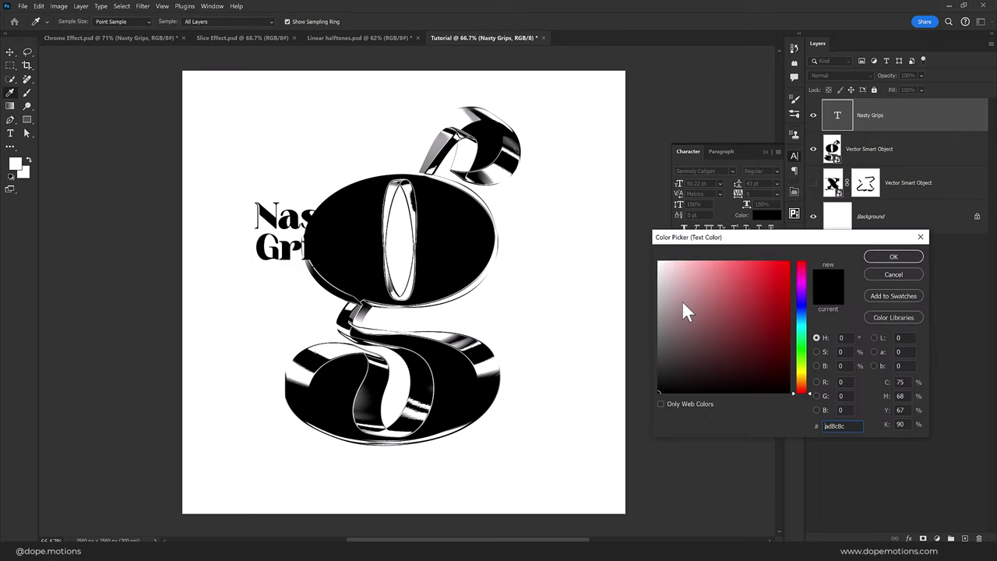
pyautogui.moveTo(682, 300); pyautogui.dragTo(658, 261)
pyautogui.click(881, 260)
pyautogui.click(841, 76)
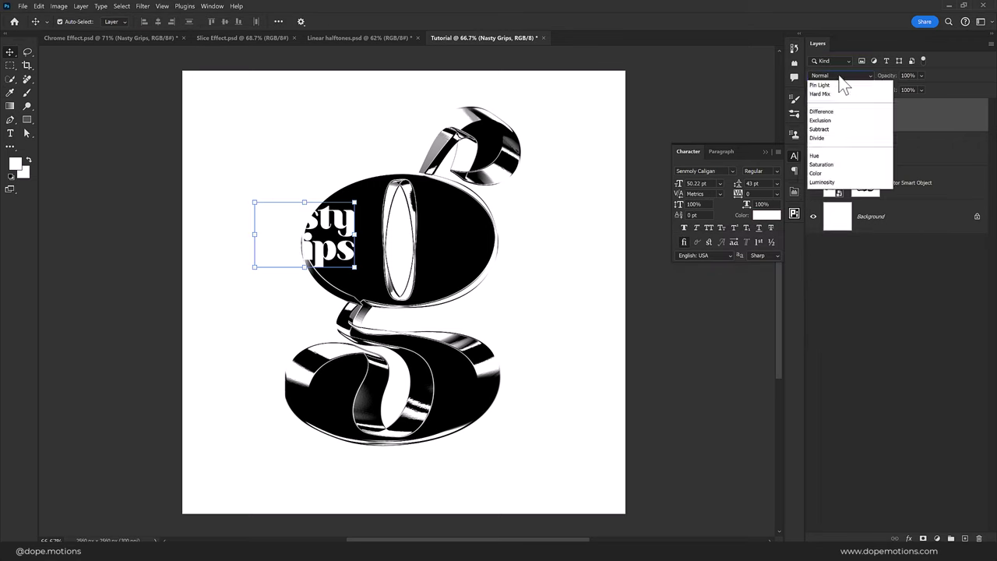
pyautogui.click(822, 297)
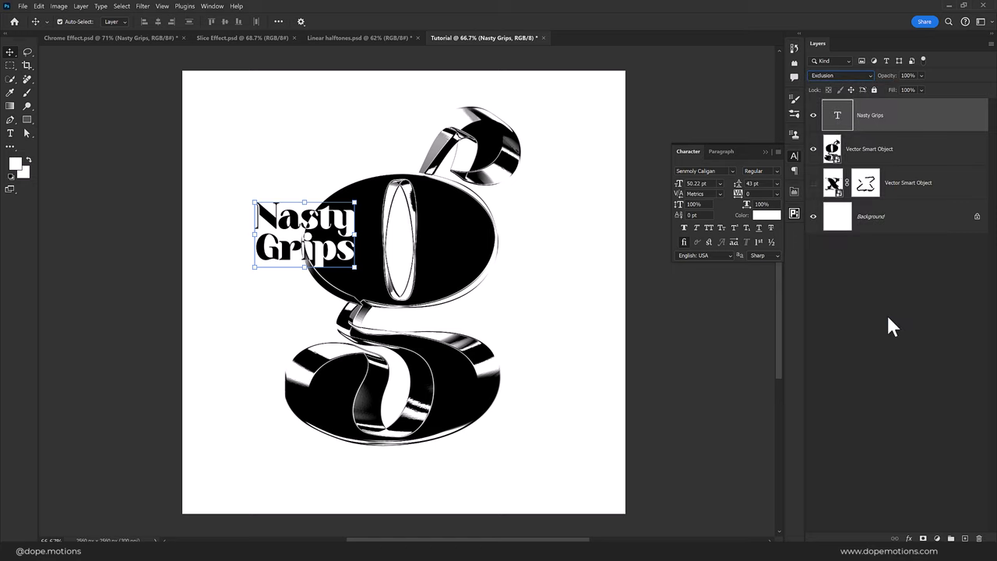
pyautogui.click(886, 325)
pyautogui.moveTo(333, 220)
pyautogui.mouseDown()
pyautogui.moveTo(470, 345)
pyautogui.moveTo(536, 354)
pyautogui.moveTo(315, 218)
pyautogui.moveTo(319, 238)
pyautogui.moveTo(323, 230)
pyautogui.mouseUp()
pyautogui.click(733, 323)
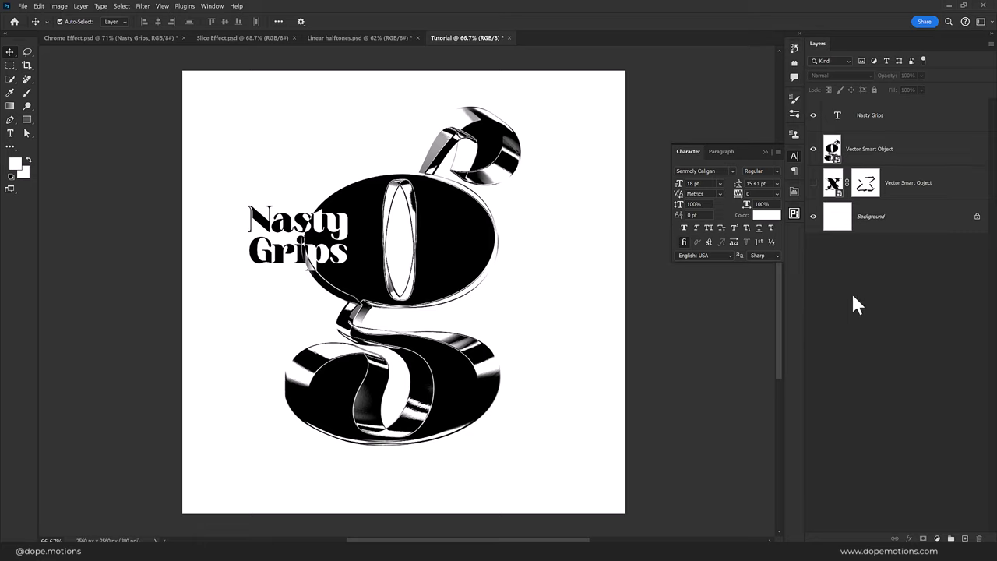
# Copy the Elements group and Overlay layer from Chrome Effect into Tutorial and align them.
pyautogui.click(75, 38)
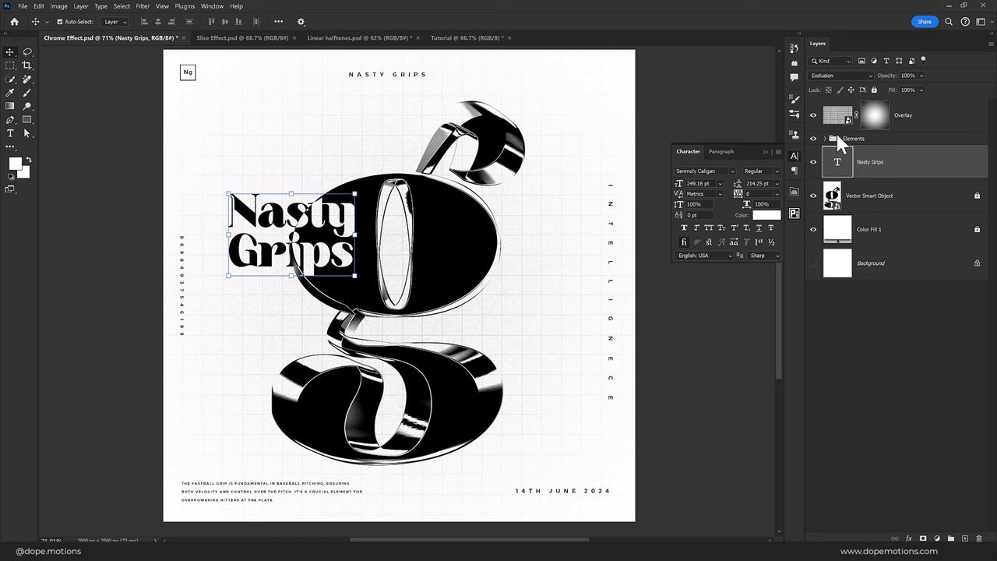
pyautogui.click(899, 140)
pyautogui.click(860, 141)
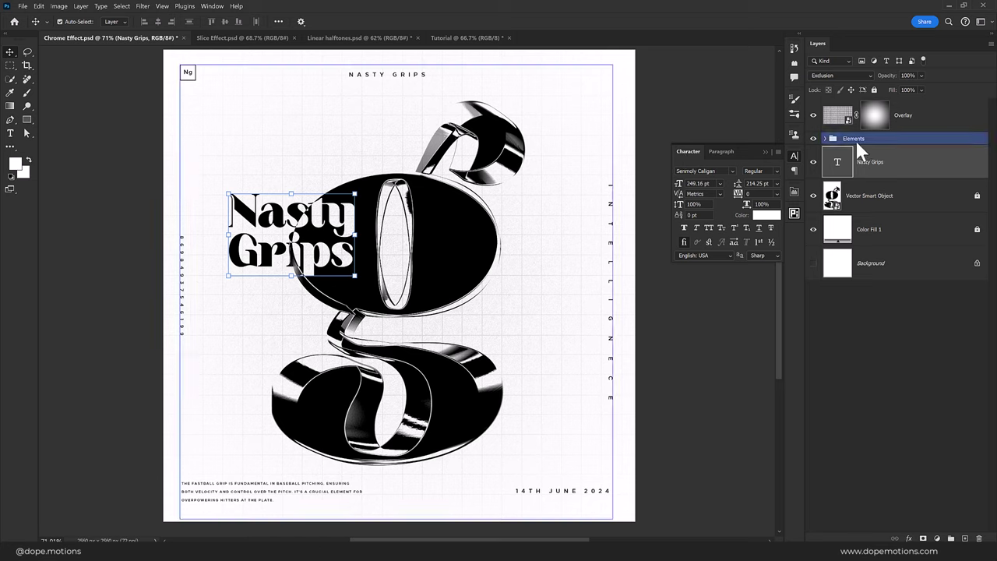
pyautogui.click(908, 116)
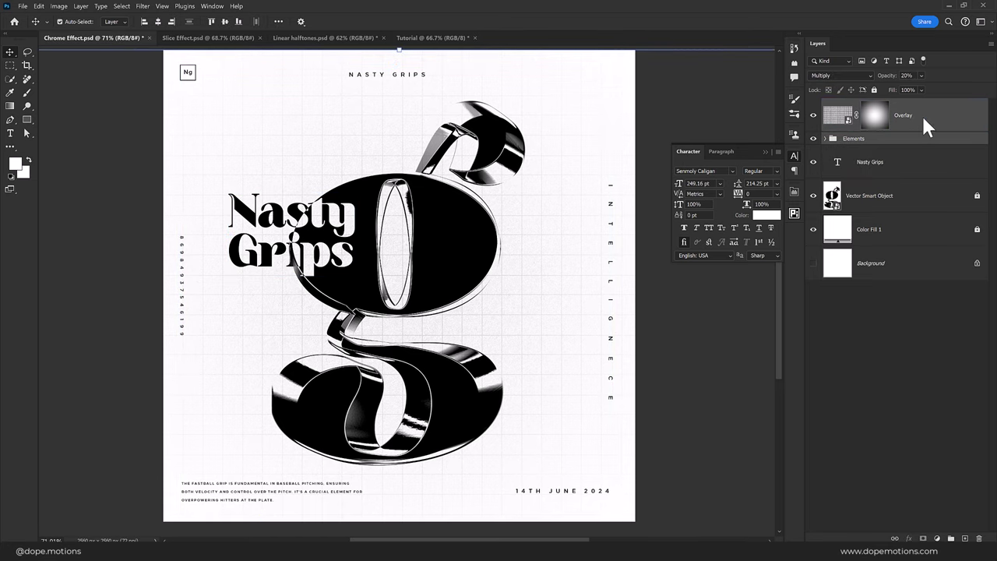
pyautogui.click(432, 38)
pyautogui.moveTo(833, 194); pyautogui.dragTo(877, 287)
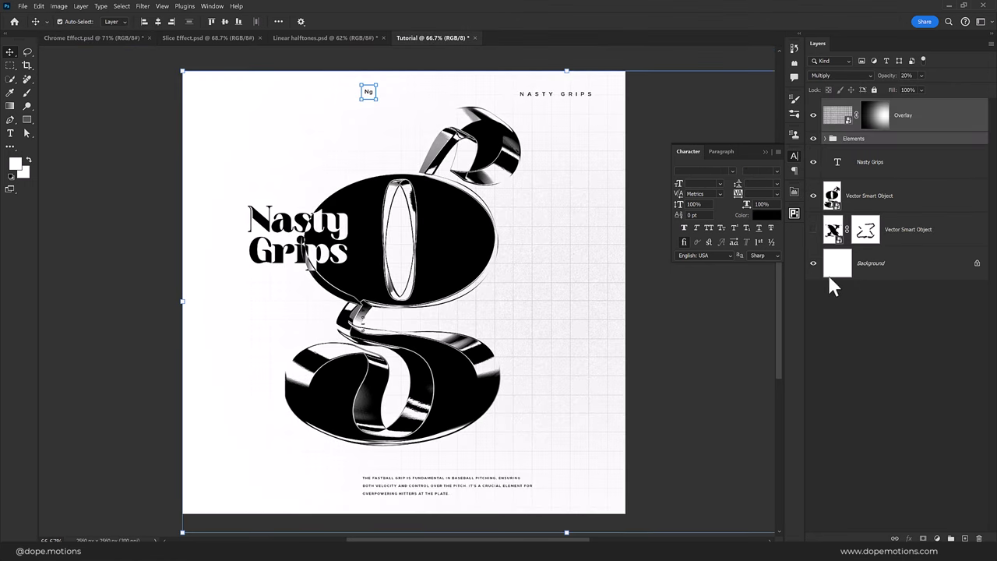
pyautogui.moveTo(588, 273); pyautogui.dragTo(543, 273)
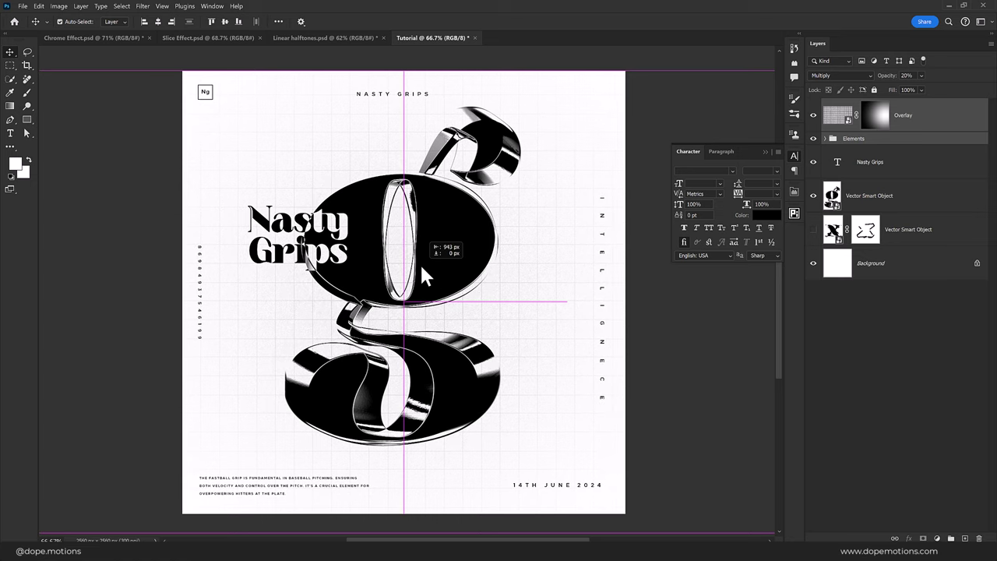
pyautogui.moveTo(436, 267); pyautogui.dragTo(421, 268)
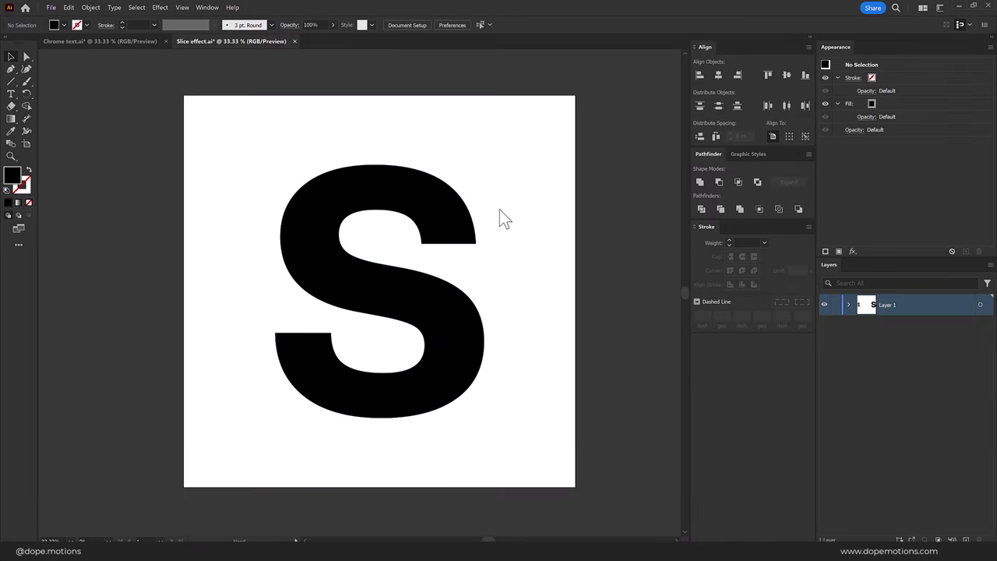
# Undo the earlier slice across the S and deselect it.
pyautogui.scroll(-1, 292, 272)
pyautogui.click(363, 269)
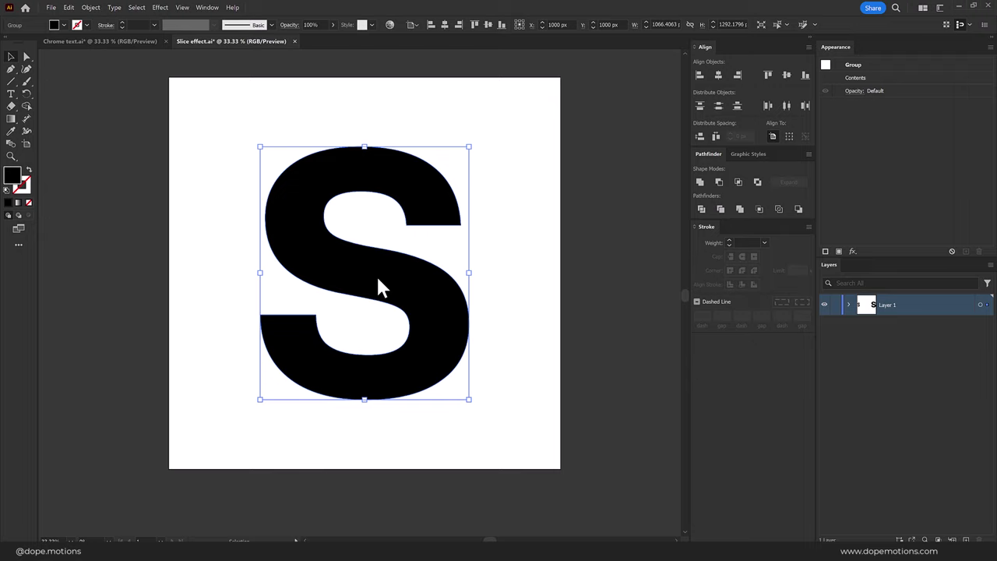
pyautogui.hotkey('ctrl', 'z')
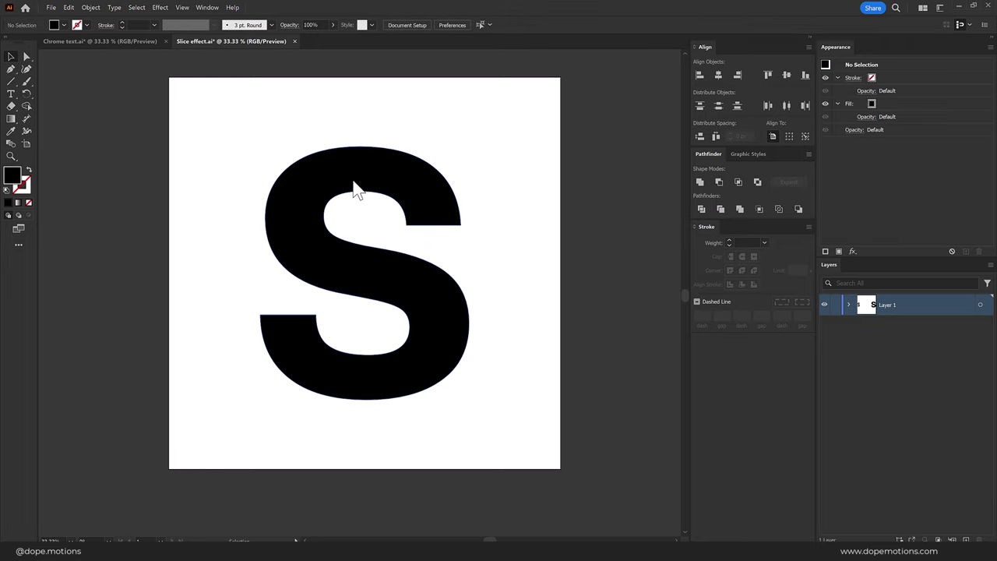
pyautogui.click(512, 191)
pyautogui.scroll(2, 296, 160)
pyautogui.scroll(-2, 296, 161)
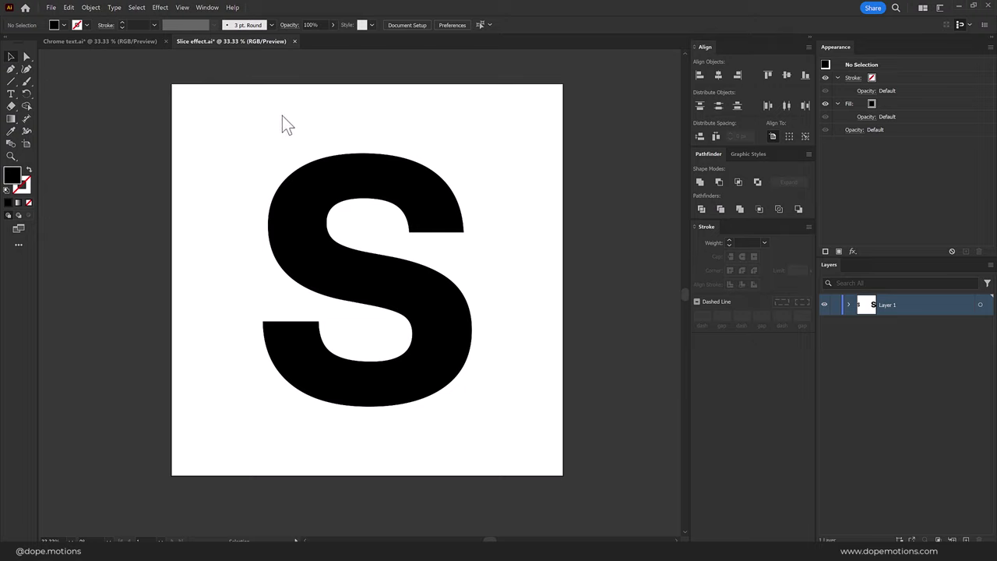
# Draw a diagonal line across the S top with an 8 pt stroke and Width Profile 1.
pyautogui.click(10, 81)
pyautogui.moveTo(353, 130)
pyautogui.mouseDown()
pyautogui.moveTo(505, 254)
pyautogui.moveTo(496, 244)
pyautogui.mouseUp()
pyautogui.click(131, 23)
pyautogui.write('8')
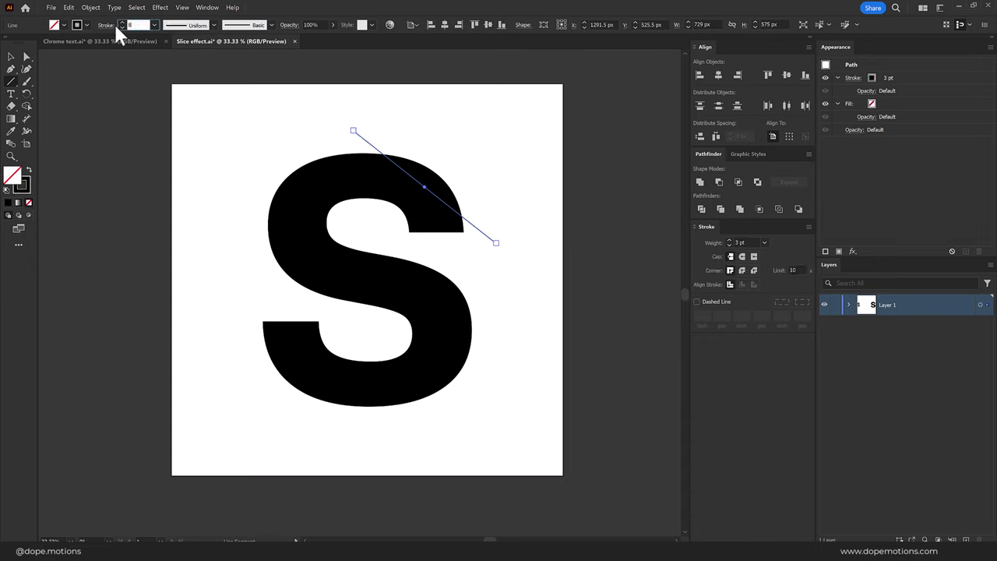
pyautogui.press('Return')
pyautogui.click(192, 25)
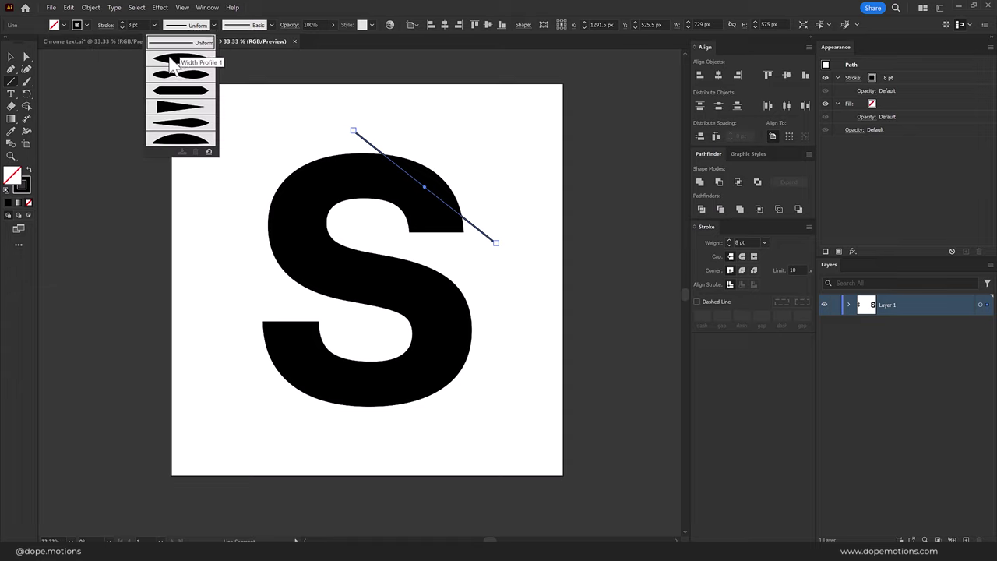
pyautogui.click(170, 58)
# Raise the tapered diagonal line's stroke weight to 10 pt.
pyautogui.click(11, 56)
pyautogui.click(191, 103)
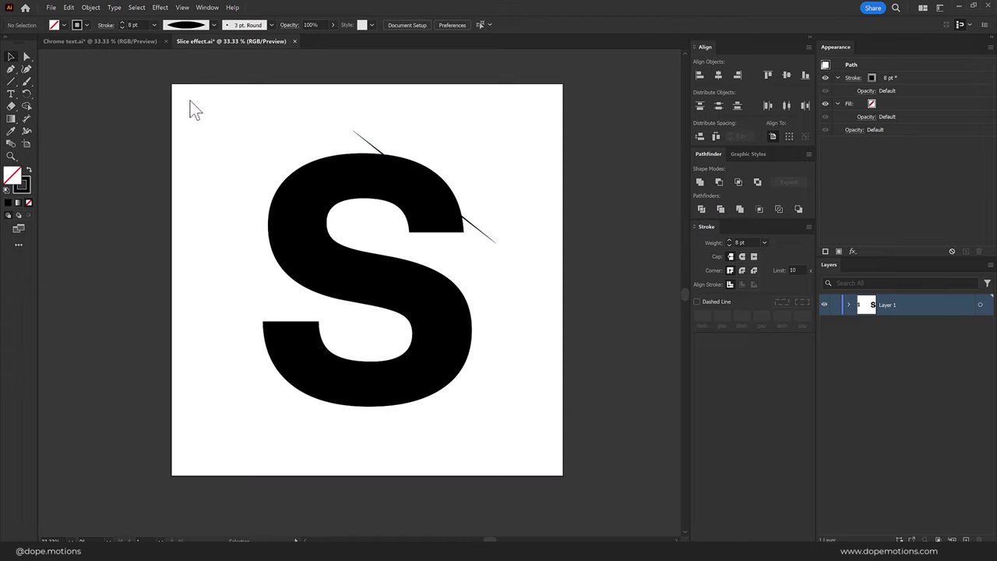
pyautogui.scroll(1, 475, 225)
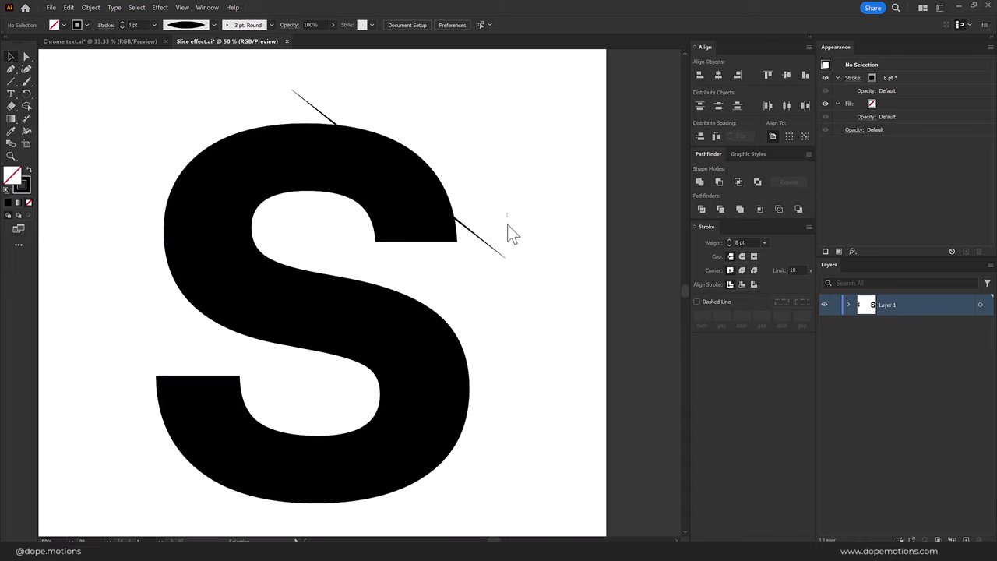
pyautogui.click(487, 243)
pyautogui.click(123, 21)
pyautogui.click(122, 21)
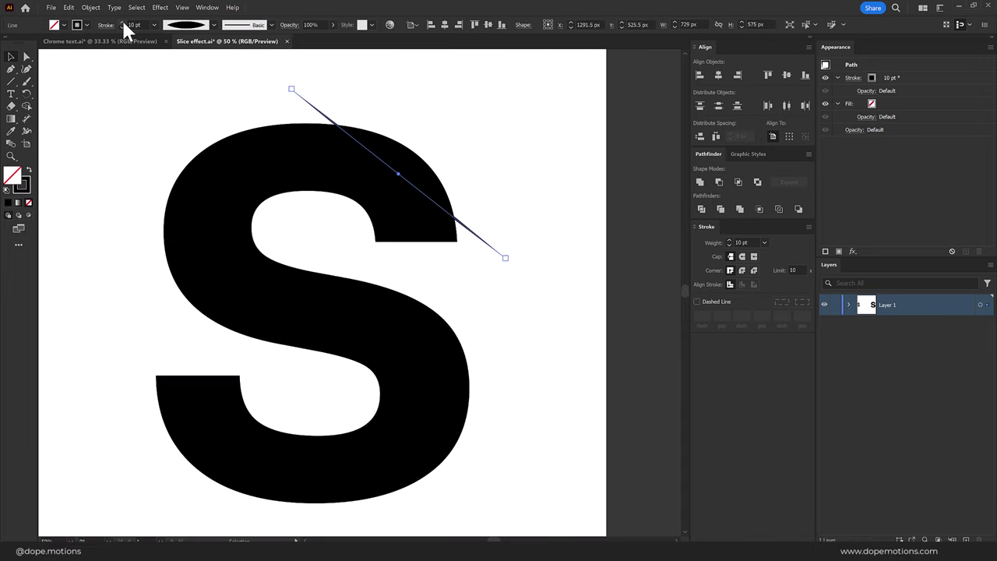
pyautogui.click(525, 136)
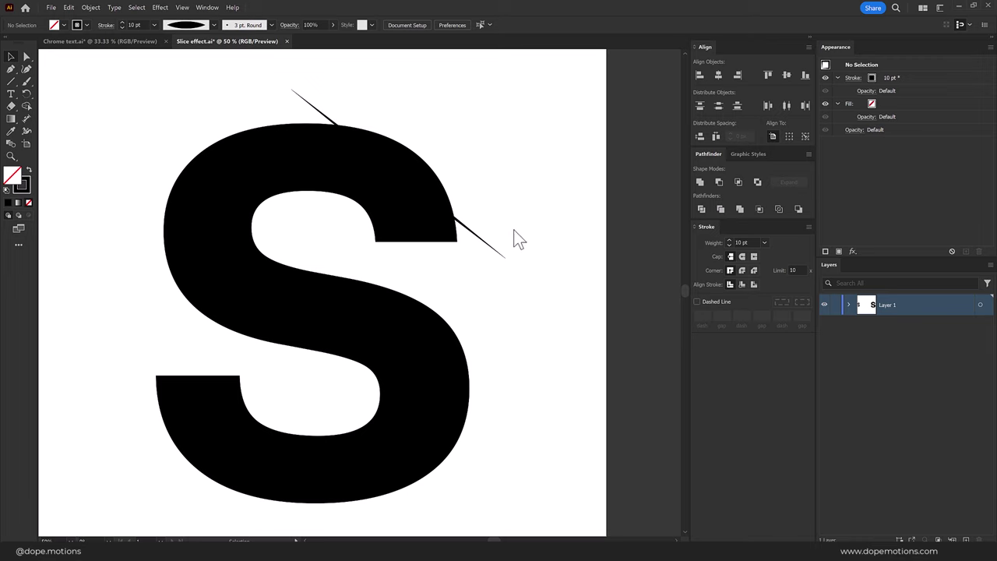
# Expand the tapered line's appearance into a filled shape with Object > Expand Appearance.
pyautogui.click(498, 253)
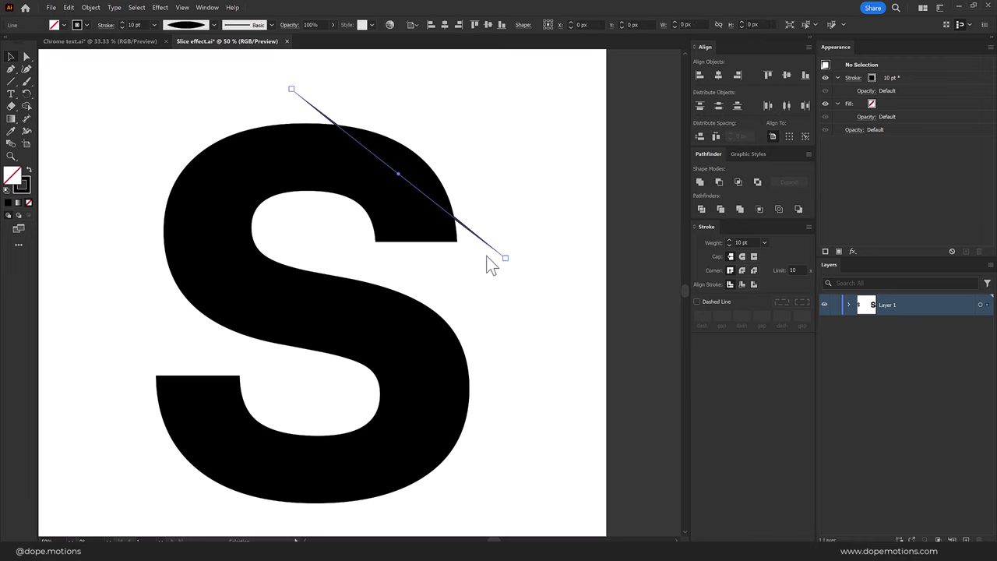
pyautogui.click(91, 8)
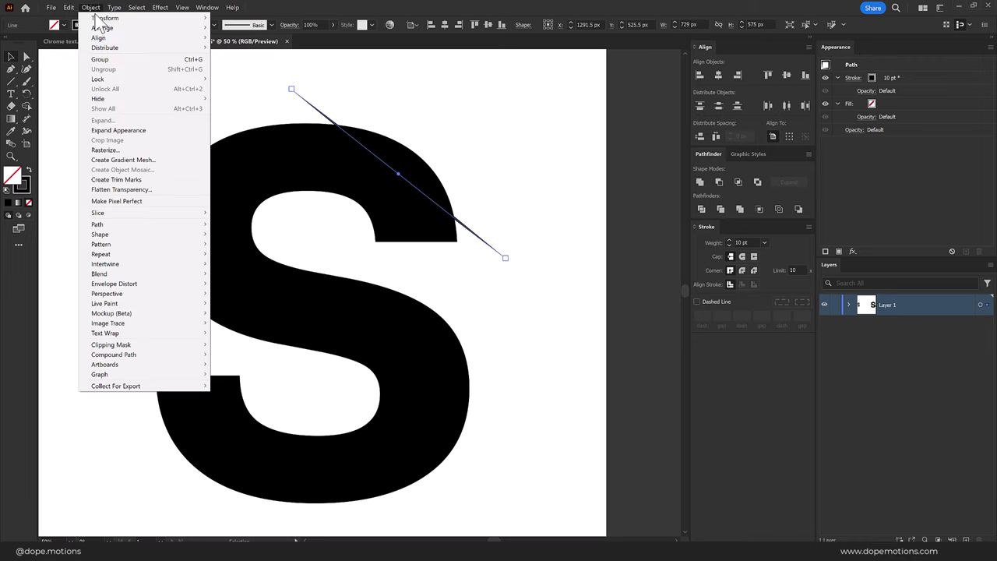
pyautogui.click(116, 130)
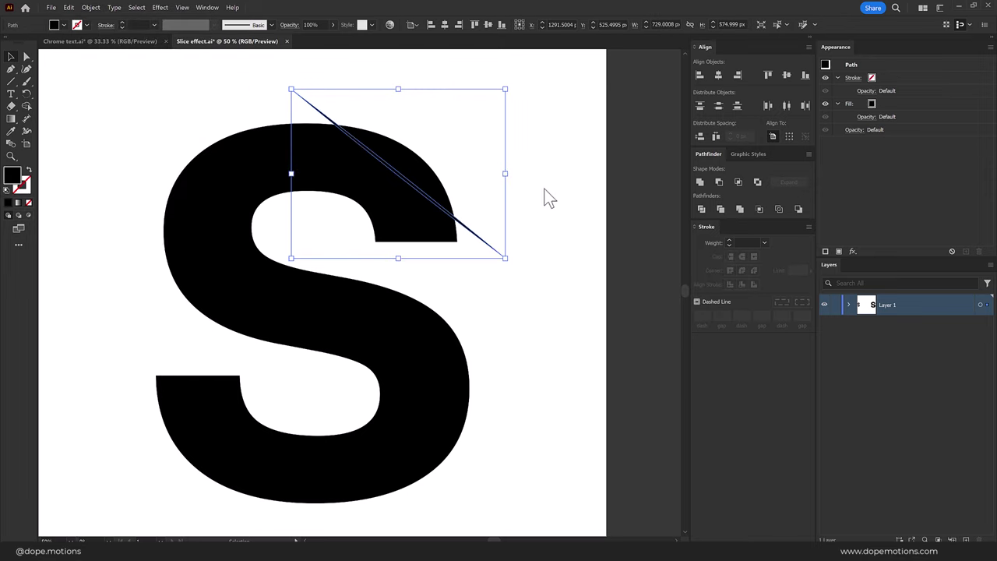
pyautogui.click(532, 211)
# Alt-drag the slash into a parallel pair over the S top, then copy the pair across the S.
pyautogui.click(487, 243)
pyautogui.moveTo(473, 243); pyautogui.dragTo(463, 241)
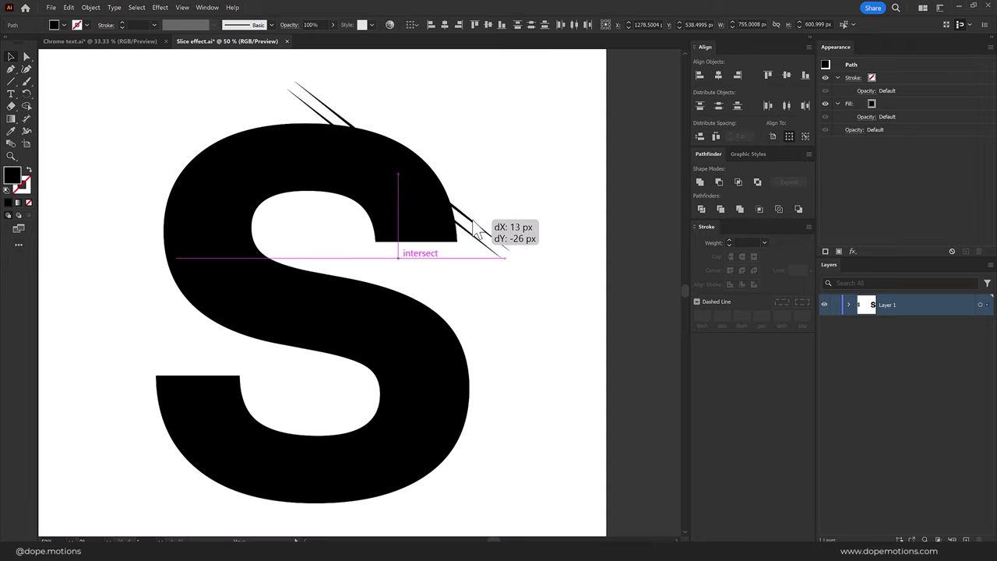
pyautogui.moveTo(472, 242); pyautogui.dragTo(475, 233)
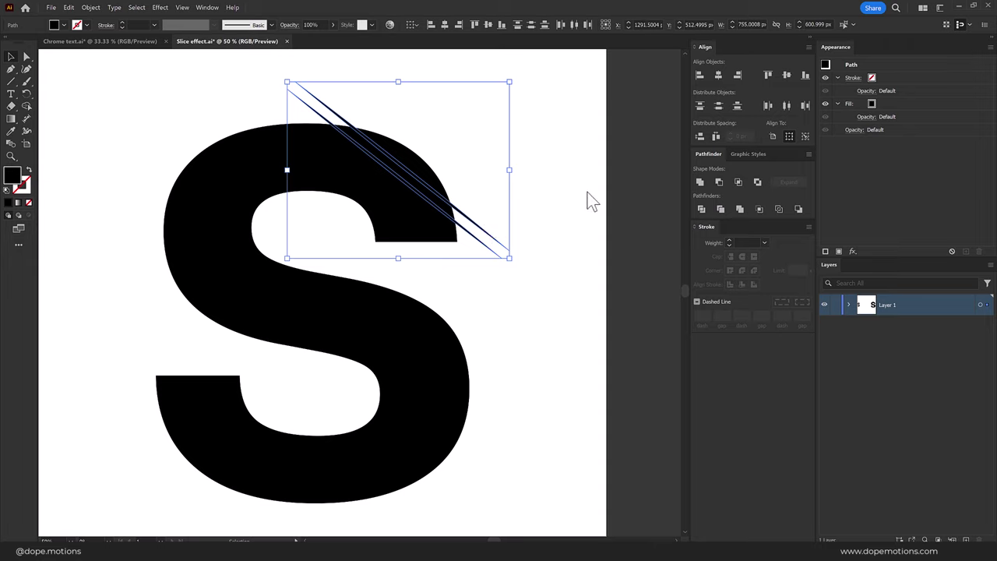
pyautogui.moveTo(473, 232); pyautogui.dragTo(327, 246)
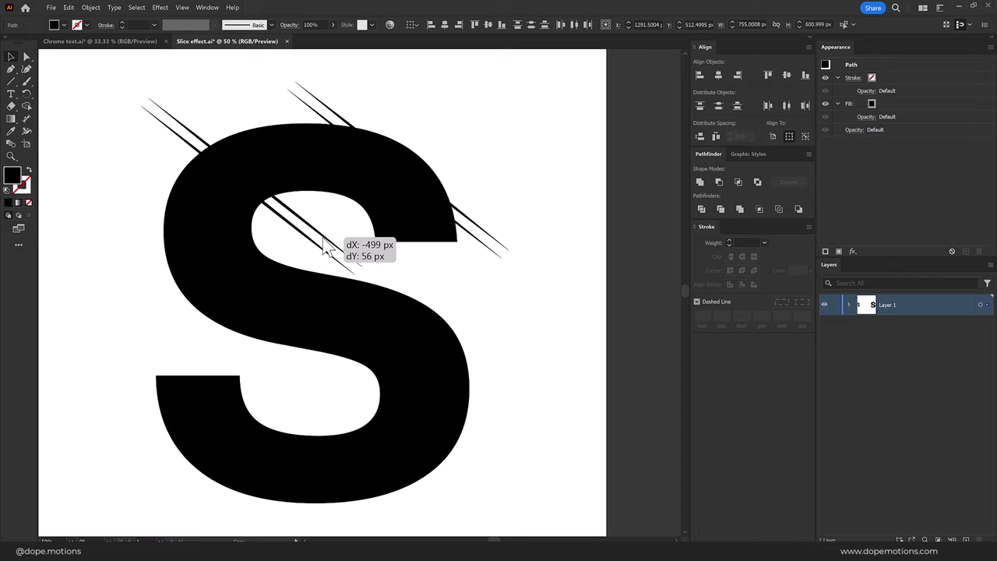
pyautogui.moveTo(327, 246)
pyautogui.mouseDown()
pyautogui.moveTo(447, 489)
pyautogui.moveTo(476, 465)
pyautogui.mouseUp()
# Shrink the copied slash pair on the S's lower half.
pyautogui.scroll(-2, 530, 425)
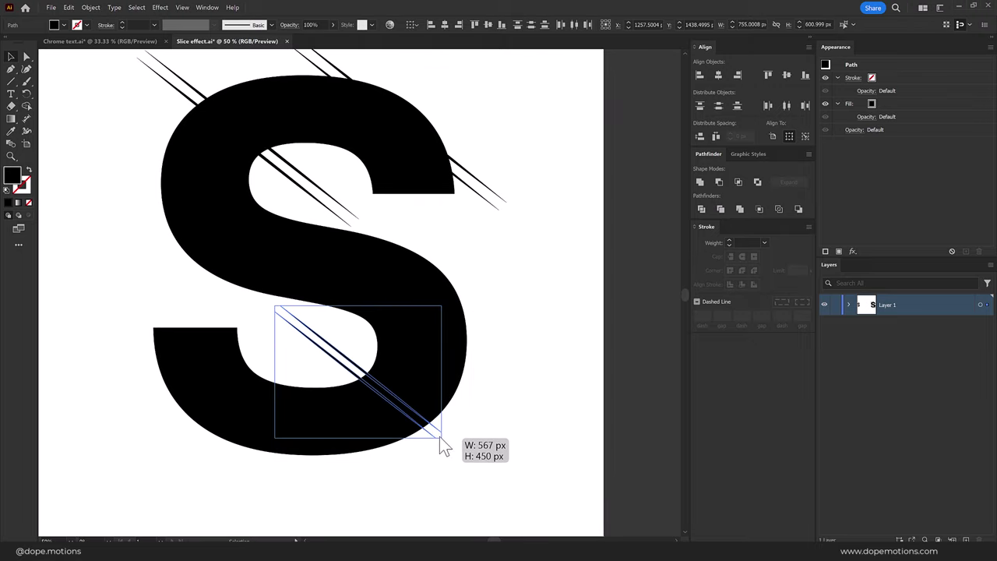
pyautogui.moveTo(475, 468); pyautogui.dragTo(434, 431)
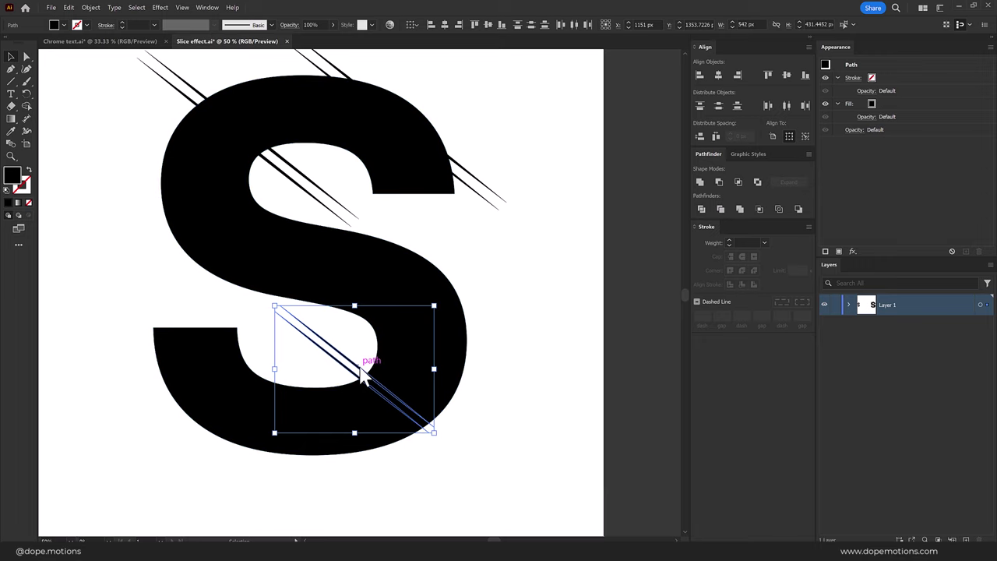
pyautogui.moveTo(363, 367); pyautogui.dragTo(401, 391)
pyautogui.scroll(-1, 499, 273)
pyautogui.hotkey('ctrl', '-')
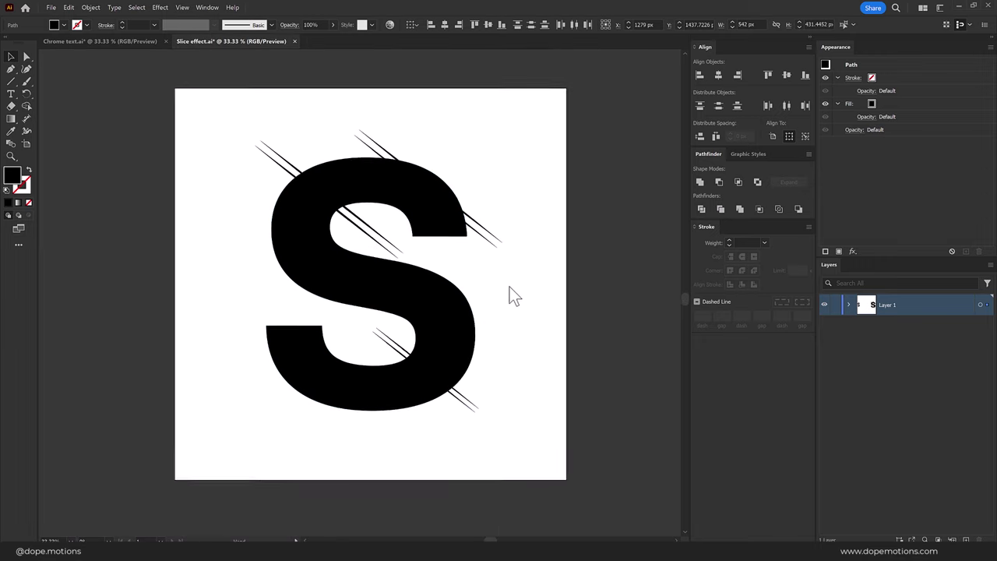
# Duplicate the upper-left slash pair onto the S's lower left and marquee-select all artwork.
pyautogui.click(300, 179)
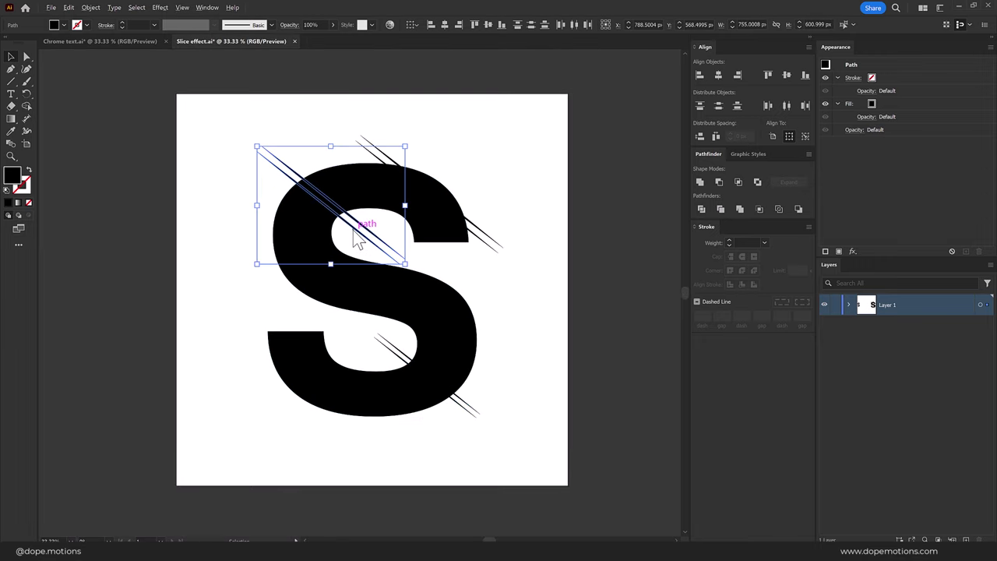
pyautogui.moveTo(353, 233); pyautogui.dragTo(342, 423)
pyautogui.click(515, 307)
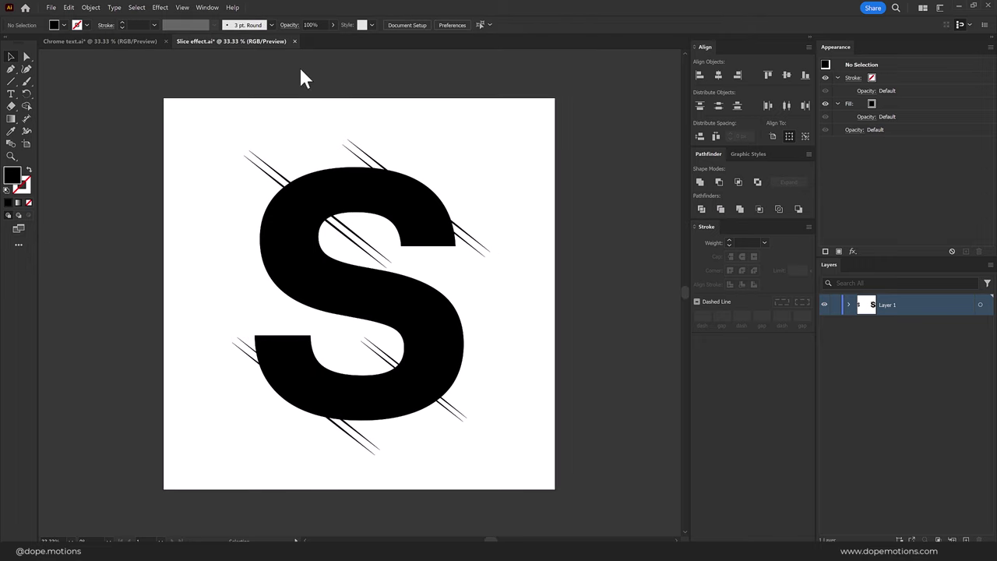
pyautogui.moveTo(173, 119); pyautogui.dragTo(550, 500)
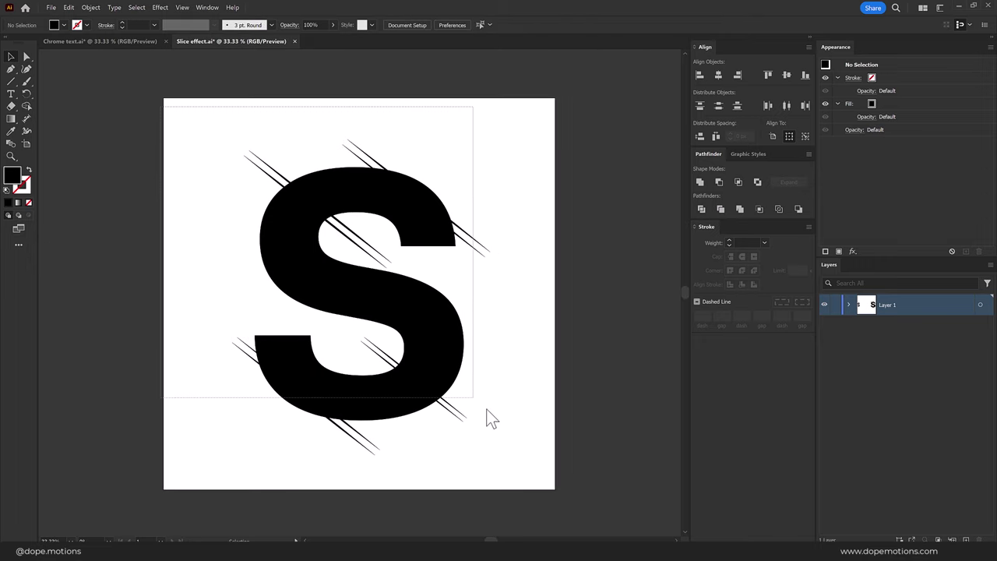
pyautogui.click(27, 107)
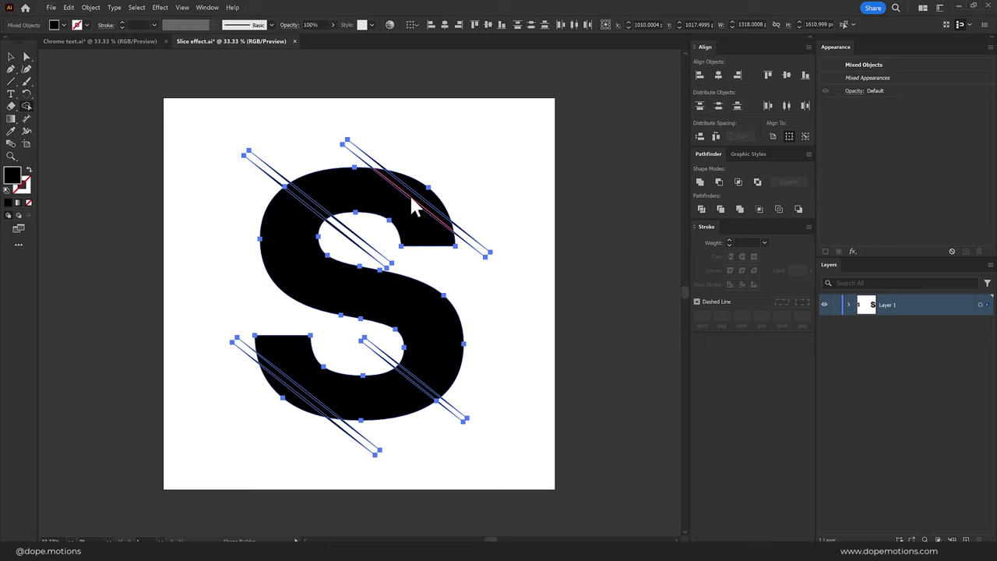
# Select all the artwork and delete the regions between slashes with the Shape Builder.
pyautogui.scroll(1, 416, 204)
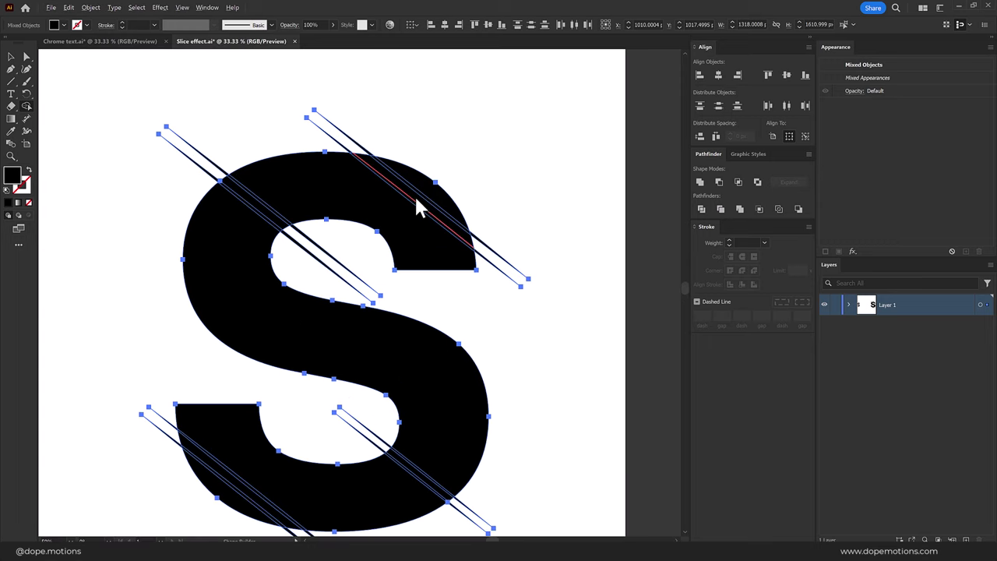
pyautogui.click(11, 57)
pyautogui.scroll(-1, 195, 111)
pyautogui.click(195, 111)
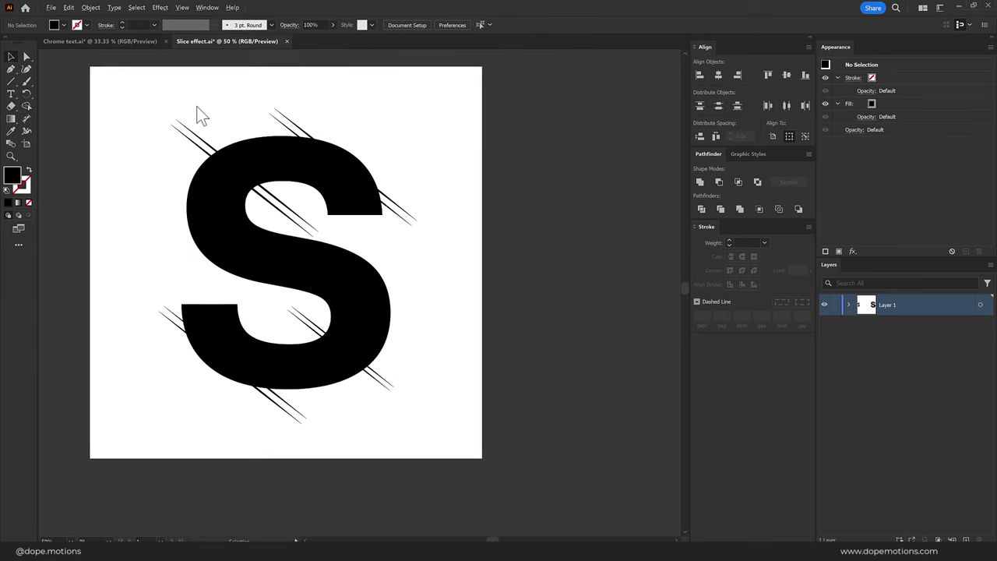
pyautogui.hotkey('ctrl', 'a')
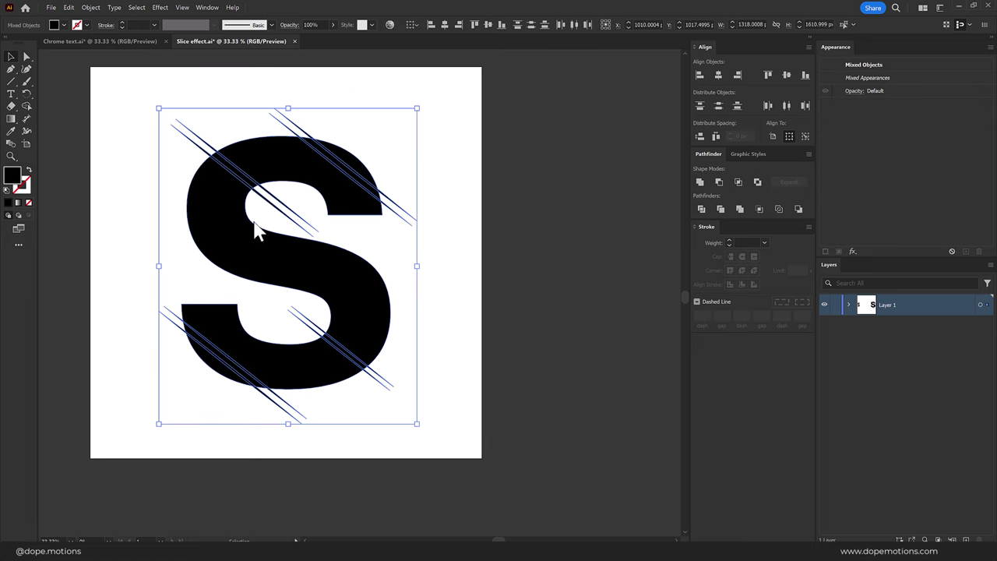
pyautogui.hotkey('shift', 'm')
pyautogui.scroll(2, 331, 168)
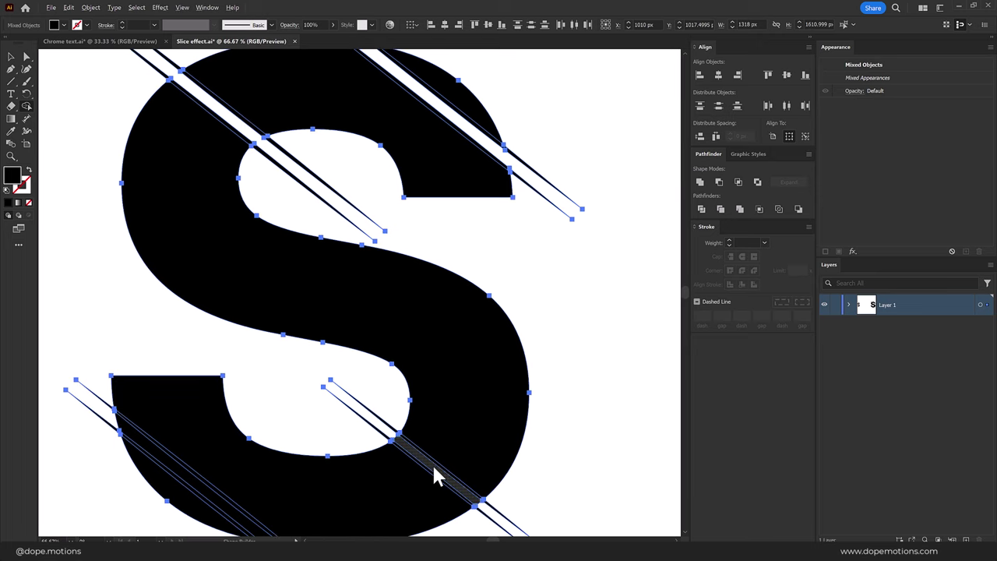
pyautogui.scroll(-1, 328, 290)
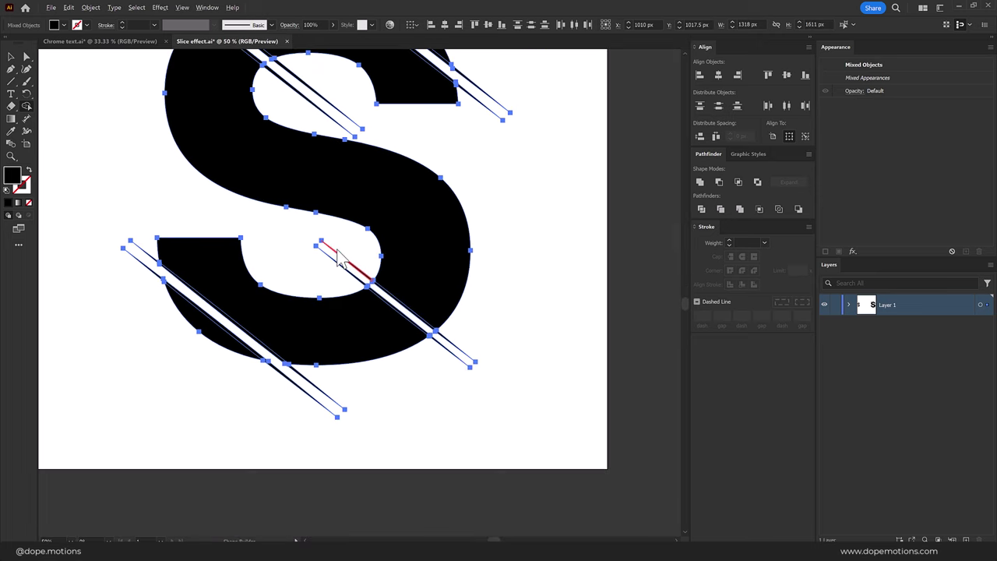
pyautogui.scroll(-1, 335, 263)
# Reselect the sliced S with its slashes and group them together.
pyautogui.click(11, 56)
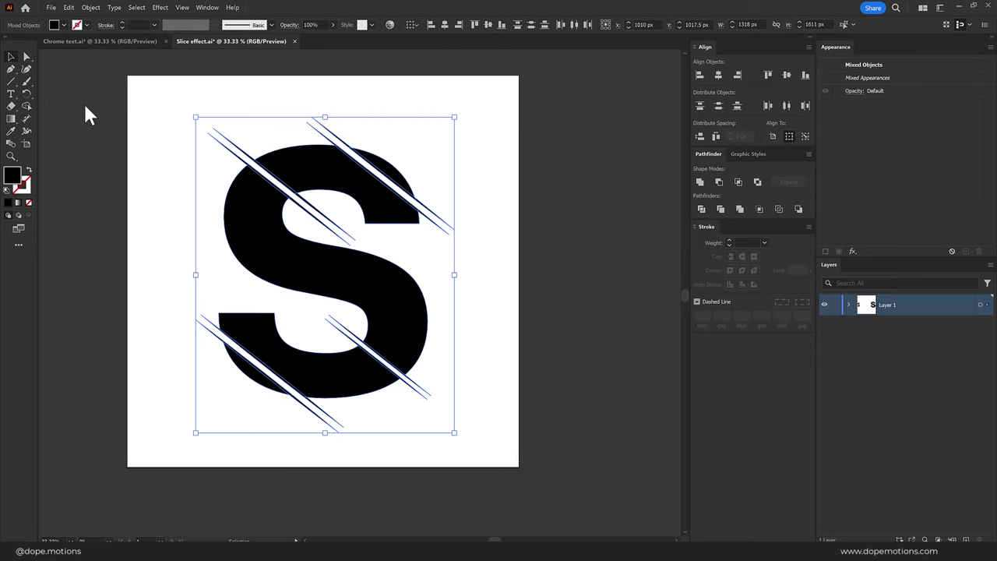
pyautogui.click(84, 101)
pyautogui.moveTo(163, 116)
pyautogui.mouseDown()
pyautogui.moveTo(408, 330)
pyautogui.moveTo(524, 487)
pyautogui.mouseUp()
pyautogui.click(701, 183)
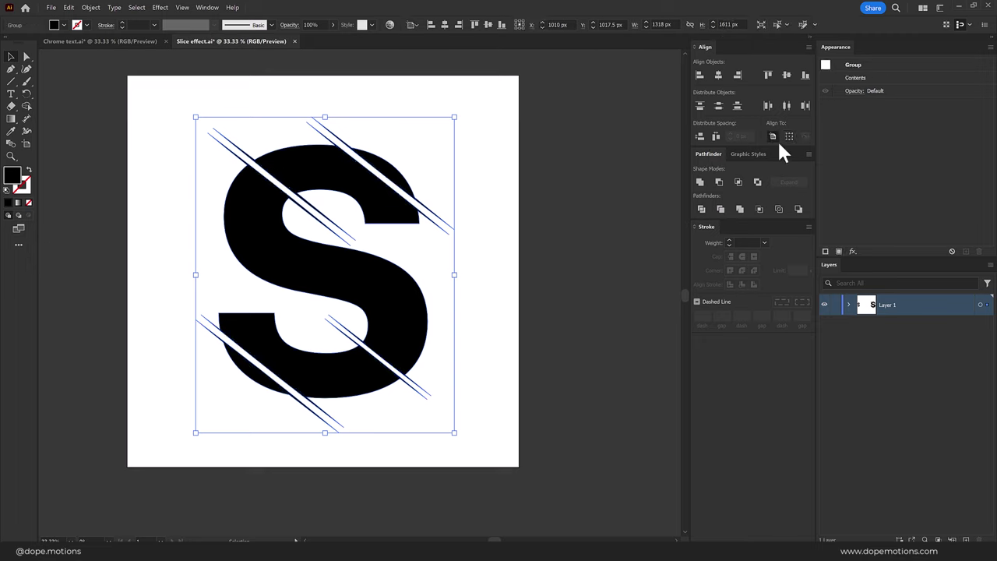
pyautogui.click(208, 8)
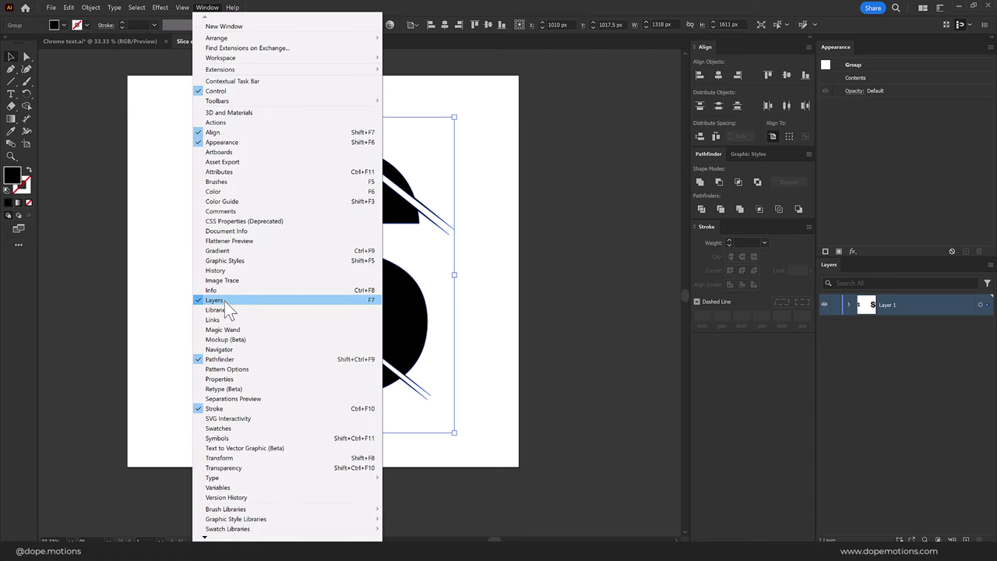
pyautogui.click(603, 261)
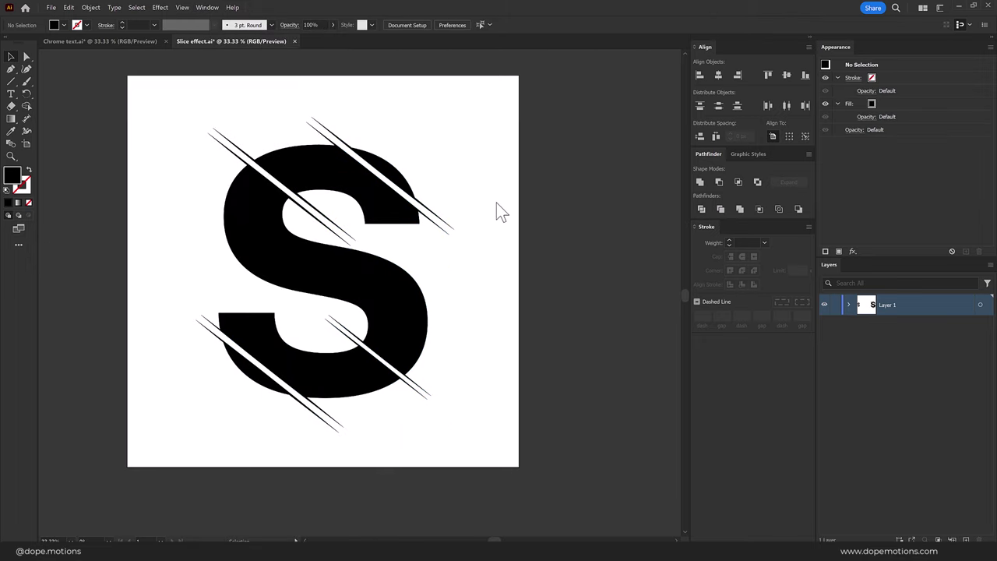
# Round the two sharp corners where the top slit meets the S's curve.
pyautogui.hotkey('ctrl', '=')
pyautogui.hotkey('ctrl', '=')
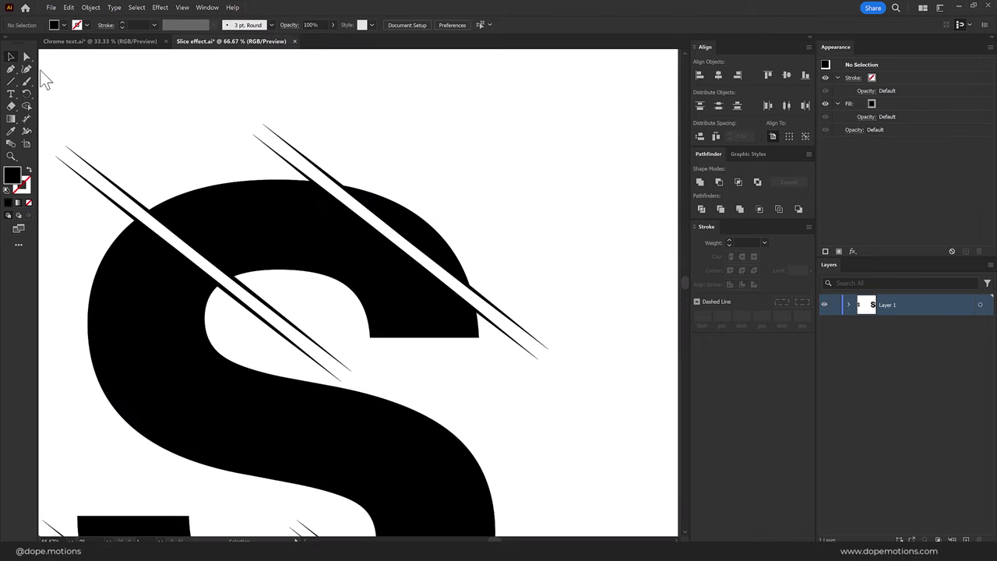
pyautogui.click(27, 57)
pyautogui.scroll(2, 505, 249)
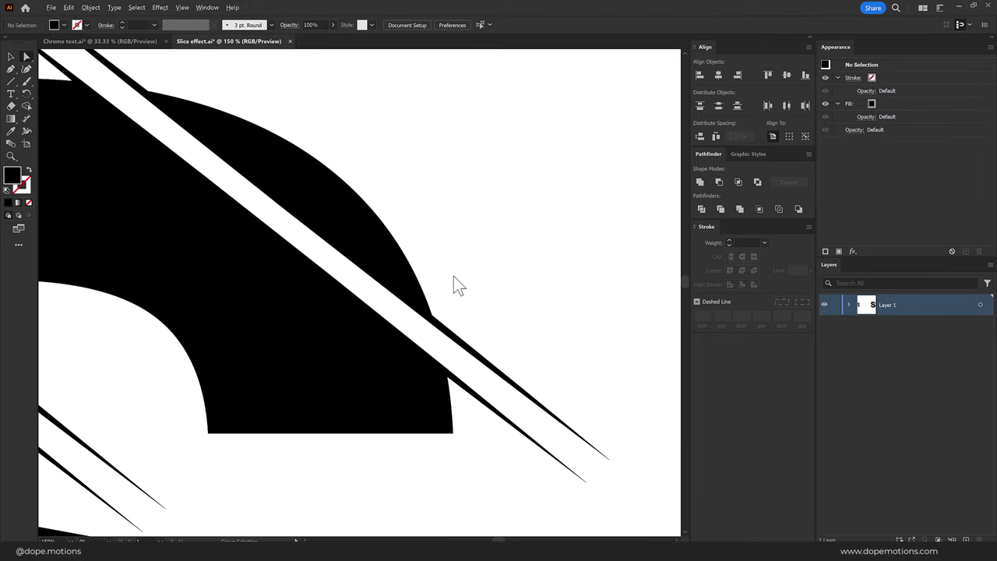
pyautogui.scroll(2, 453, 276)
pyautogui.click(421, 324)
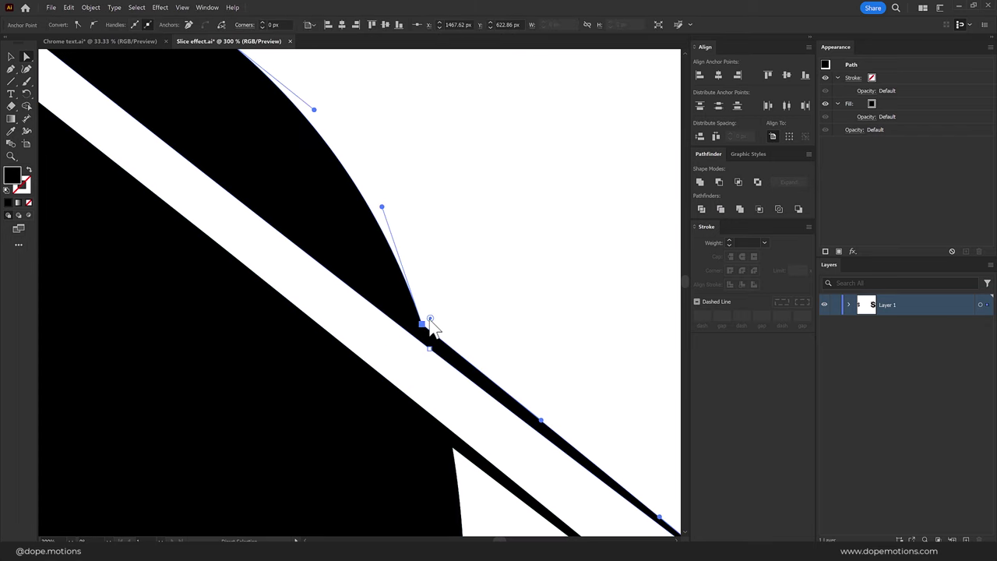
pyautogui.moveTo(430, 318); pyautogui.dragTo(831, 64)
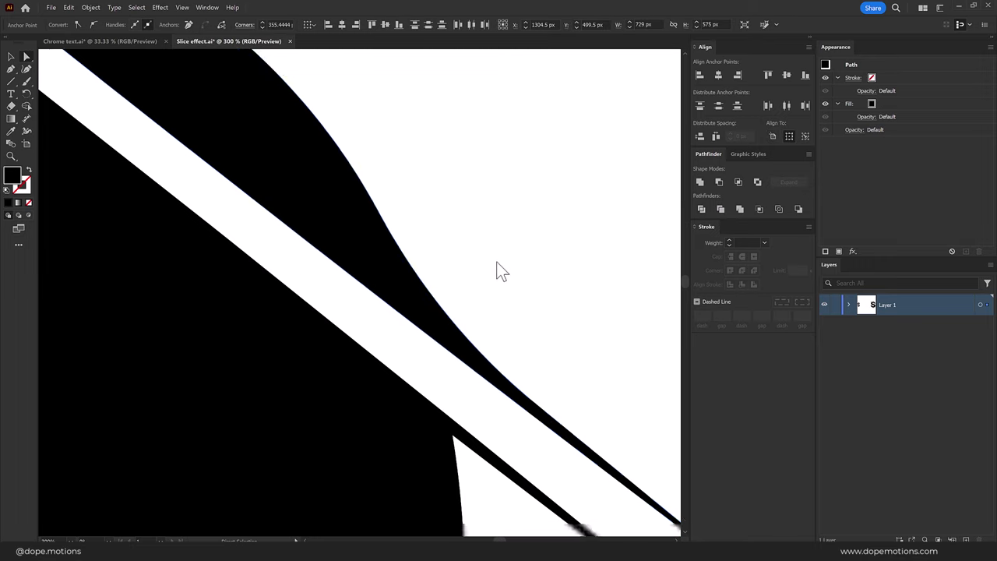
pyautogui.scroll(-1, 491, 312)
pyautogui.scroll(1, 515, 436)
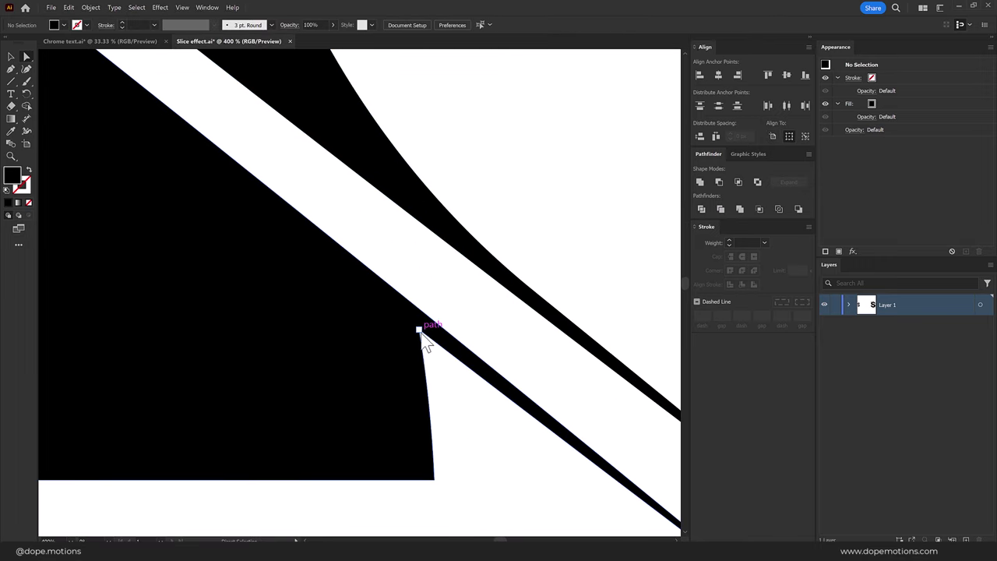
pyautogui.click(420, 331)
pyautogui.moveTo(426, 346); pyautogui.dragTo(496, 450)
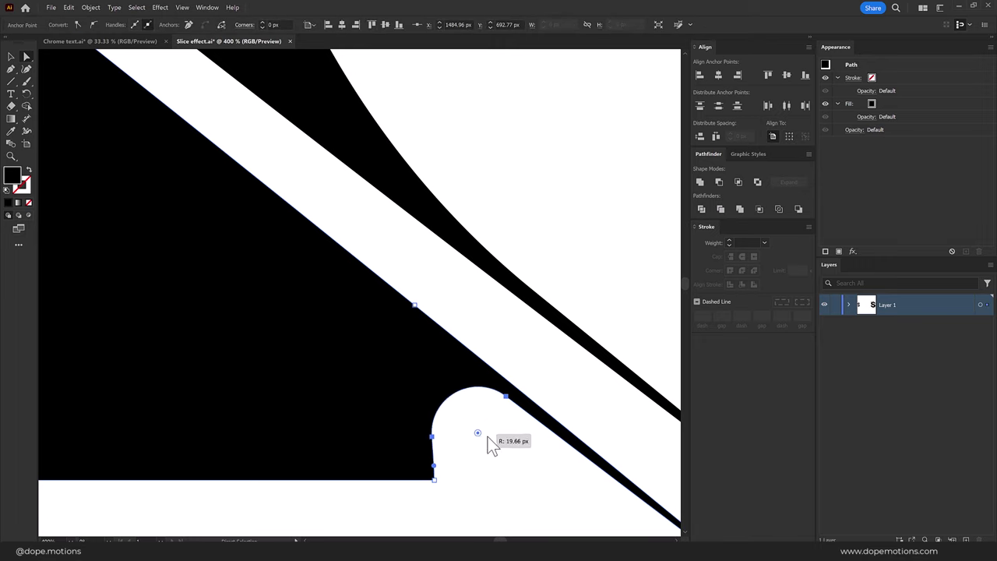
pyautogui.click(510, 364)
# Round the slice corner on the S and the corner on the neighbouring piece.
pyautogui.scroll(-5, 510, 351)
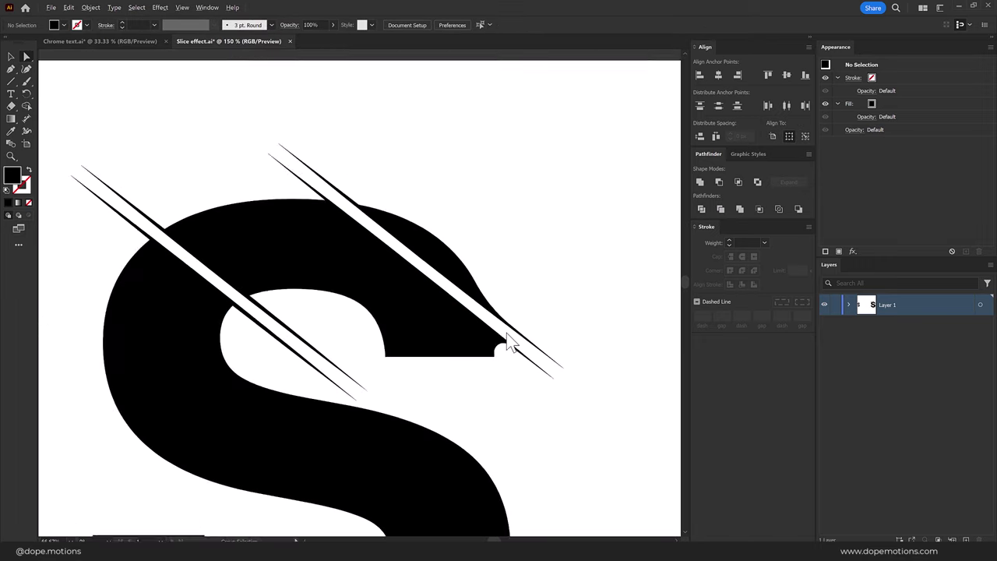
pyautogui.scroll(2, 508, 334)
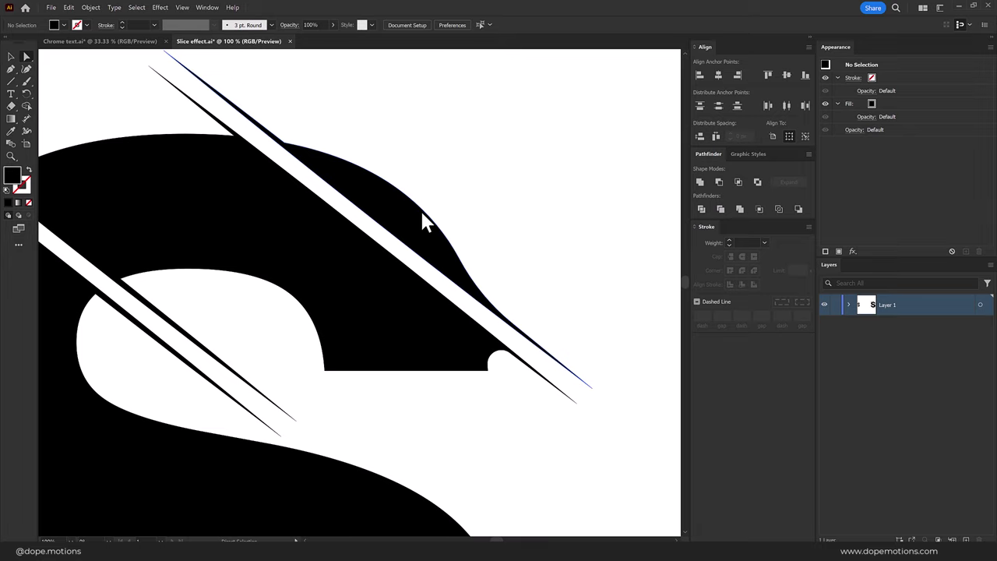
pyautogui.scroll(1, 382, 262)
pyautogui.scroll(1, 363, 251)
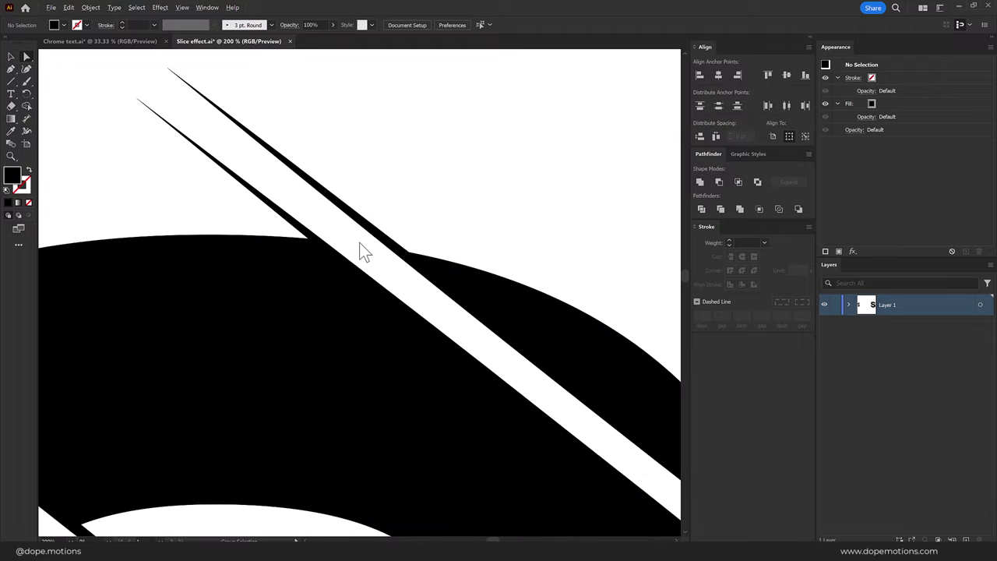
pyautogui.click(408, 251)
pyautogui.moveTo(411, 248)
pyautogui.mouseDown()
pyautogui.moveTo(424, 218)
pyautogui.moveTo(813, 7)
pyautogui.mouseUp()
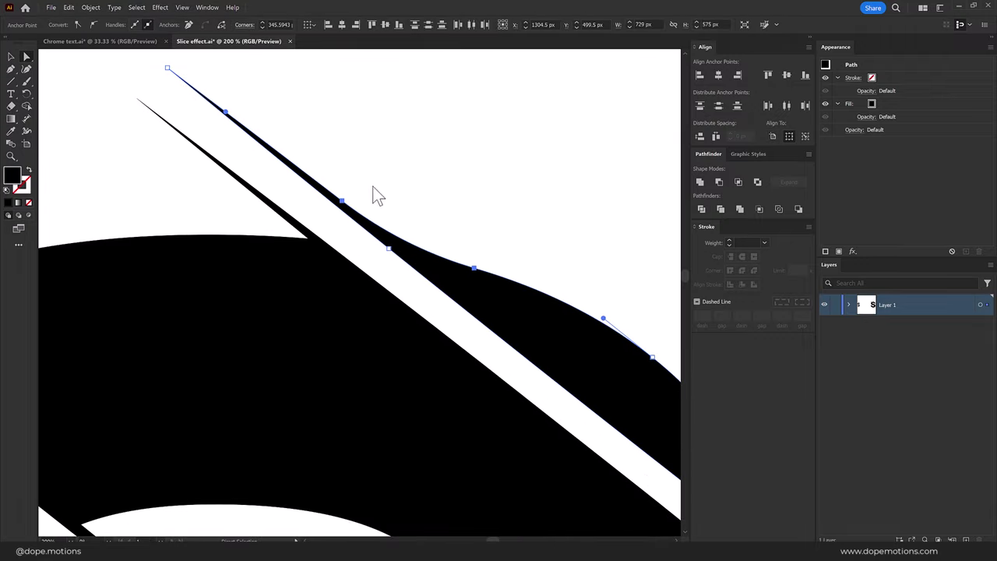
pyautogui.click(307, 231)
pyautogui.moveTo(310, 227)
pyautogui.mouseDown()
pyautogui.moveTo(281, 238)
pyautogui.moveTo(156, 216)
pyautogui.mouseUp()
pyautogui.click(140, 193)
pyautogui.scroll(-2, 259, 226)
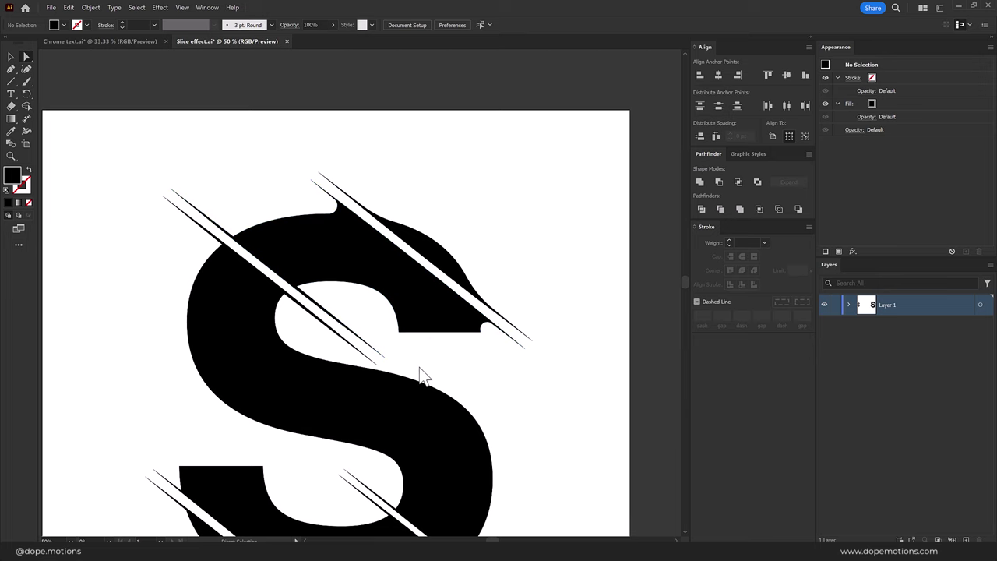
# Round the two corners along the left slice into large sweeping curves.
pyautogui.scroll(3, 384, 173)
pyautogui.click(277, 269)
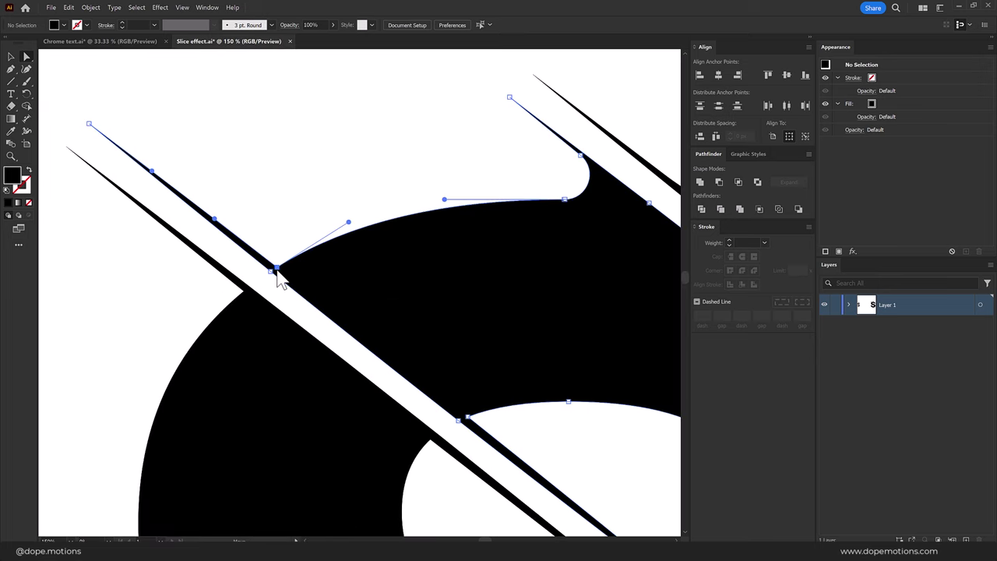
pyautogui.moveTo(279, 274); pyautogui.dragTo(284, 12)
pyautogui.scroll(-2, 398, 179)
pyautogui.click(287, 204)
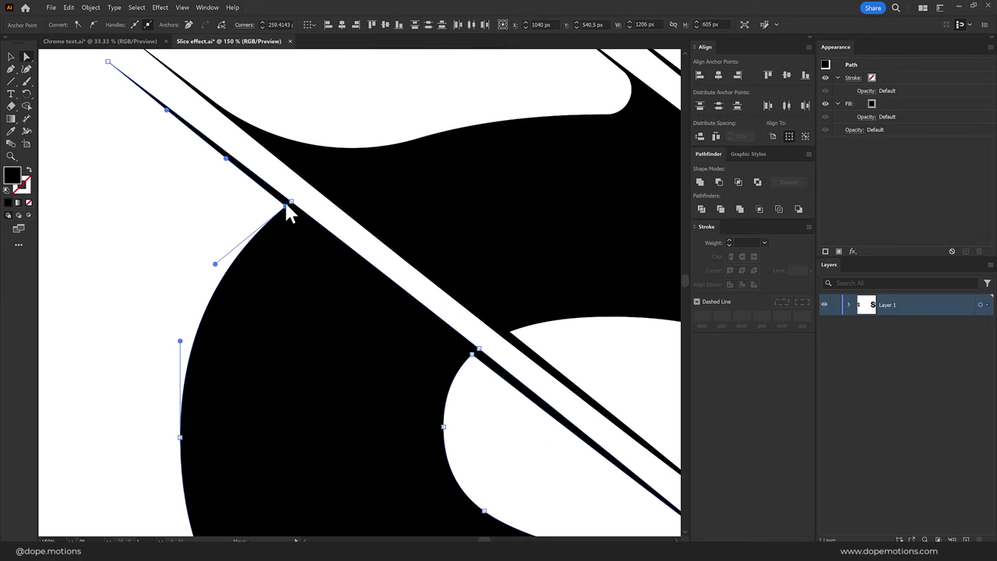
pyautogui.moveTo(280, 208); pyautogui.dragTo(64, 240)
pyautogui.click(64, 241)
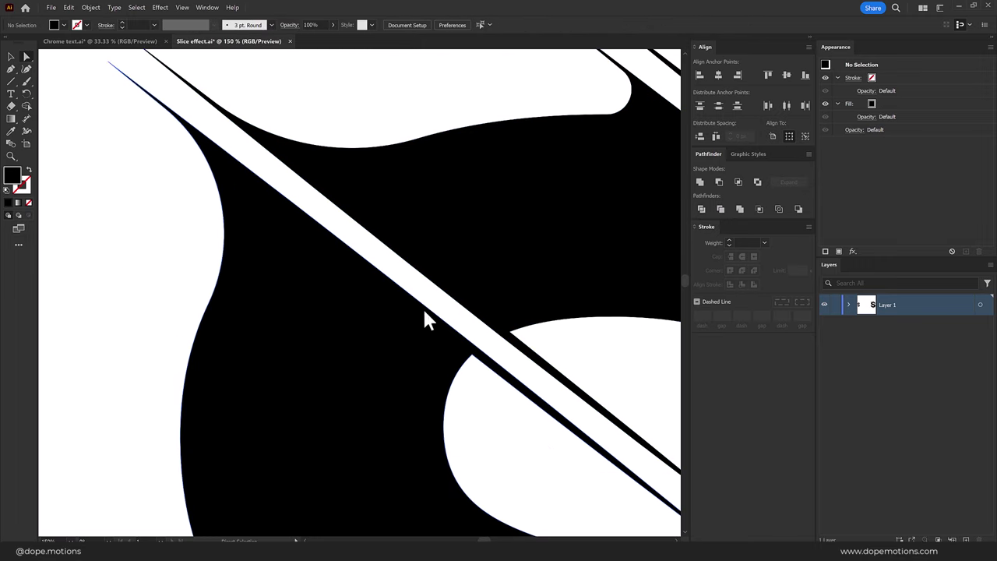
# Round the upper shape's left corner and the lower-left piece's top corner.
pyautogui.scroll(-3, 425, 316)
pyautogui.hscroll(4, 425, 316)
pyautogui.click(336, 215)
pyautogui.moveTo(345, 219); pyautogui.dragTo(464, 241)
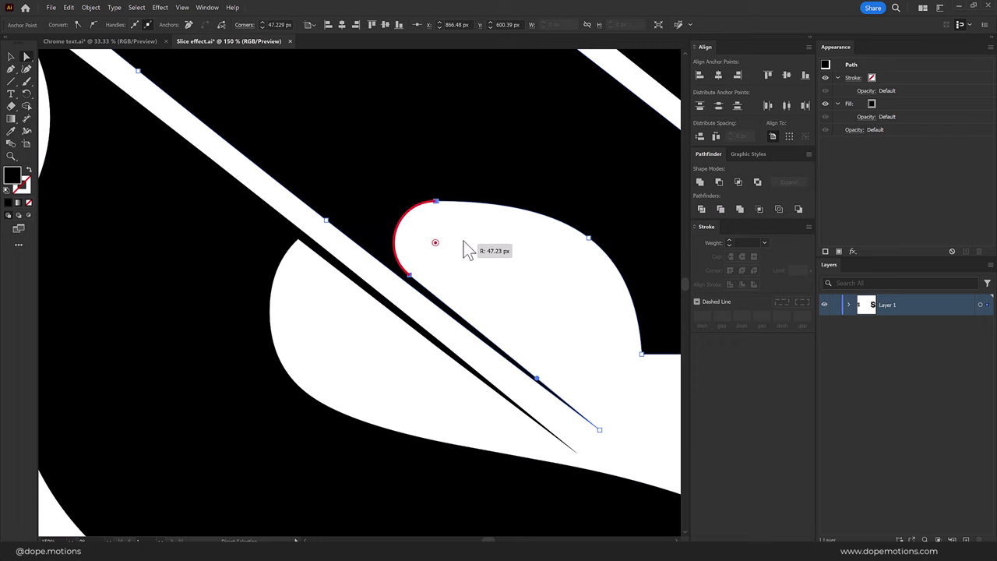
pyautogui.click(299, 240)
pyautogui.moveTo(299, 249); pyautogui.dragTo(310, 303)
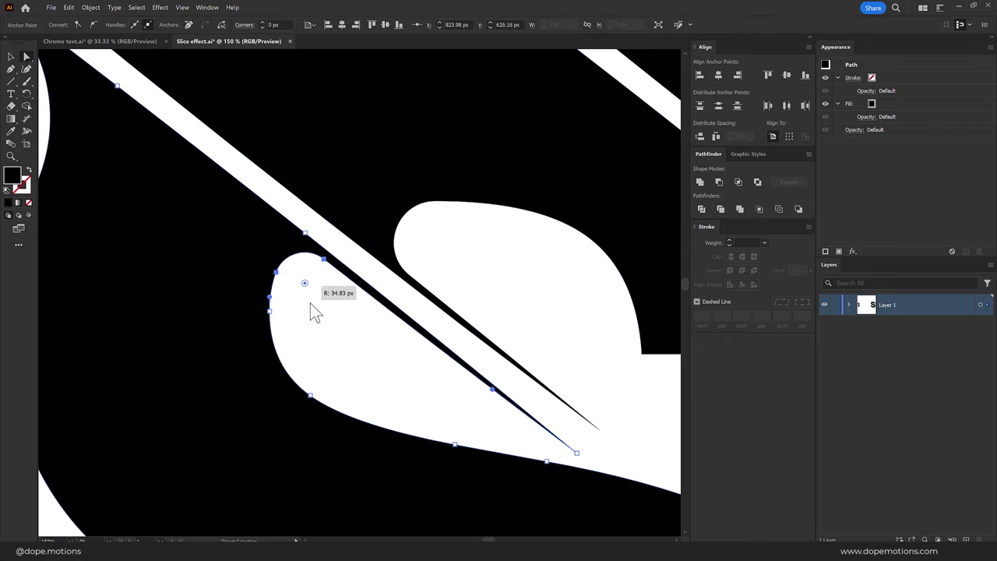
pyautogui.click(499, 274)
# Round the corner beside the lower slice to about 50 px.
pyautogui.hotkey('ctrl', '-')
pyautogui.hotkey('ctrl', '-')
pyautogui.hotkey('ctrl', '-')
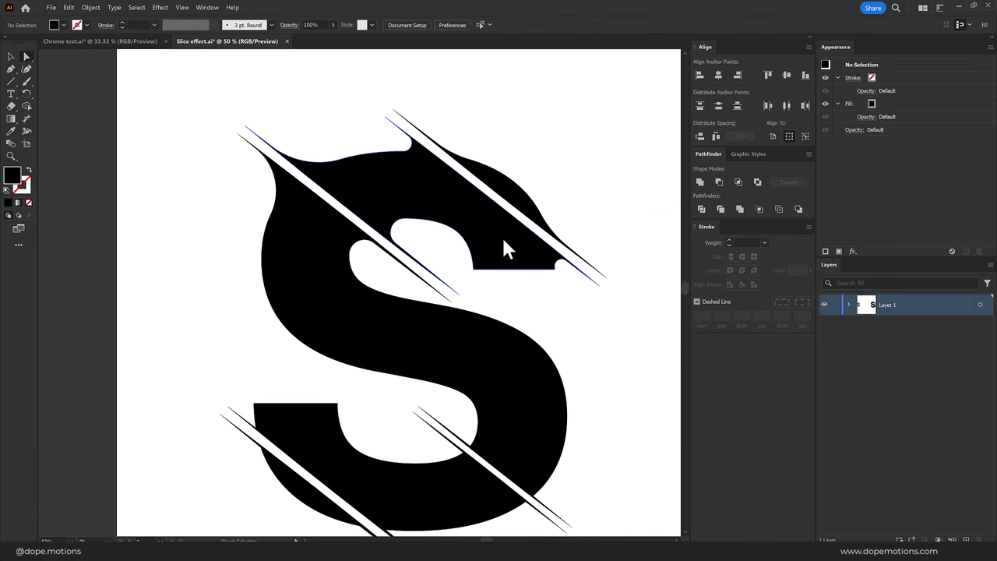
pyautogui.scroll(2, 456, 209)
pyautogui.scroll(2, 413, 363)
pyautogui.scroll(4, 397, 379)
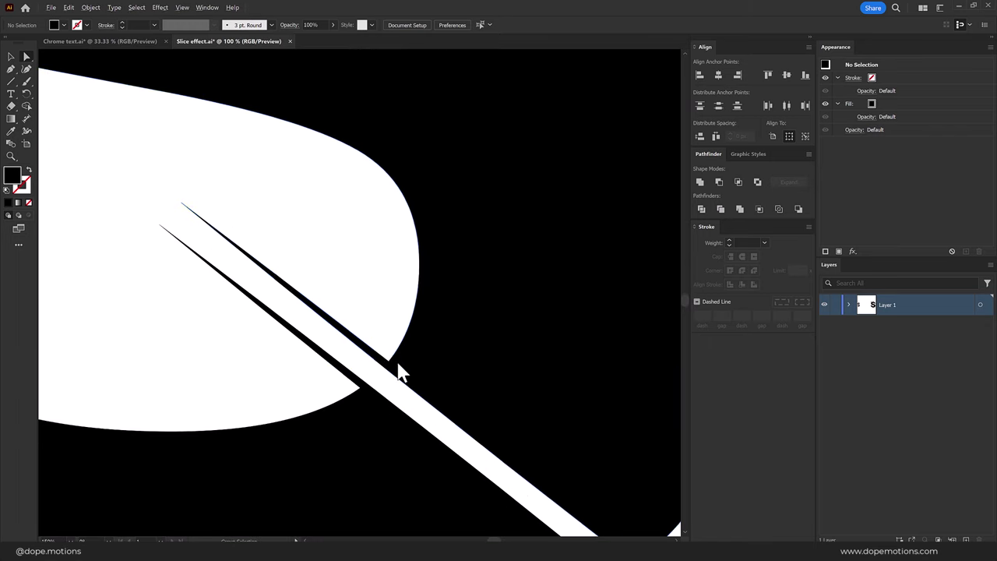
pyautogui.click(389, 367)
pyautogui.moveTo(389, 356); pyautogui.dragTo(363, 221)
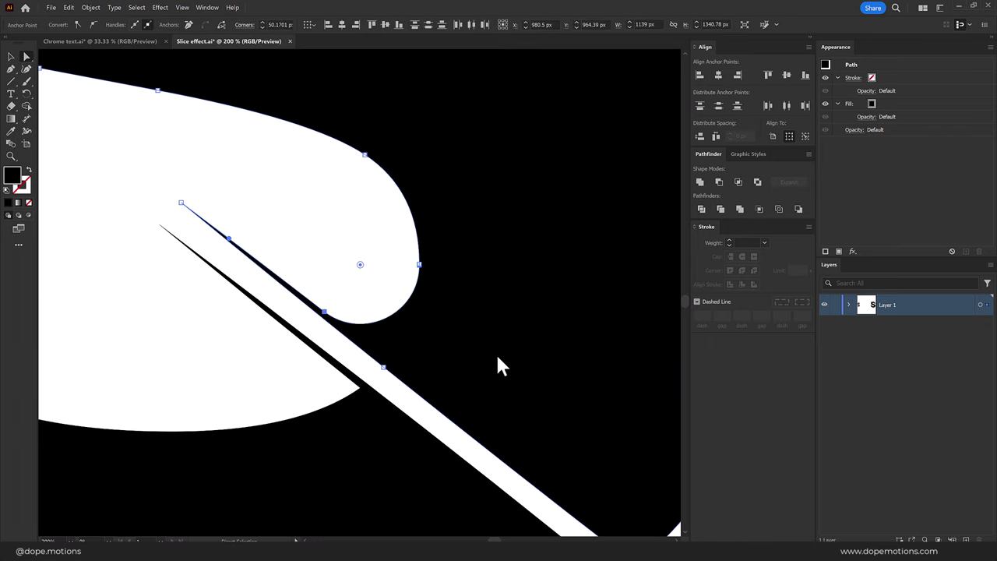
pyautogui.scroll(-3, 467, 343)
pyautogui.hscroll(4, 405, 311)
pyautogui.click(481, 440)
# Round the remaining lower slice corners into a large curve, about 72 px and about 28 px.
pyautogui.scroll(2, 431, 408)
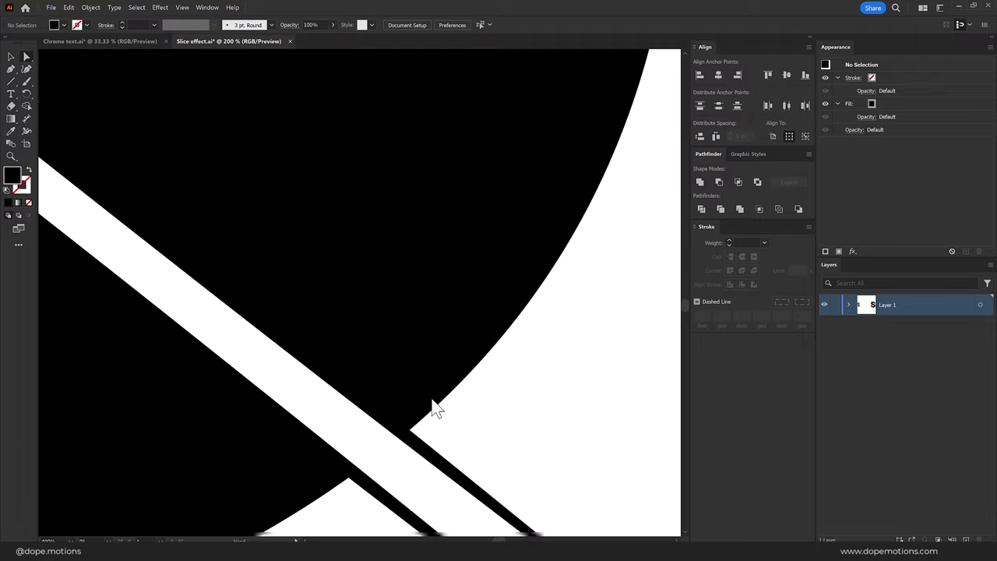
pyautogui.click(328, 377)
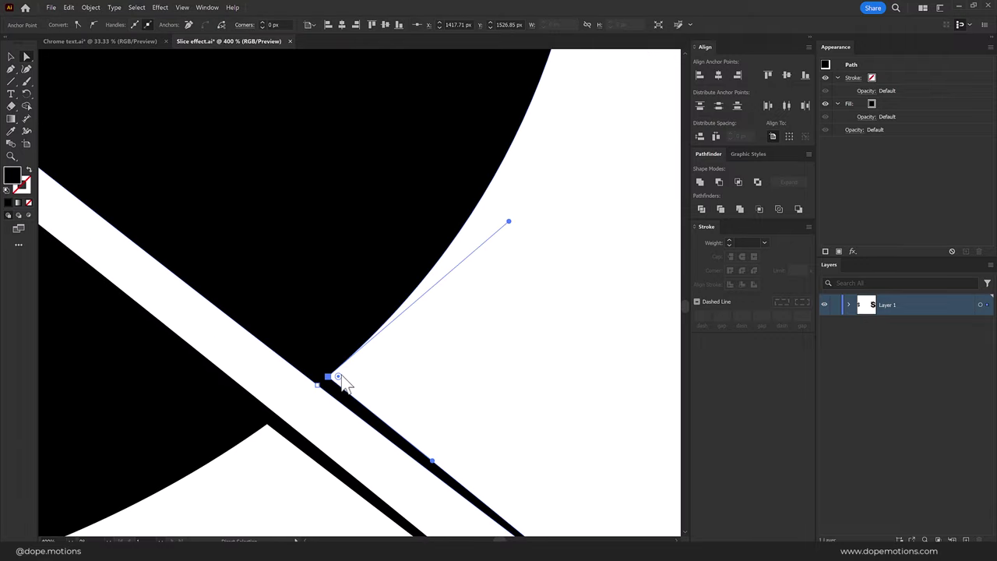
pyautogui.moveTo(340, 376)
pyautogui.mouseDown()
pyautogui.moveTo(583, 373)
pyautogui.moveTo(826, 352)
pyautogui.mouseUp()
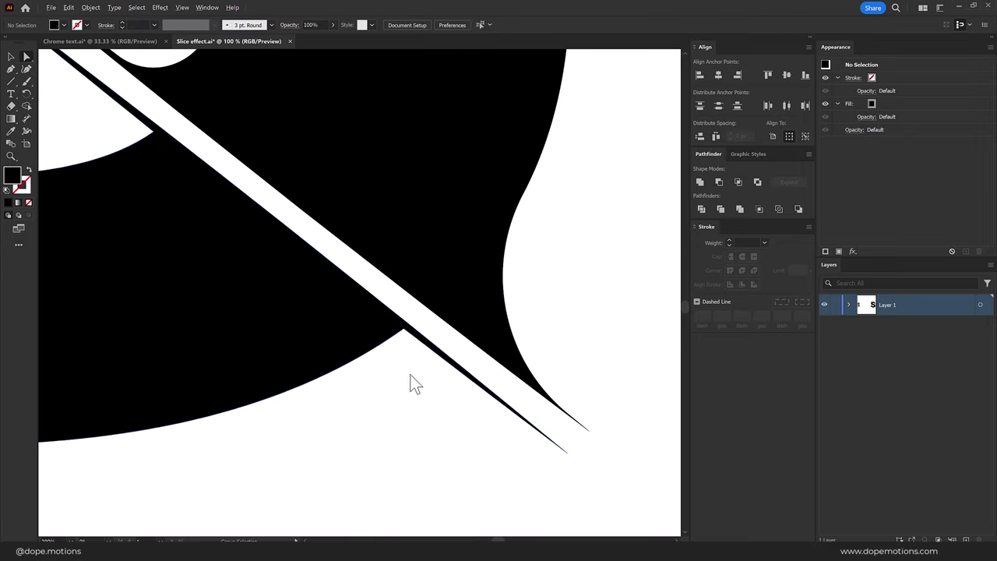
pyautogui.click(413, 381)
pyautogui.scroll(1, 407, 278)
pyautogui.moveTo(408, 278); pyautogui.dragTo(187, 279)
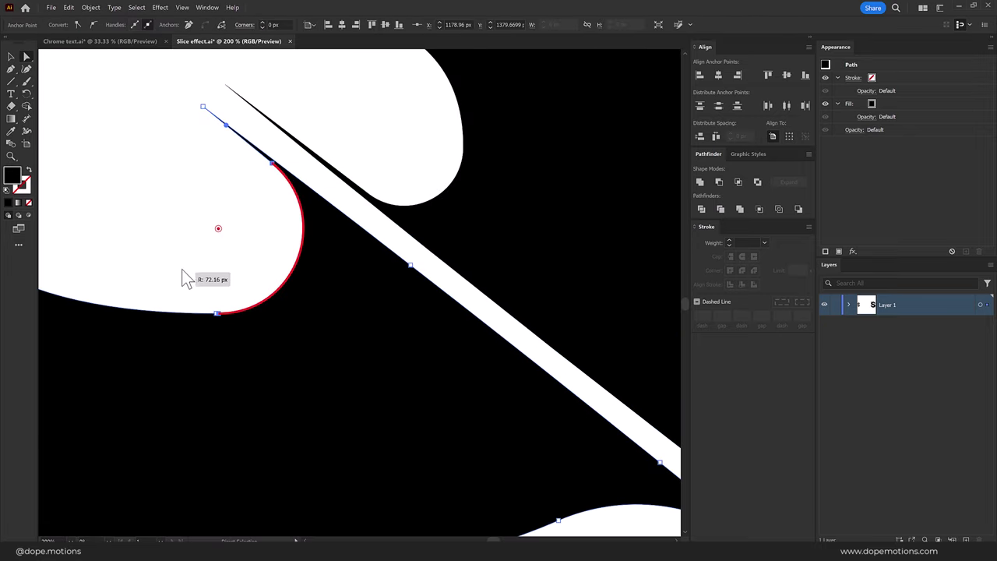
pyautogui.scroll(-3, 334, 271)
pyautogui.scroll(4, 323, 268)
pyautogui.moveTo(322, 267); pyautogui.dragTo(261, 177)
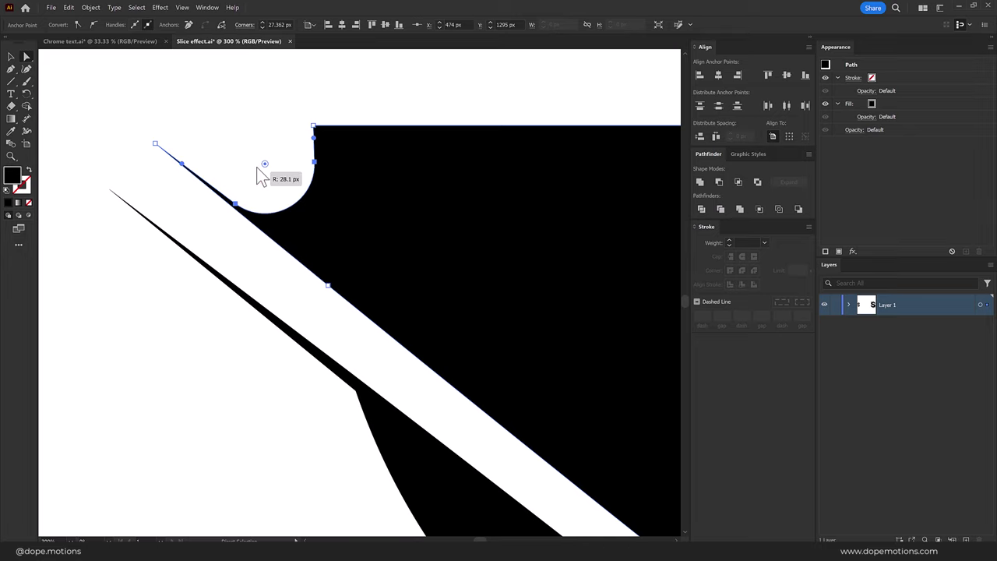
# Round one more unrounded corner on a lower slice path.
pyautogui.click(356, 392)
pyautogui.scroll(-3, 421, 374)
pyautogui.scroll(2, 289, 282)
pyautogui.click(290, 282)
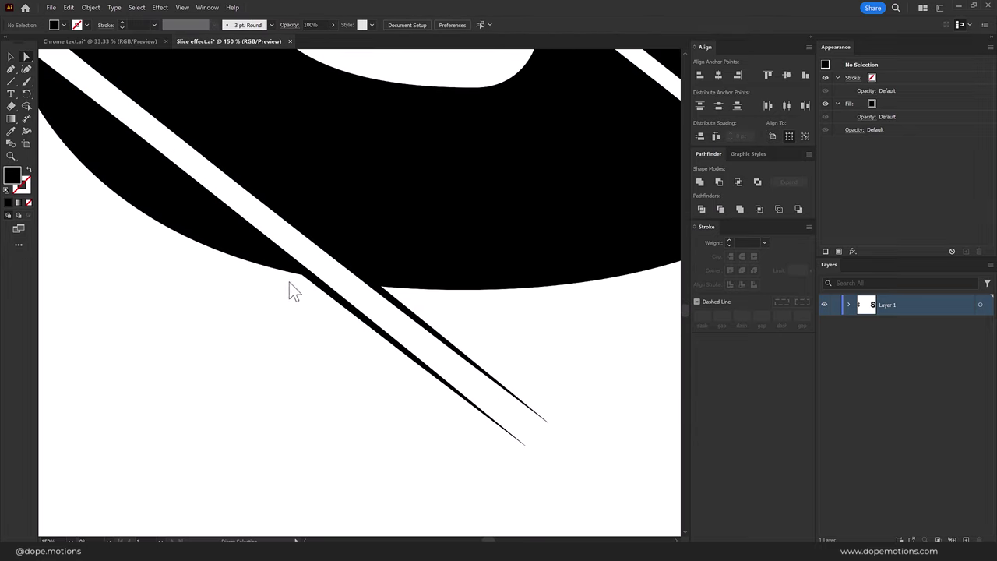
pyautogui.click(379, 287)
pyautogui.moveTo(390, 289); pyautogui.dragTo(296, 286)
# Pick the lower sliver's corner point, then return to the Selection tool and clear the selection.
pyautogui.click(309, 318)
pyautogui.scroll(-5, 311, 320)
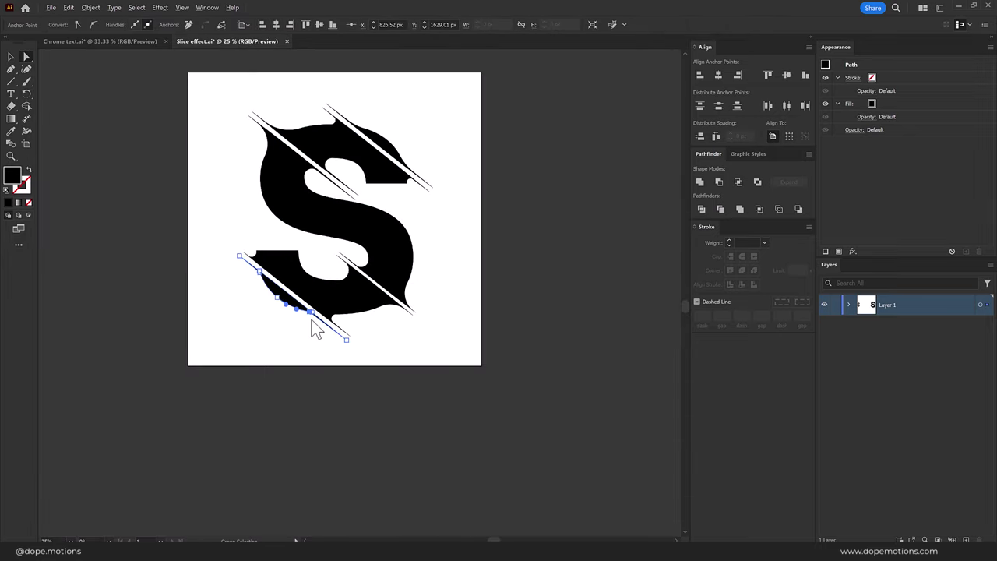
pyautogui.scroll(1, 312, 320)
pyautogui.scroll(2, 272, 314)
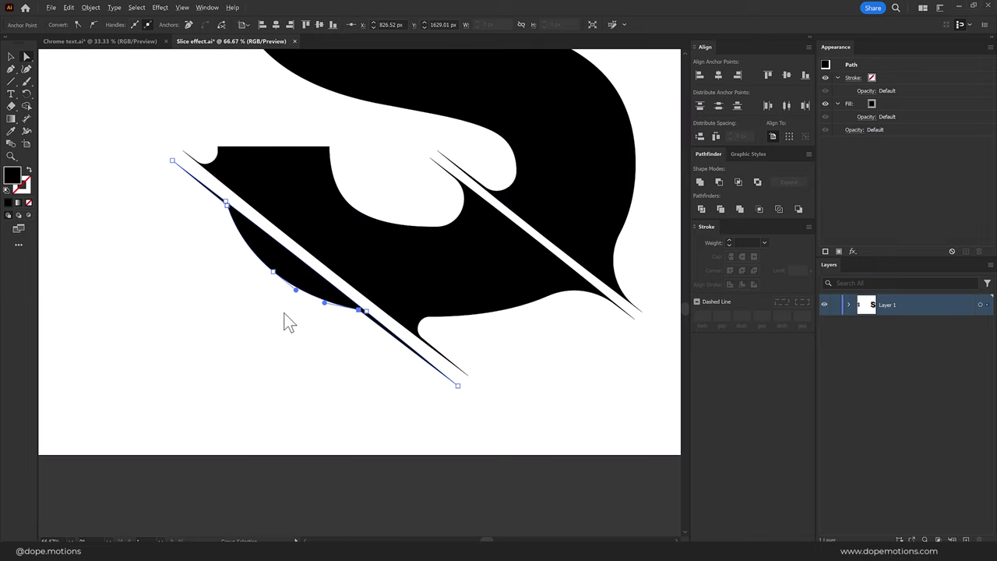
pyautogui.scroll(5, 232, 225)
pyautogui.click(218, 201)
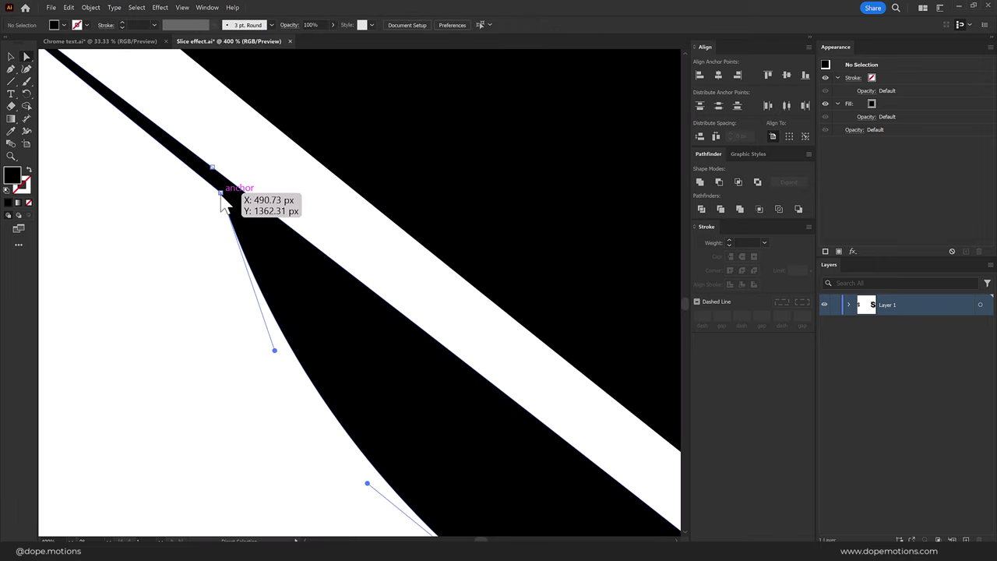
pyautogui.click(221, 195)
pyautogui.scroll(-3, 205, 242)
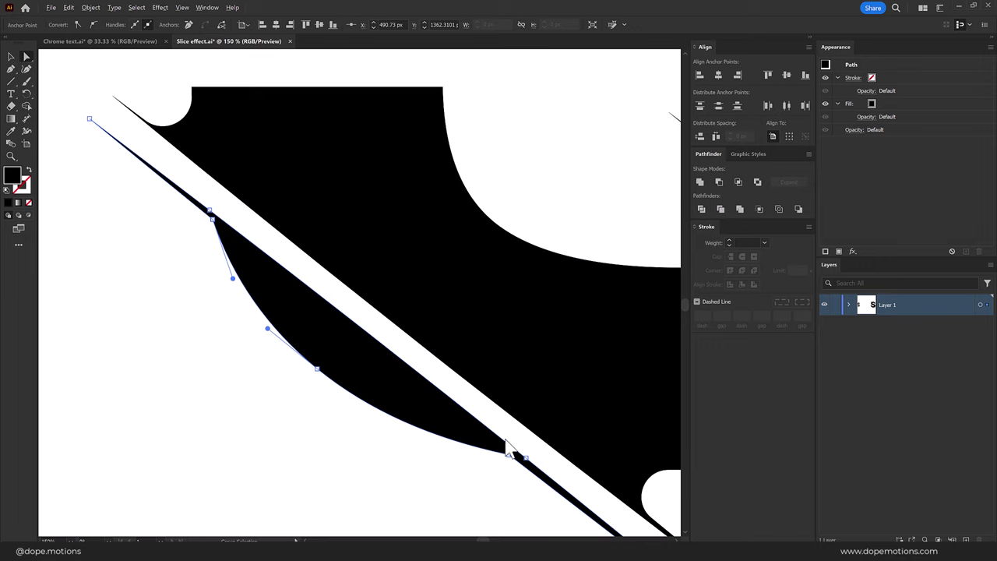
pyautogui.scroll(-2, 340, 377)
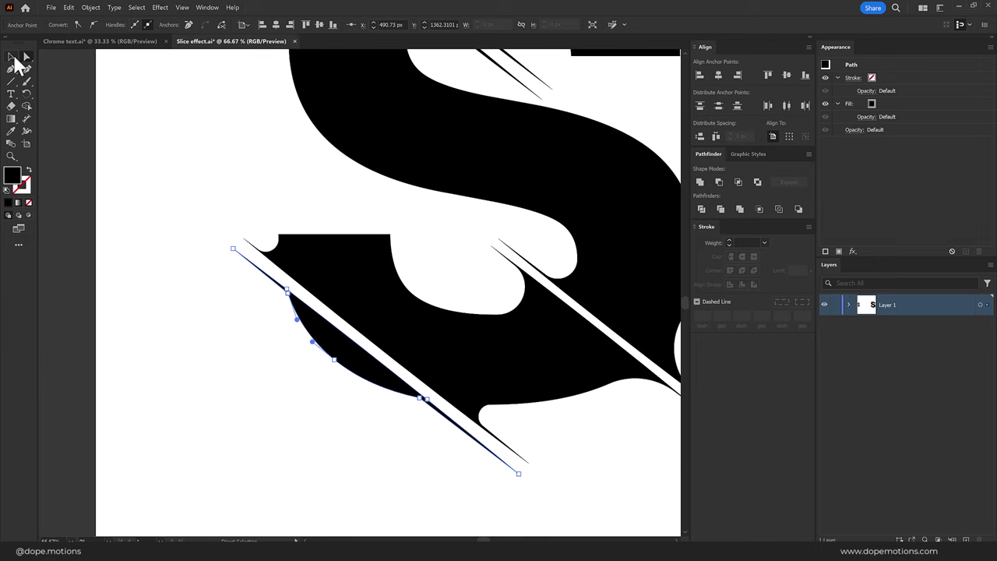
pyautogui.click(12, 58)
pyautogui.click(189, 123)
pyautogui.scroll(-2, 189, 122)
pyautogui.scroll(2, 356, 218)
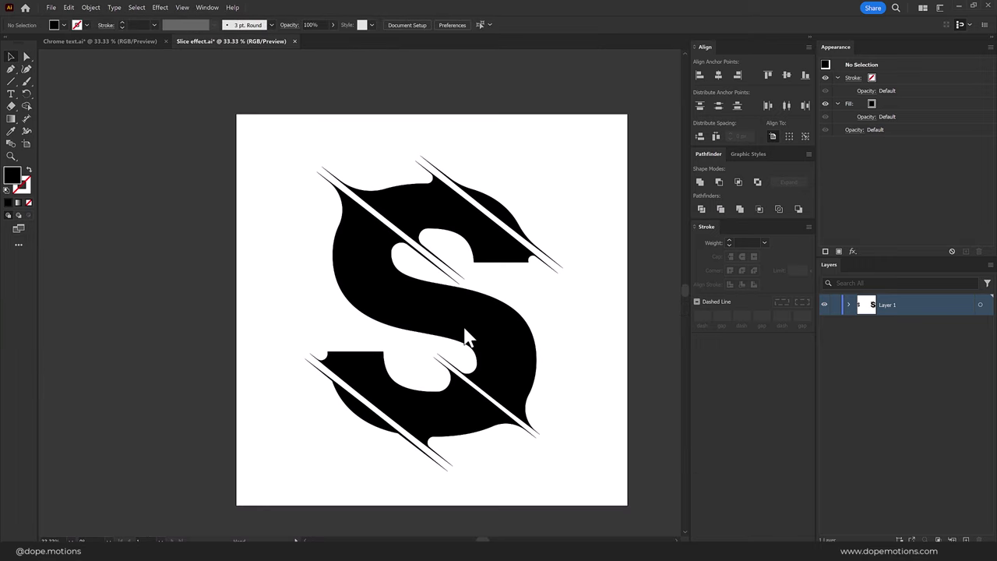
# Ungroup the sliced S and move the upper-right slice piece to the lower left, rotated 225°.
pyautogui.rightClick(511, 213)
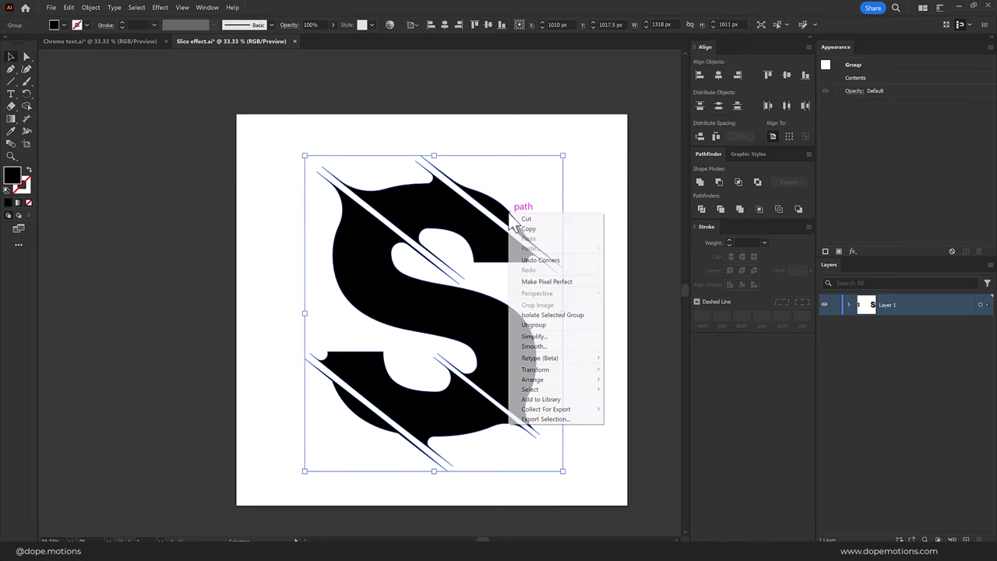
pyautogui.click(533, 324)
pyautogui.click(546, 331)
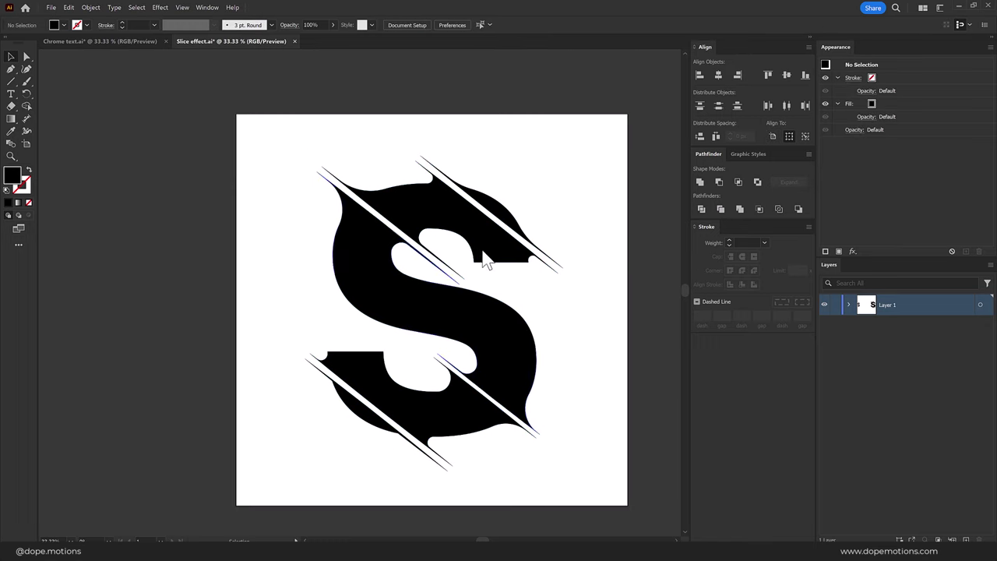
pyautogui.click(504, 219)
pyautogui.moveTo(503, 222); pyautogui.dragTo(355, 454)
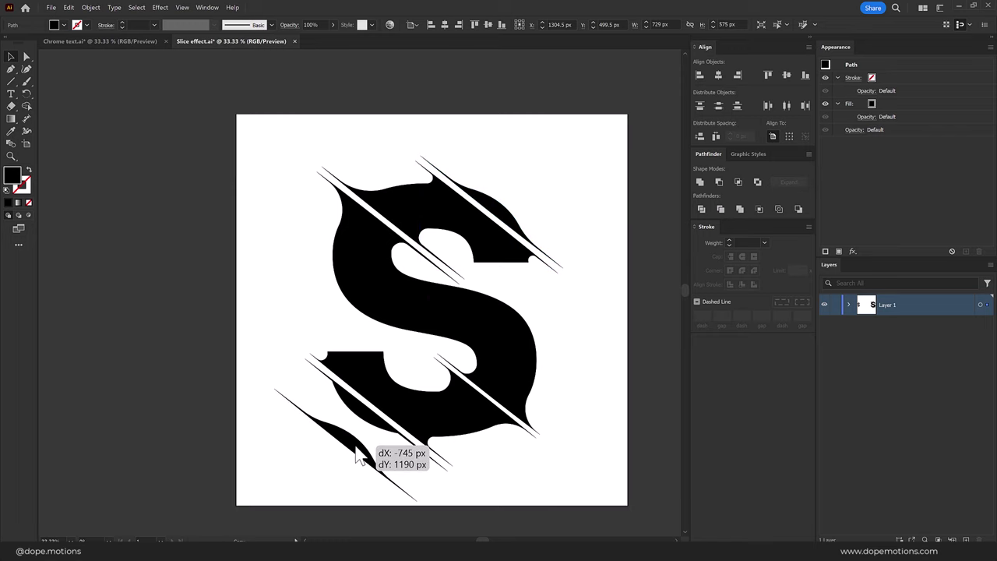
pyautogui.scroll(1, 367, 449)
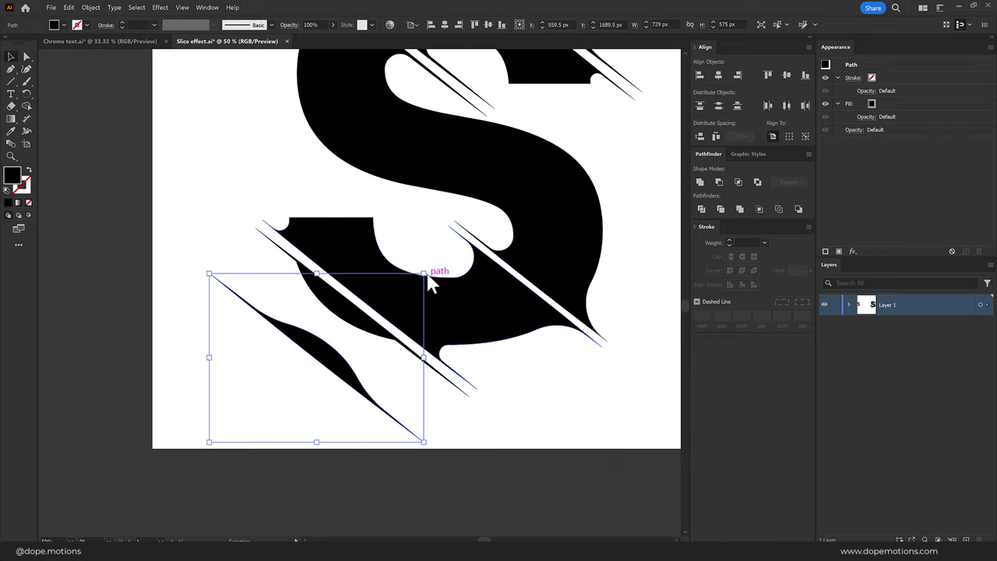
pyautogui.moveTo(434, 279)
pyautogui.mouseDown()
pyautogui.moveTo(304, 392)
pyautogui.moveTo(329, 313)
pyautogui.mouseUp()
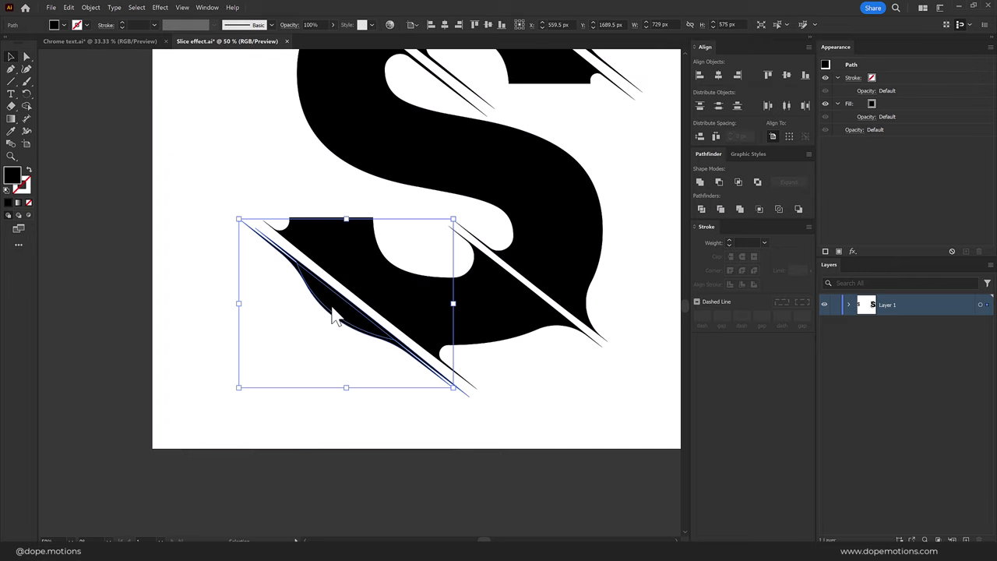
# Fill the piece red (ff2929), nudge it into place, and bring it in front of the black piece.
pyautogui.doubleClick(17, 176)
pyautogui.write('ff2929')
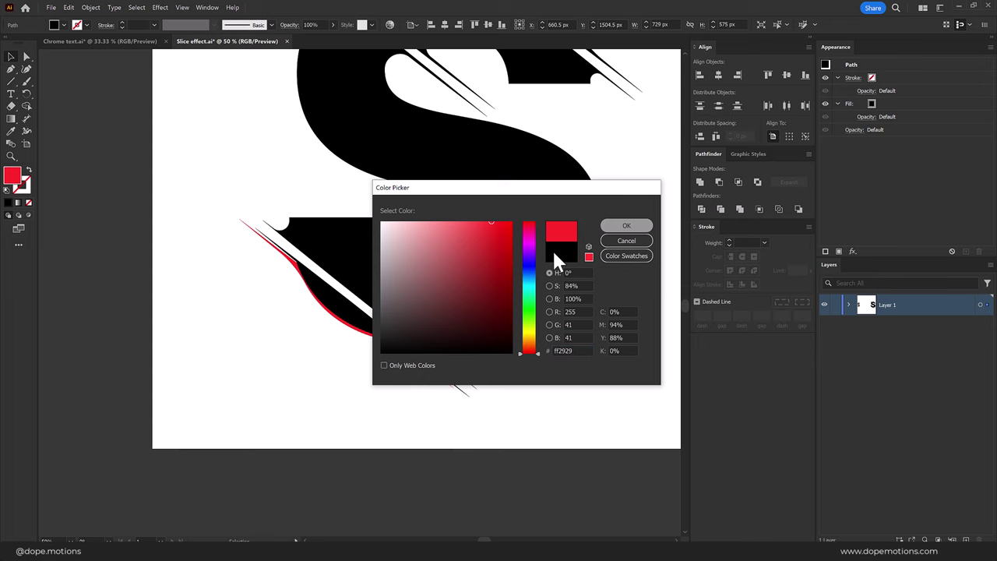
pyautogui.press('Return')
pyautogui.scroll(2, 330, 342)
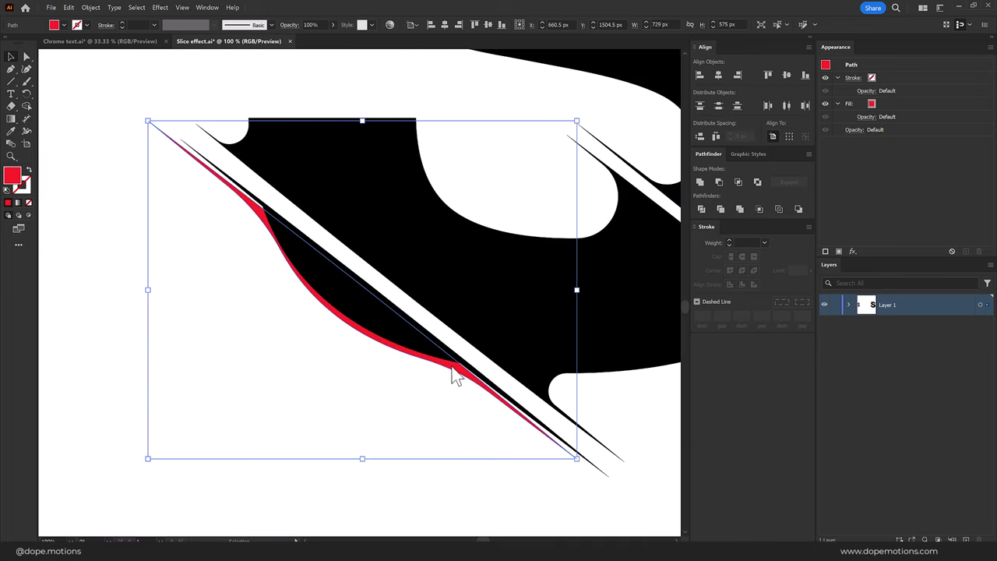
pyautogui.moveTo(452, 370); pyautogui.dragTo(455, 365)
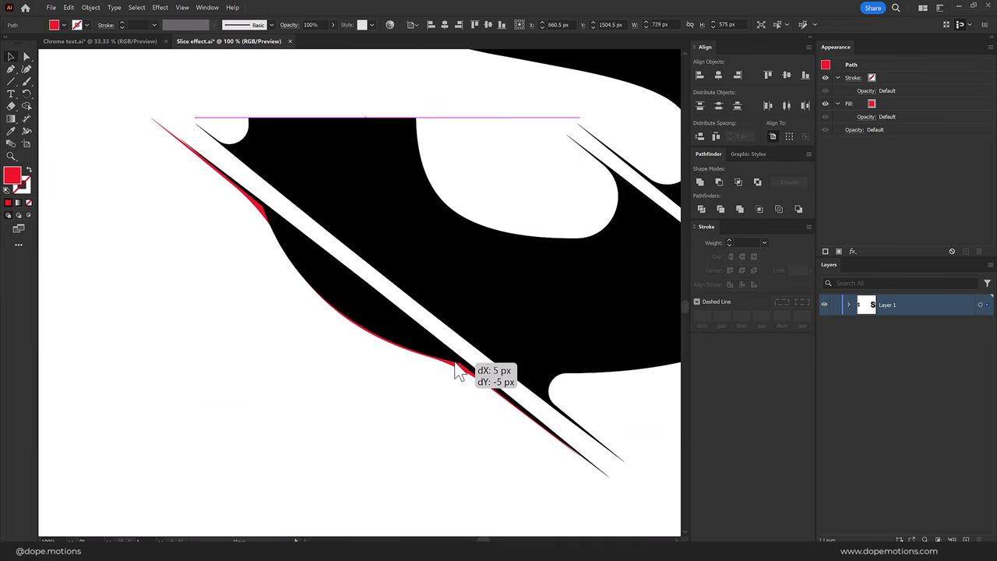
pyautogui.click(374, 331)
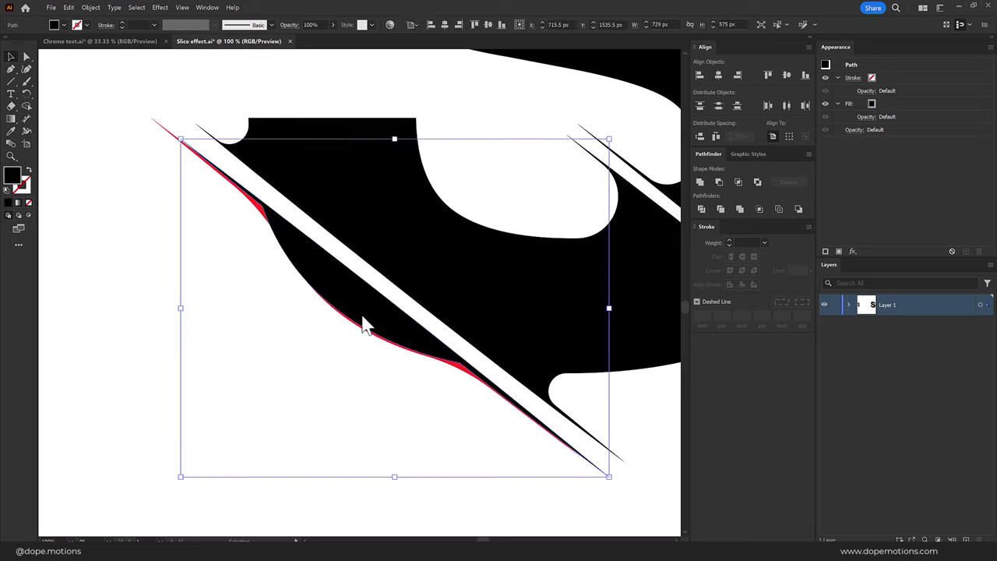
pyautogui.hotkey('ctrl', 'shift', '[')
# Give the slice piece the S's black fill with the Eyedropper and fit the artboard in view.
pyautogui.click(363, 327)
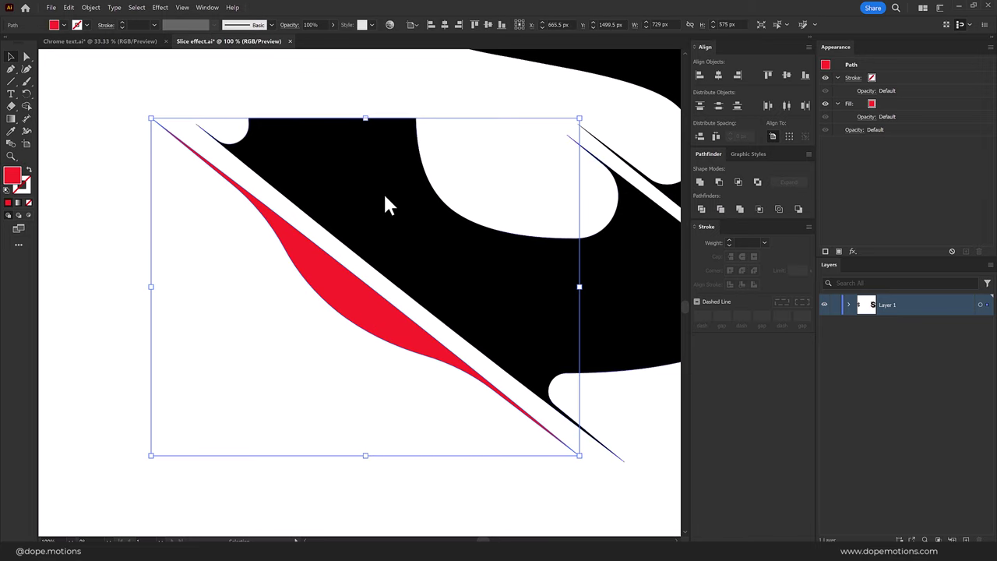
pyautogui.press('a')
pyautogui.press('d')
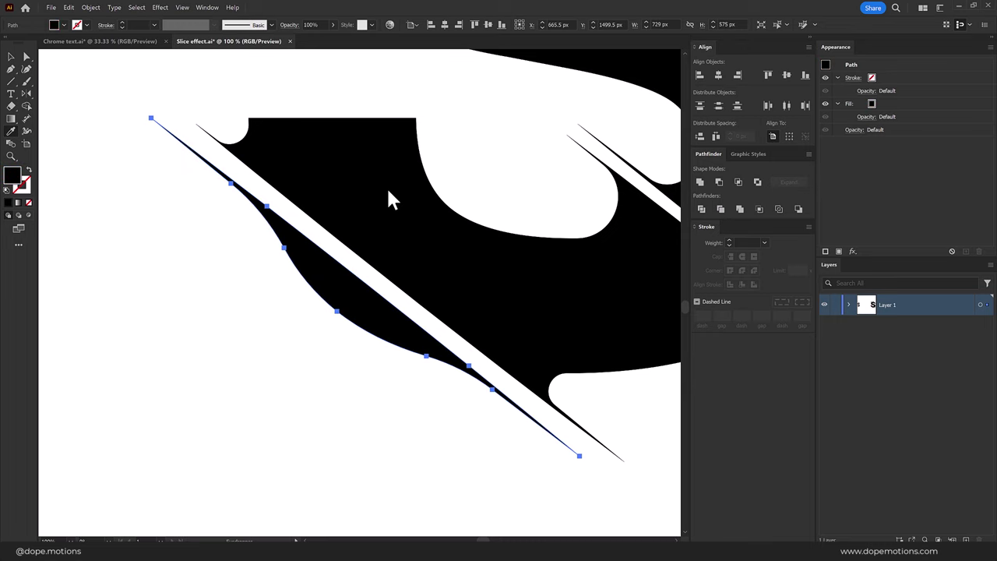
pyautogui.press('v')
pyautogui.click(301, 338)
pyautogui.hotkey('ctrl', '0')
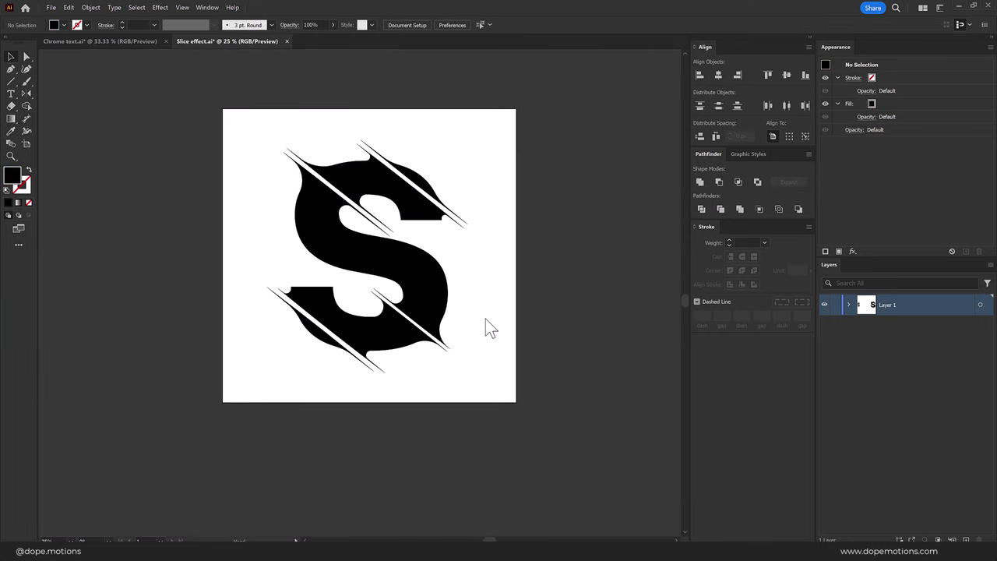
pyautogui.scroll(2, 487, 321)
pyautogui.scroll(2, 401, 261)
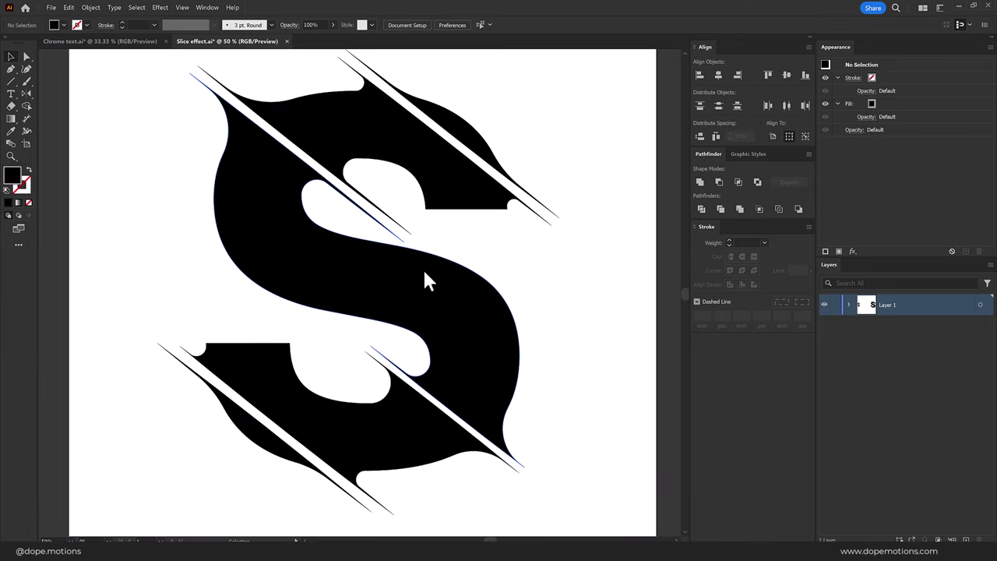
pyautogui.scroll(-2, 445, 260)
pyautogui.scroll(1, 506, 277)
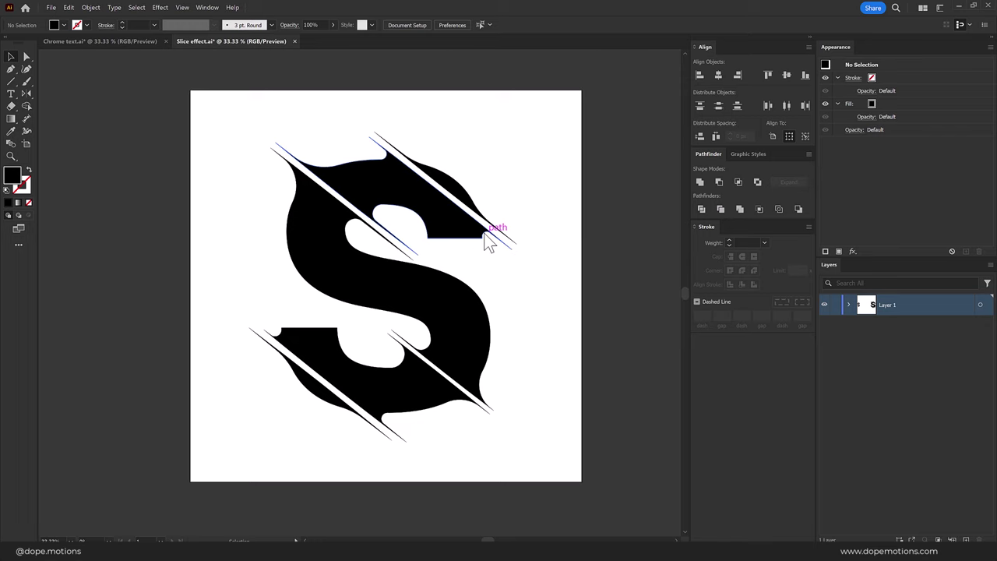
pyautogui.scroll(1, 429, 216)
pyautogui.scroll(1, 429, 217)
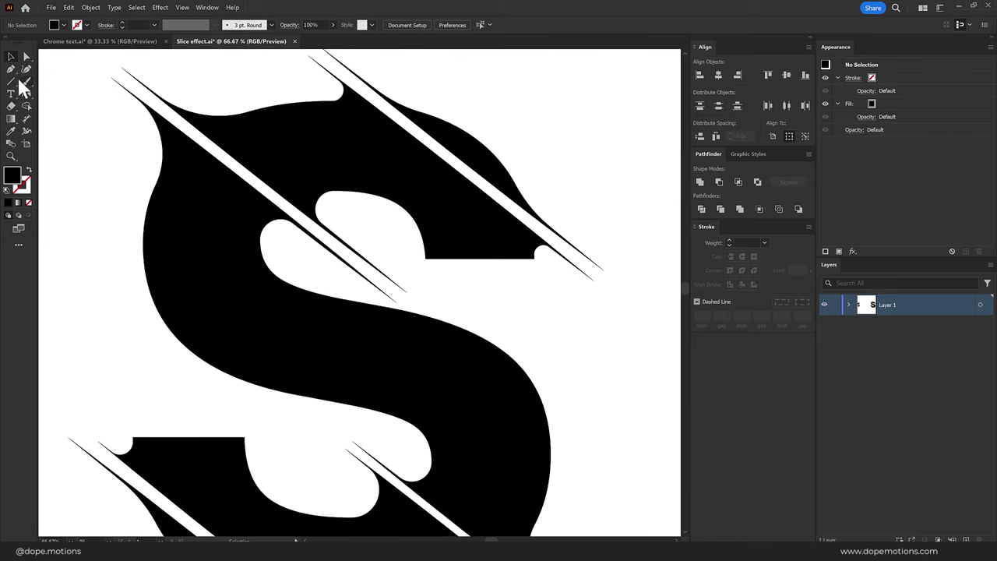
pyautogui.click(17, 80)
pyautogui.scroll(2, 281, 145)
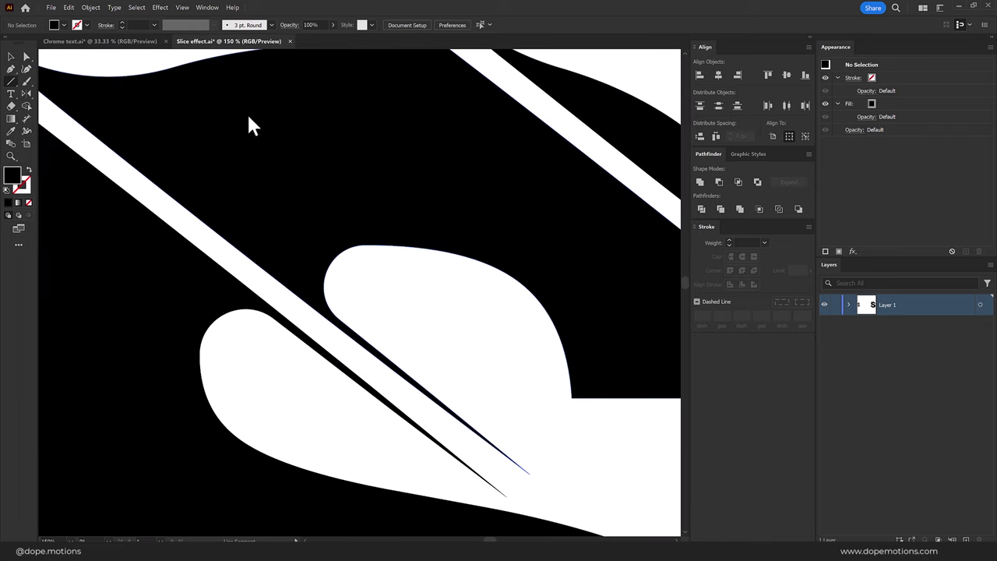
# Draw a short diagonal line on the S with an 8 pt white stroke tapered at both ends.
pyautogui.moveTo(247, 116)
pyautogui.mouseDown()
pyautogui.moveTo(308, 201)
pyautogui.moveTo(338, 191)
pyautogui.mouseUp()
pyautogui.click(121, 22)
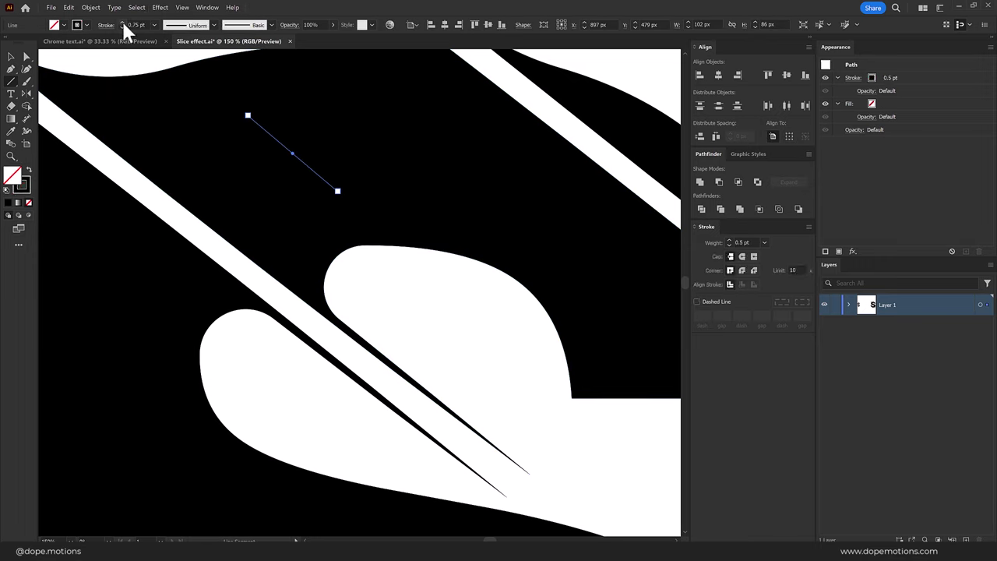
pyautogui.click(121, 21)
pyautogui.click(121, 22)
pyautogui.click(121, 21)
pyautogui.click(121, 21)
pyautogui.click(123, 21)
pyautogui.click(87, 25)
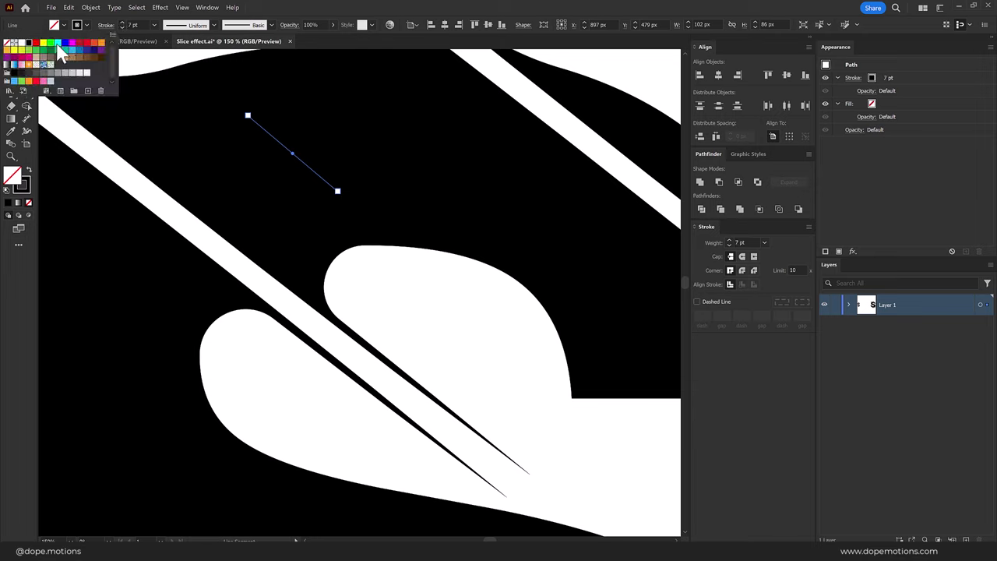
pyautogui.click(88, 74)
pyautogui.click(195, 25)
pyautogui.click(187, 66)
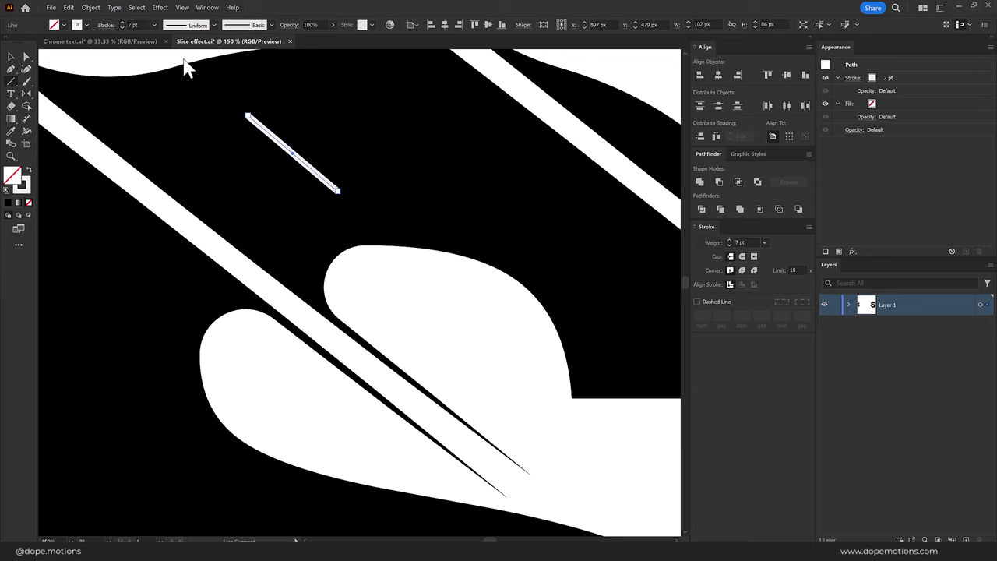
pyautogui.click(122, 22)
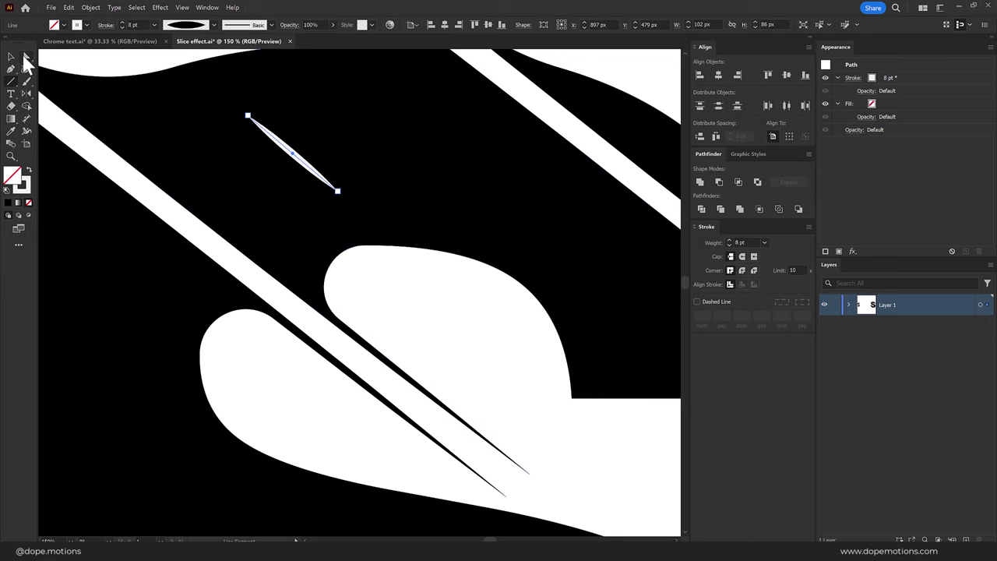
# Position the tapered white slit across the S and lengthen it along its direction.
pyautogui.click(26, 57)
pyautogui.moveTo(340, 189); pyautogui.dragTo(386, 160)
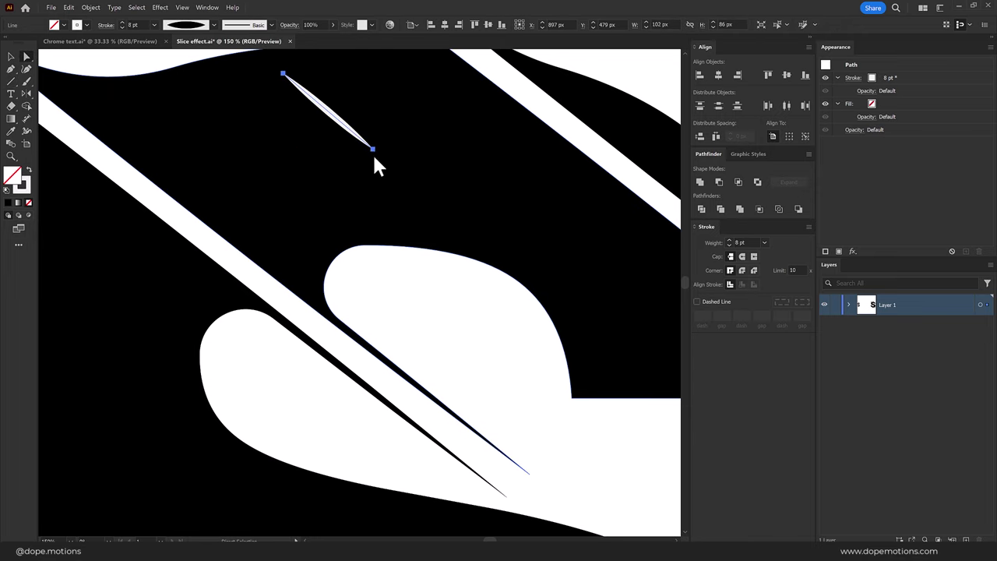
pyautogui.press('v')
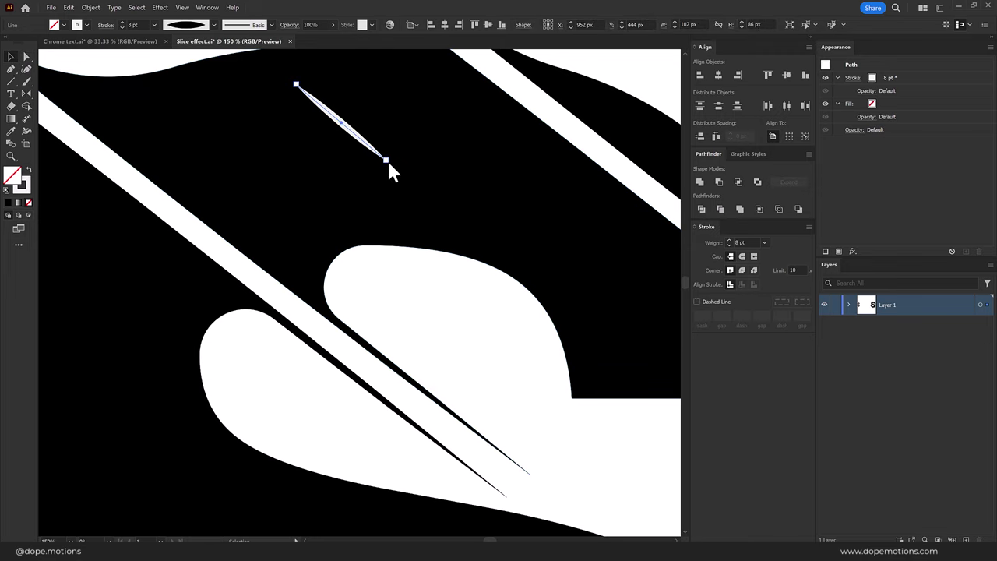
pyautogui.moveTo(387, 159)
pyautogui.mouseDown()
pyautogui.moveTo(421, 218)
pyautogui.moveTo(407, 179)
pyautogui.moveTo(351, 176)
pyautogui.moveTo(573, 243)
pyautogui.mouseUp()
pyautogui.click(420, 271)
pyautogui.hotkey('ctrl', '-')
pyautogui.hotkey('ctrl', '-')
pyautogui.scroll(3, 418, 206)
pyautogui.hscroll(3, 374, 252)
pyautogui.scroll(-1, 374, 252)
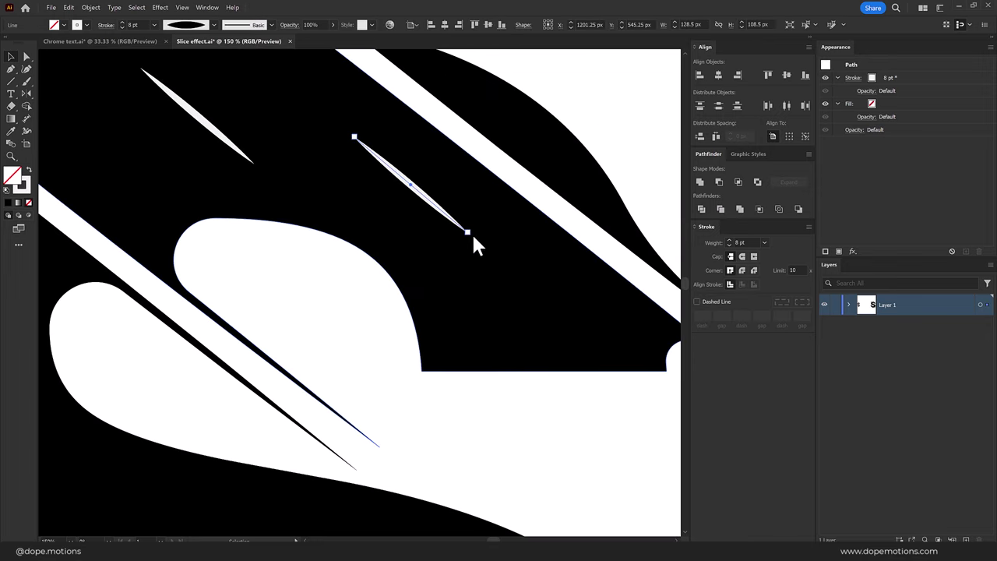
pyautogui.moveTo(468, 231)
pyautogui.mouseDown()
pyautogui.moveTo(551, 308)
pyautogui.moveTo(549, 294)
pyautogui.mouseUp()
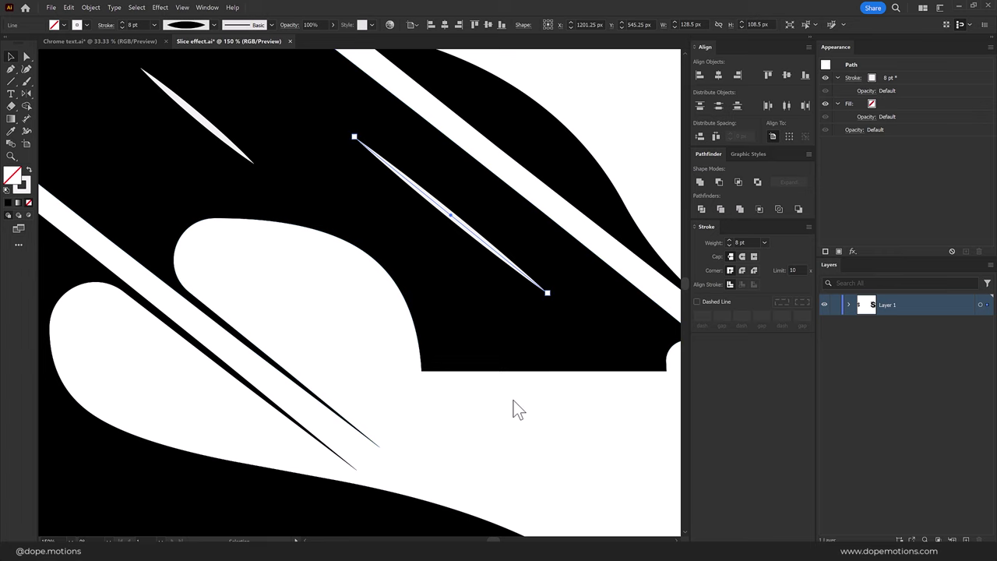
pyautogui.click(515, 408)
# Place copies of the white slit at the lower-left, lower-right and bottom of the S.
pyautogui.keyDown('alt'); pyautogui.scroll(-1, 494, 263); pyautogui.keyUp('alt')
pyautogui.keyDown('alt'); pyautogui.scroll(-1, 484, 311); pyautogui.keyUp('alt')
pyautogui.scroll(-1, 478, 333)
pyautogui.hscroll(-1, 479, 333)
pyautogui.click(490, 202)
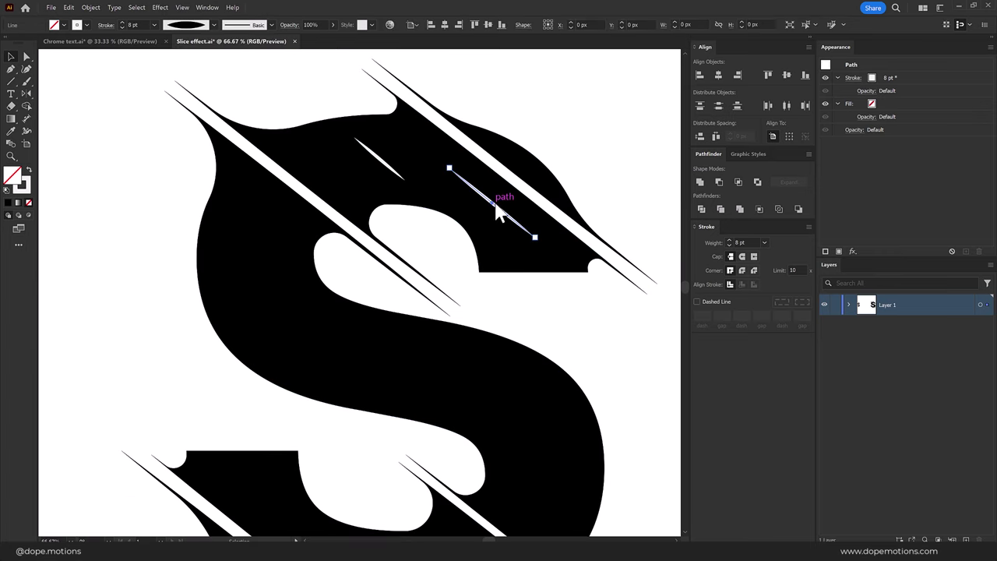
pyautogui.moveTo(499, 218)
pyautogui.keyDown('alt'); pyautogui.mouseDown()
pyautogui.moveTo(281, 300)
pyautogui.moveTo(421, 394)
pyautogui.mouseUp(); pyautogui.keyUp('alt')
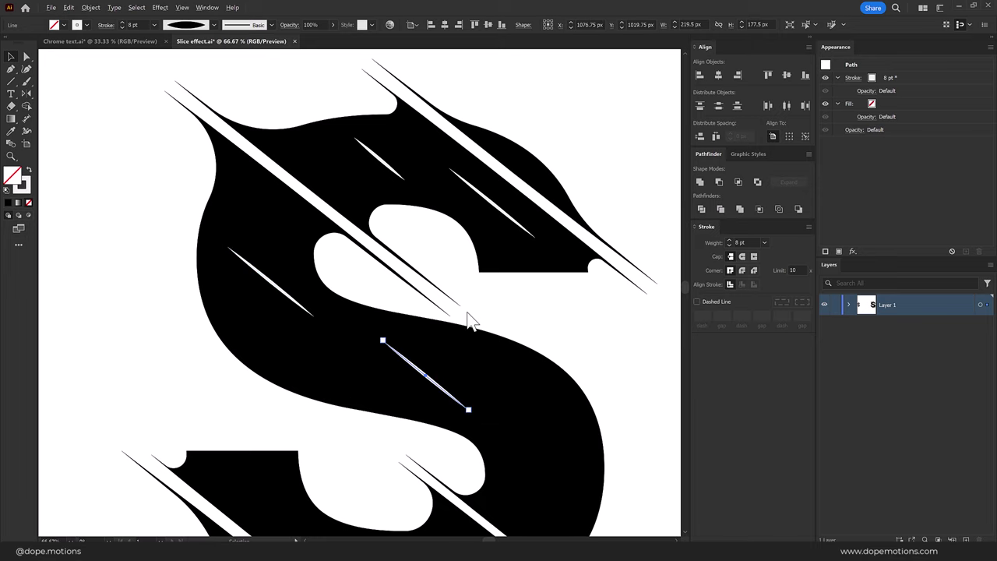
pyautogui.scroll(1, 471, 324)
pyautogui.scroll(1, 476, 334)
pyautogui.scroll(-2, 534, 340)
pyautogui.scroll(-2, 501, 251)
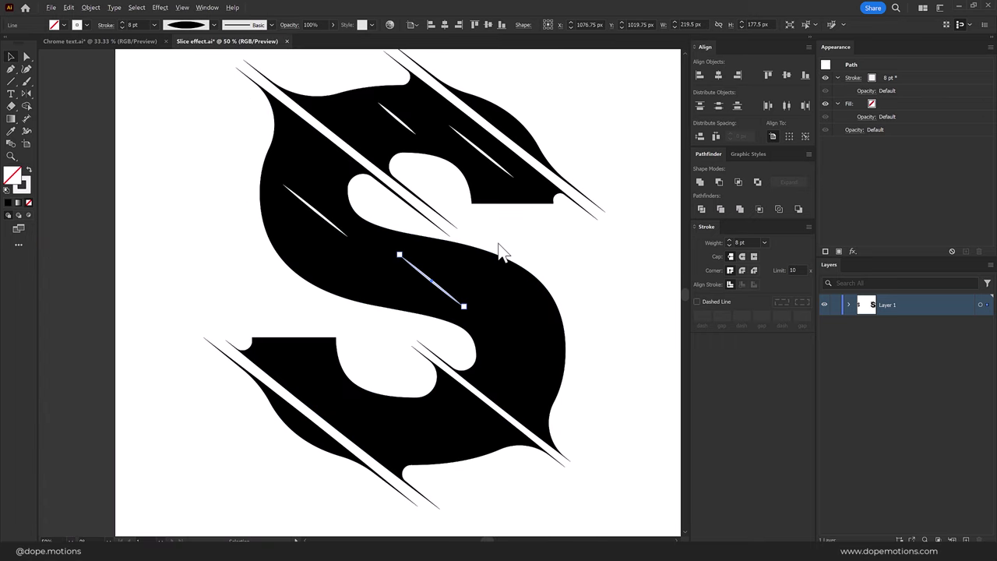
pyautogui.scroll(1, 452, 267)
pyautogui.moveTo(433, 309)
pyautogui.keyDown('alt'); pyautogui.mouseDown()
pyautogui.moveTo(561, 370)
pyautogui.moveTo(540, 357)
pyautogui.mouseUp(); pyautogui.keyUp('alt')
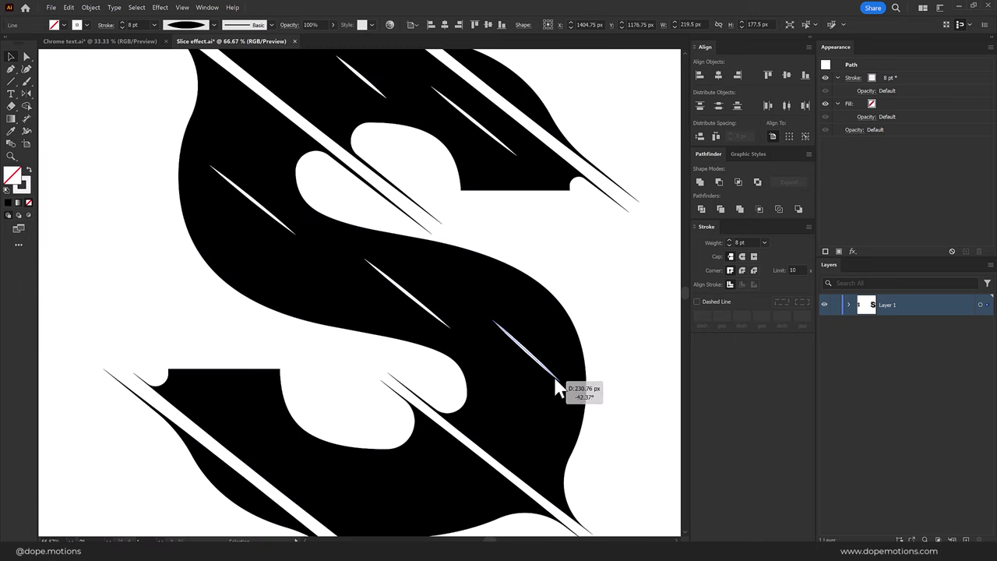
pyautogui.scroll(-2, 382, 183)
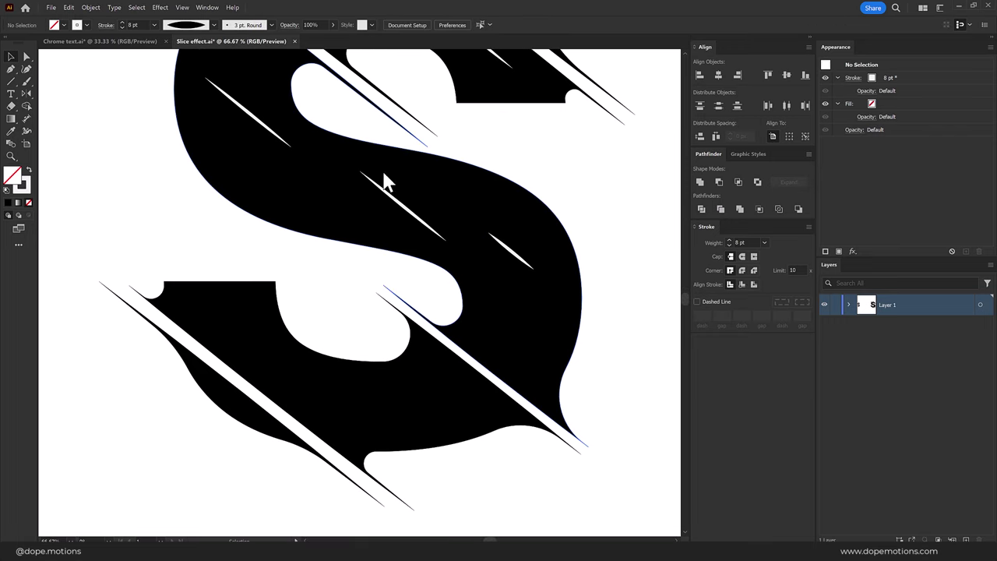
pyautogui.moveTo(407, 207)
pyautogui.keyDown('alt'); pyautogui.mouseDown()
pyautogui.moveTo(306, 392)
pyautogui.moveTo(361, 436)
pyautogui.mouseUp(); pyautogui.keyUp('alt')
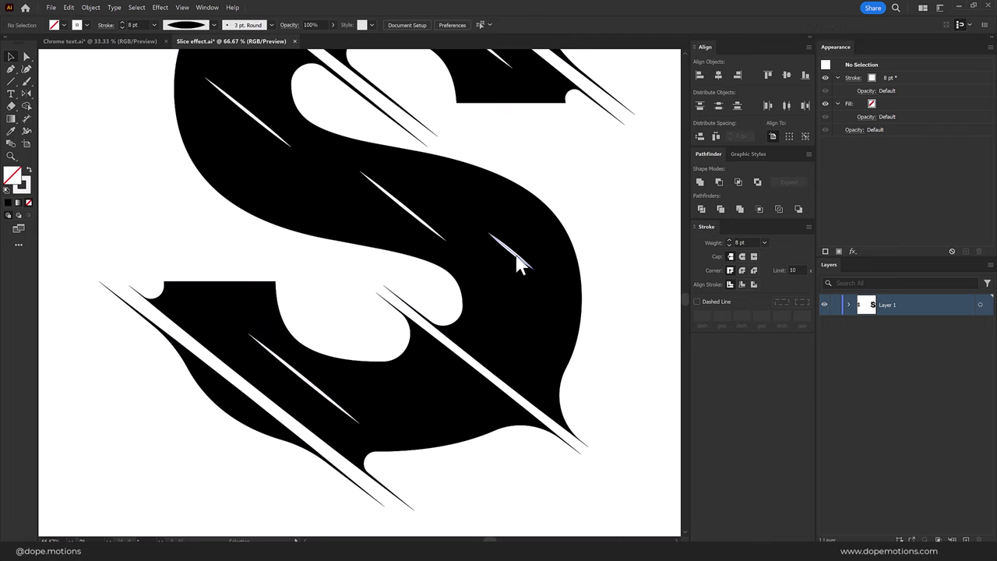
pyautogui.moveTo(517, 261); pyautogui.dragTo(435, 399)
# Fit the artboard in view and select the whole S artwork.
pyautogui.hotkey('ctrl', 'shift', 'a')
pyautogui.hotkey('ctrl', '0')
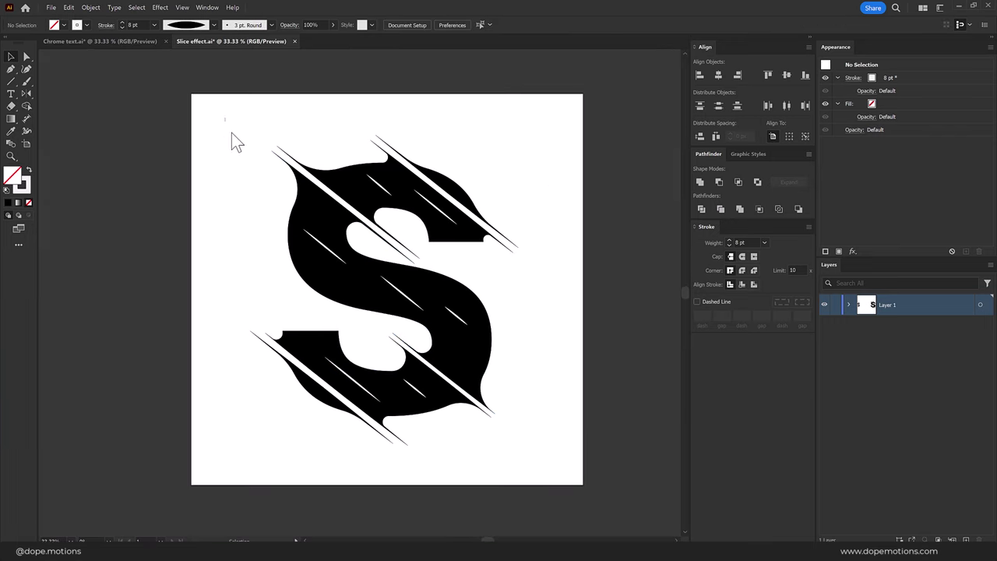
pyautogui.moveTo(224, 117); pyautogui.dragTo(588, 485)
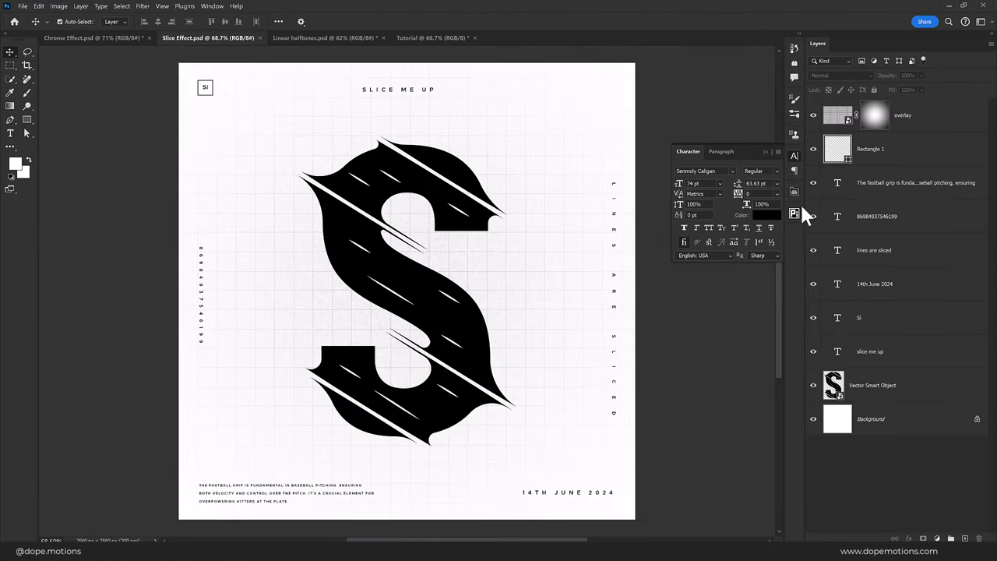
# Hide the old S layer, paste the updated S as a smart object, and scale it to about 28%.
pyautogui.click(818, 385)
pyautogui.click(814, 385)
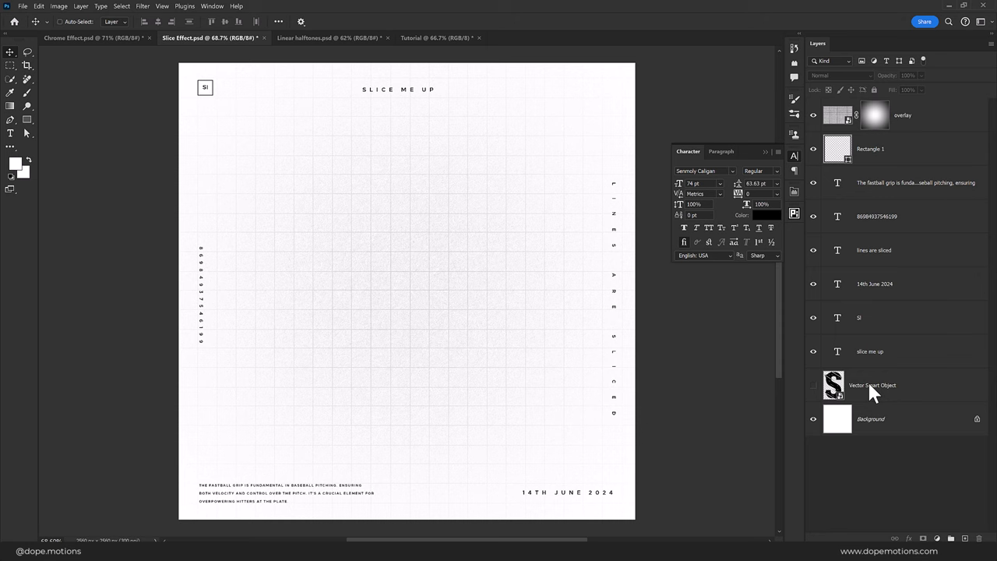
pyautogui.hotkey('ctrl', 'v')
pyautogui.click(548, 156)
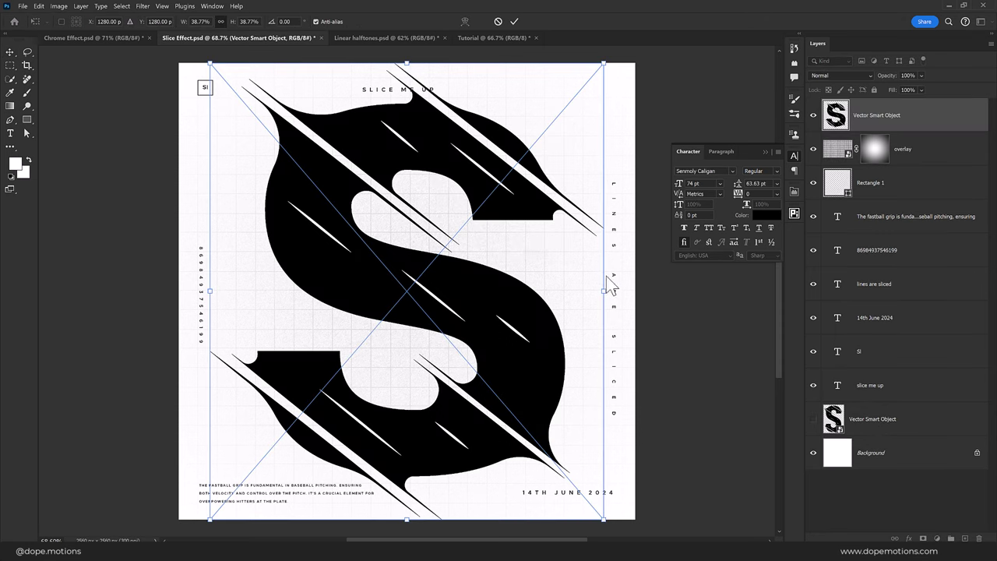
pyautogui.moveTo(606, 296); pyautogui.dragTo(551, 295)
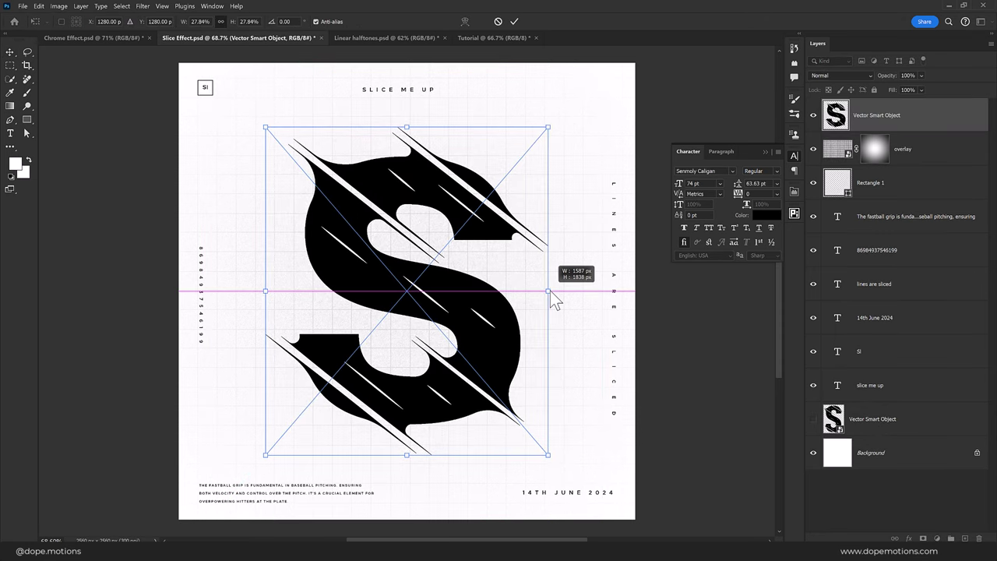
pyautogui.press('Return')
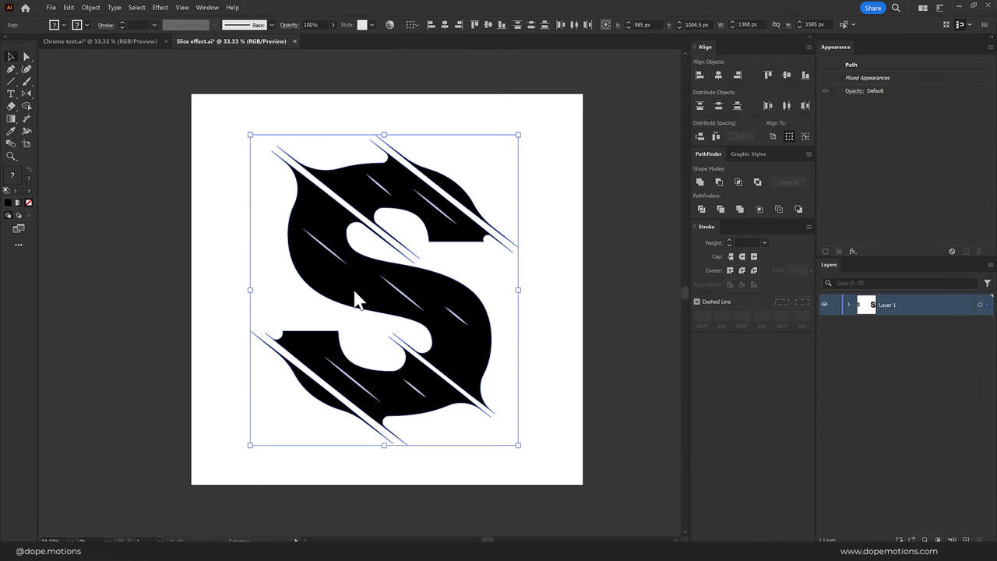
pyautogui.click(356, 83)
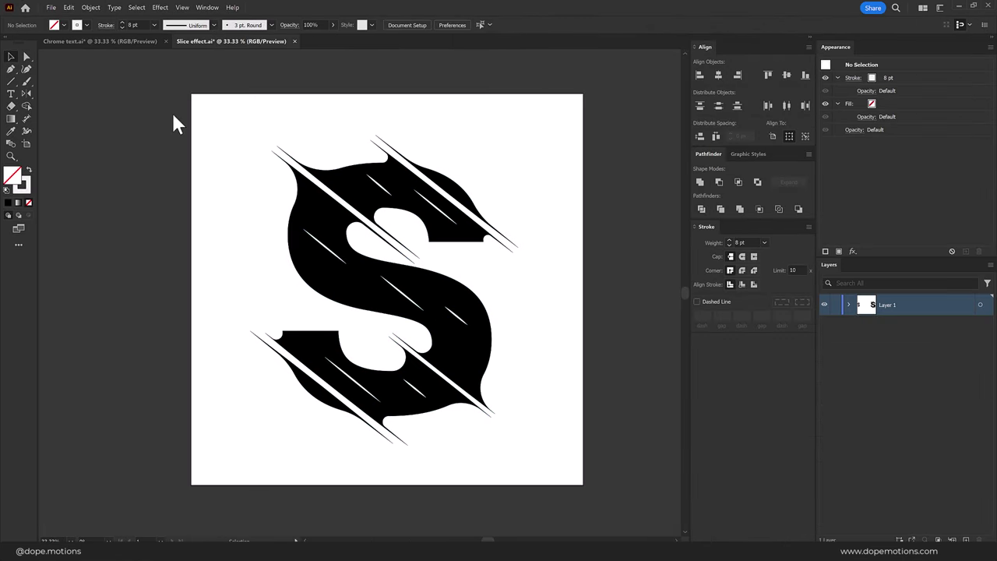
# Create a new 2000 × 2000 px Illustrator document named 'Halftone'.
pyautogui.hotkey('ctrl', '-')
pyautogui.click(479, 356)
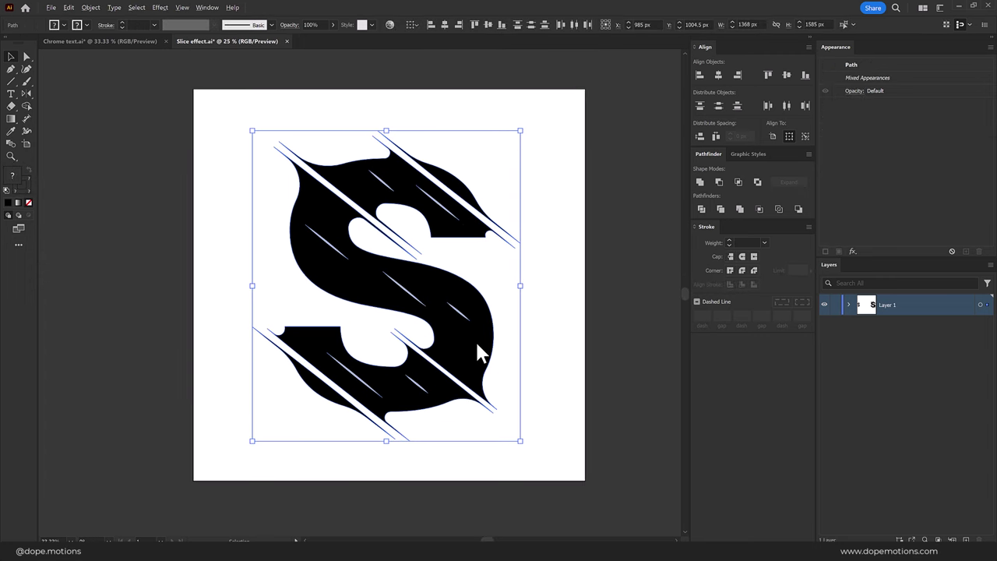
pyautogui.click(581, 325)
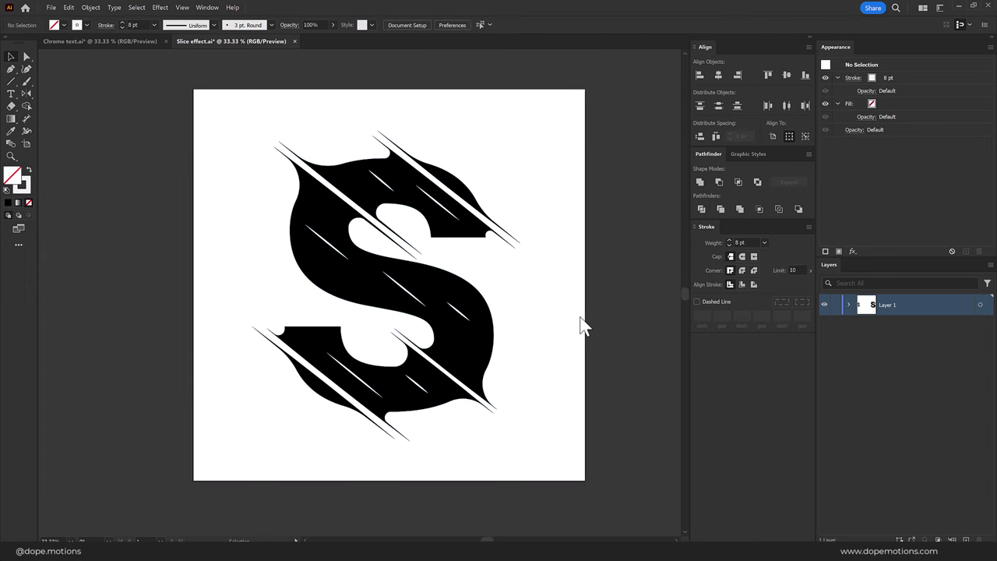
pyautogui.click(48, 7)
pyautogui.click(60, 17)
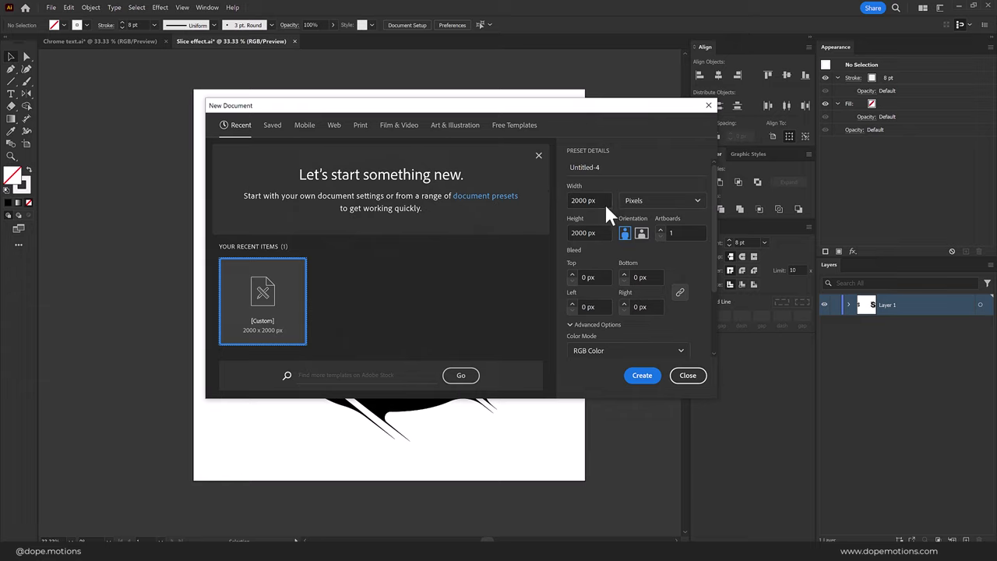
pyautogui.click(609, 166)
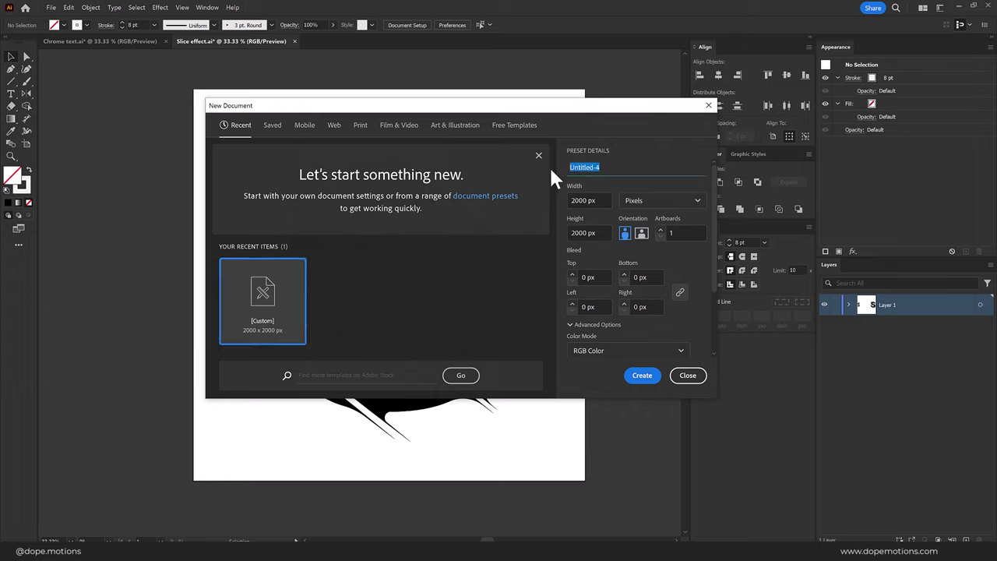
pyautogui.write('Halftone')
pyautogui.press('Return')
# Draw a horizontal line across the top of the artboard with an 8 pt stroke.
pyautogui.scroll(-1, 375, 218)
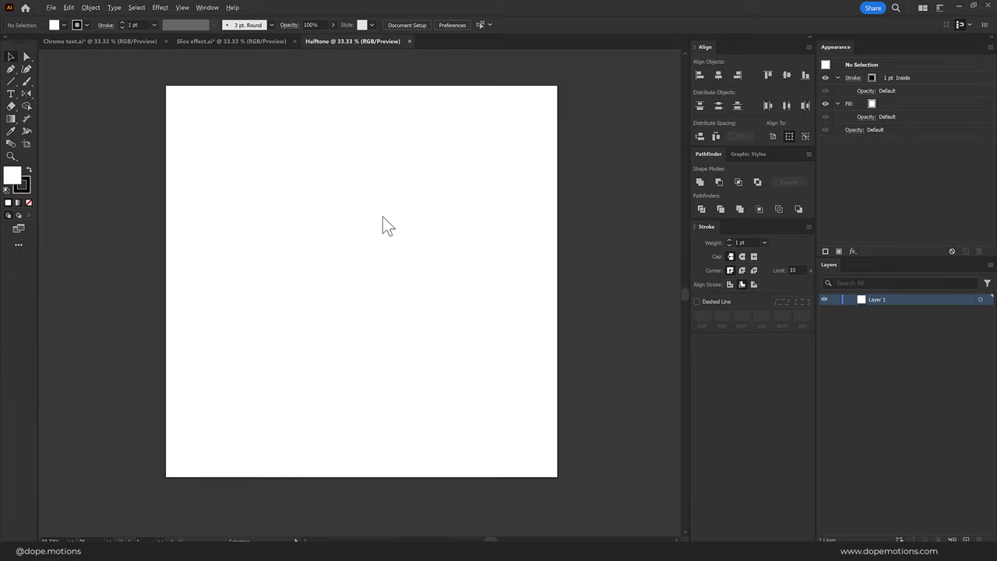
pyautogui.click(14, 81)
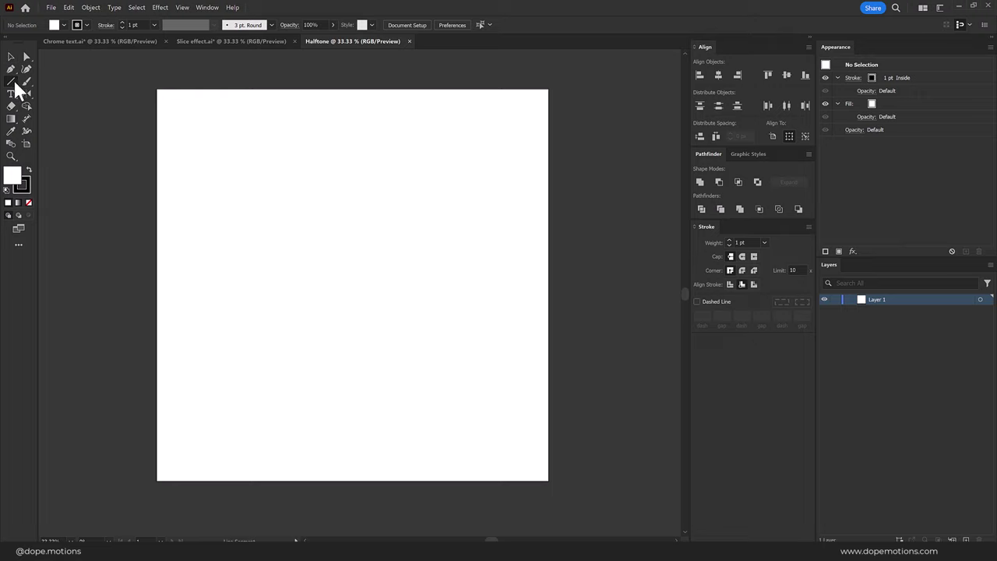
pyautogui.moveTo(150, 97); pyautogui.dragTo(560, 111)
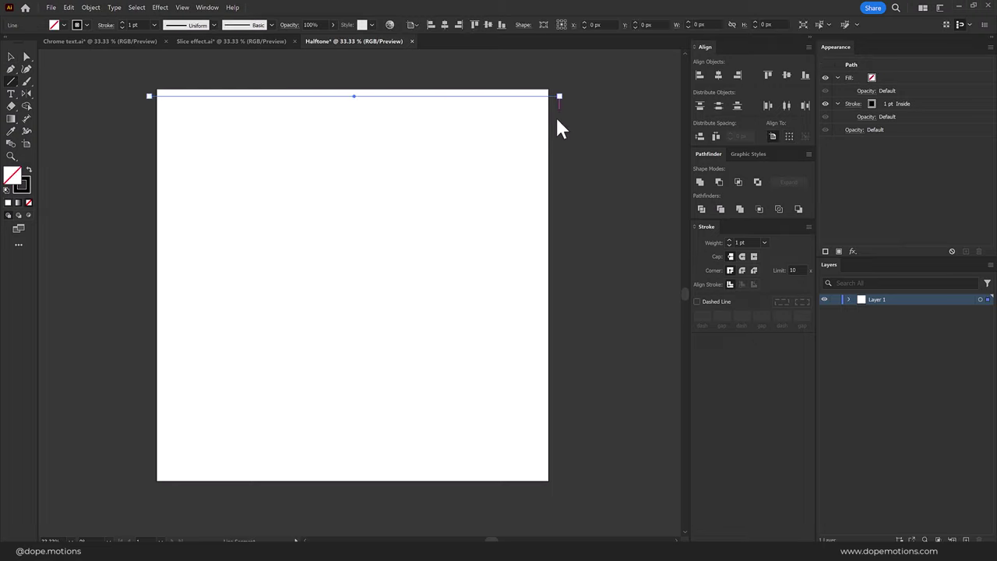
pyautogui.click(121, 22)
pyautogui.click(122, 21)
pyautogui.click(122, 22)
pyautogui.click(122, 21)
pyautogui.click(121, 22)
pyautogui.click(121, 22)
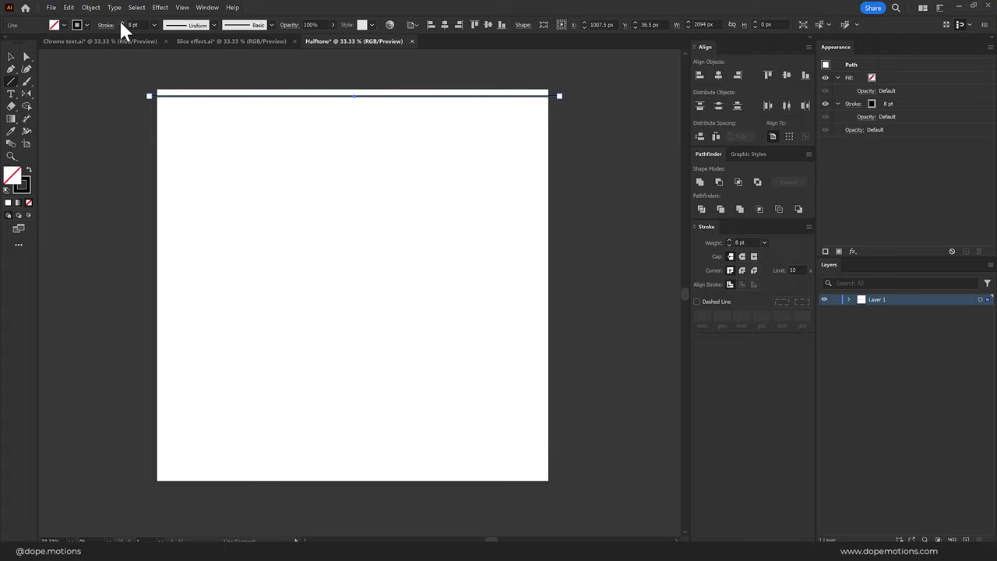
pyautogui.click(11, 57)
pyautogui.click(70, 97)
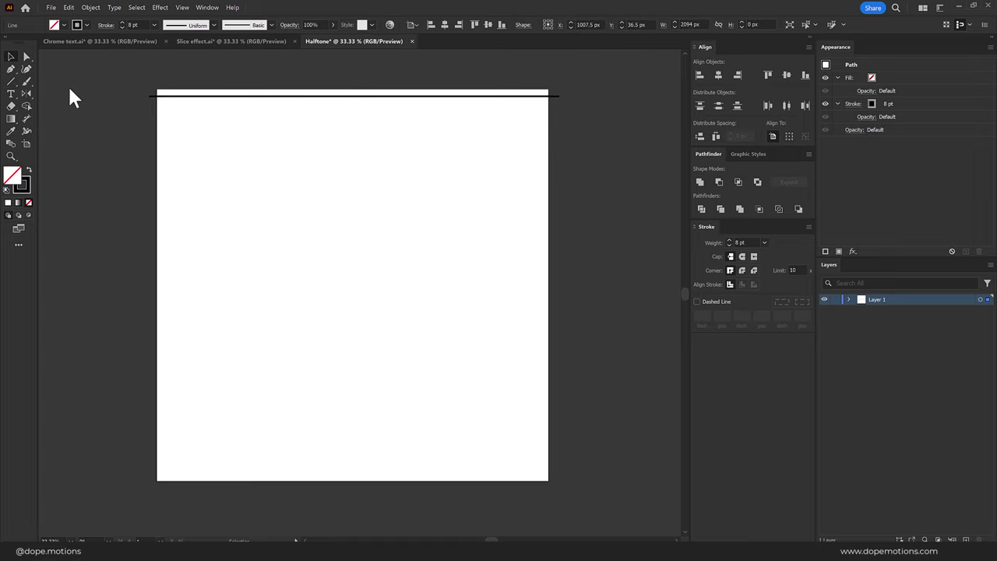
# Copy the line just below and repeat with Ctrl+D to stack evenly spaced lines down the artboard.
pyautogui.moveTo(129, 91); pyautogui.dragTo(202, 103)
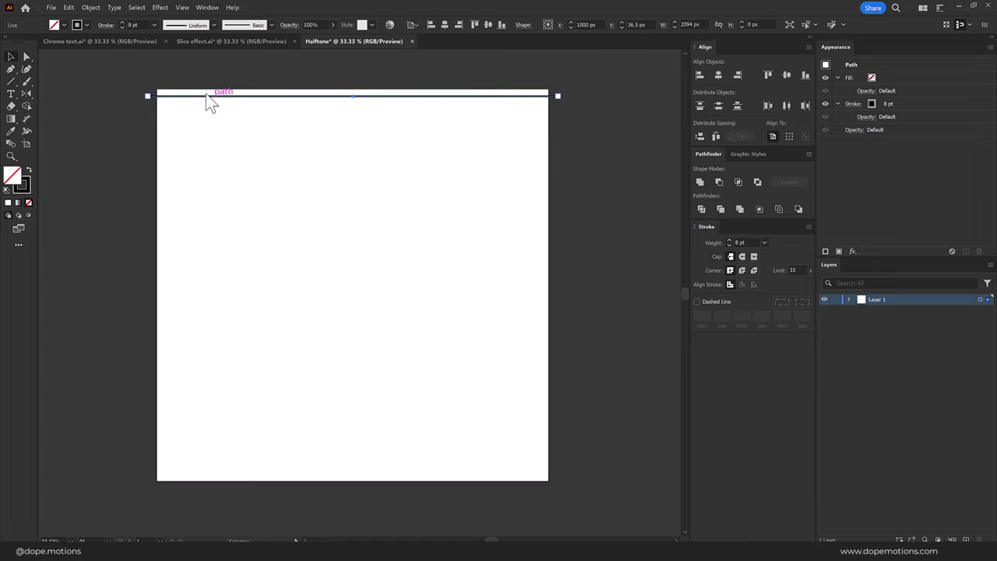
pyautogui.scroll(1, 114, 88)
pyautogui.scroll(2, 114, 88)
pyautogui.moveTo(272, 112); pyautogui.dragTo(275, 129)
pyautogui.scroll(-3, 187, 170)
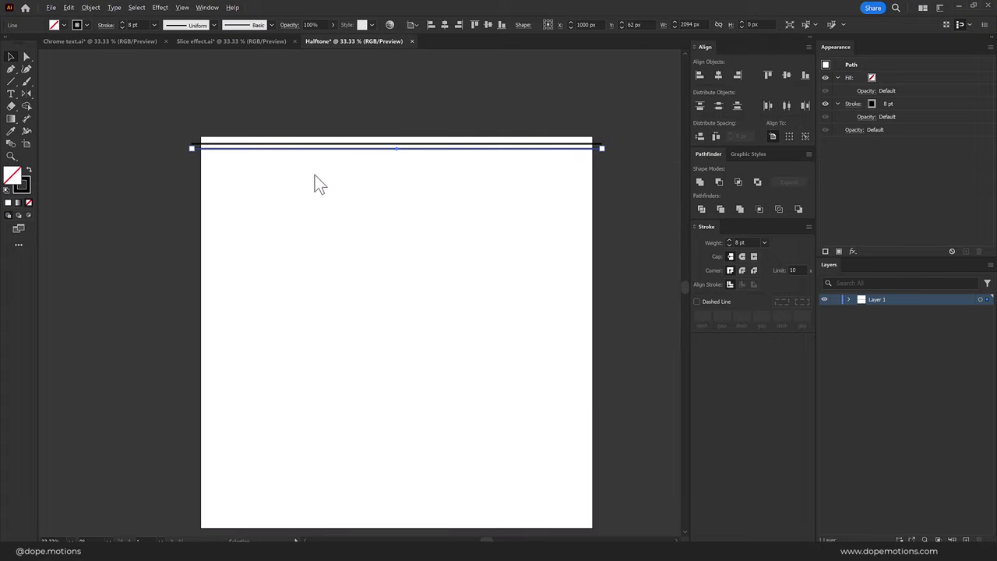
pyautogui.hotkey('ctrl', 'd')
pyautogui.hotkey('ctrl', 'd')
pyautogui.hotkey('ctrl', 'd')
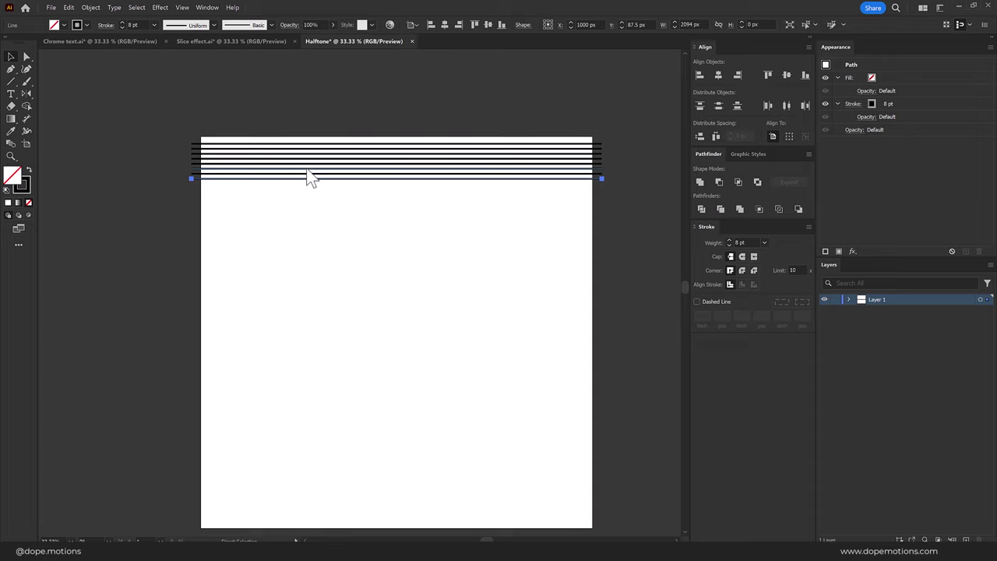
pyautogui.hotkey('ctrl', 'd')
pyautogui.hotkey('ctrl', 'd')
pyautogui.hotkey('ctrl', 'd')
pyautogui.hotkey('ctrl', 'd')
pyautogui.hotkey('ctrl', 'd')
pyautogui.hotkey('ctrl', 'd')
pyautogui.hotkey('ctrl', 'd')
pyautogui.hotkey('ctrl', 'd')
pyautogui.hotkey('ctrl', 'd')
pyautogui.hotkey('ctrl', 'd')
pyautogui.hotkey('ctrl', 'd')
pyautogui.hotkey('ctrl', 'd')
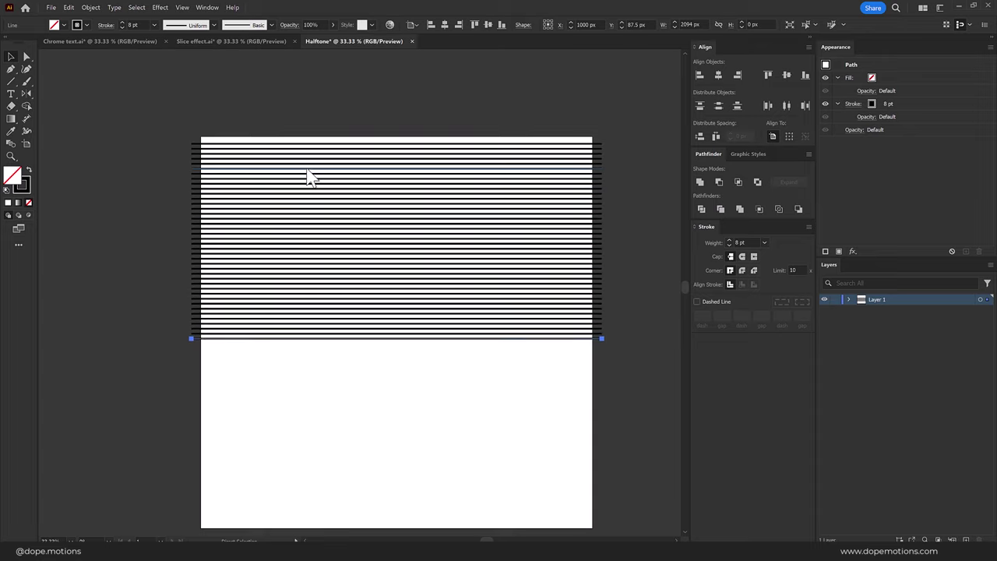
pyautogui.hotkey('ctrl', 'd')
pyautogui.hotkey('ctrl', 'd')
pyautogui.hotkey('ctrl', 'd')
pyautogui.hotkey('ctrl', 'd')
pyautogui.hotkey('ctrl', 'd')
pyautogui.hotkey('ctrl', 'd')
pyautogui.hotkey('ctrl', 'd')
pyautogui.hotkey('ctrl', 'd')
pyautogui.hotkey('ctrl', 'd')
pyautogui.hotkey('ctrl', 'd')
pyautogui.hotkey('ctrl', 'd')
pyautogui.hotkey('ctrl', 'd')
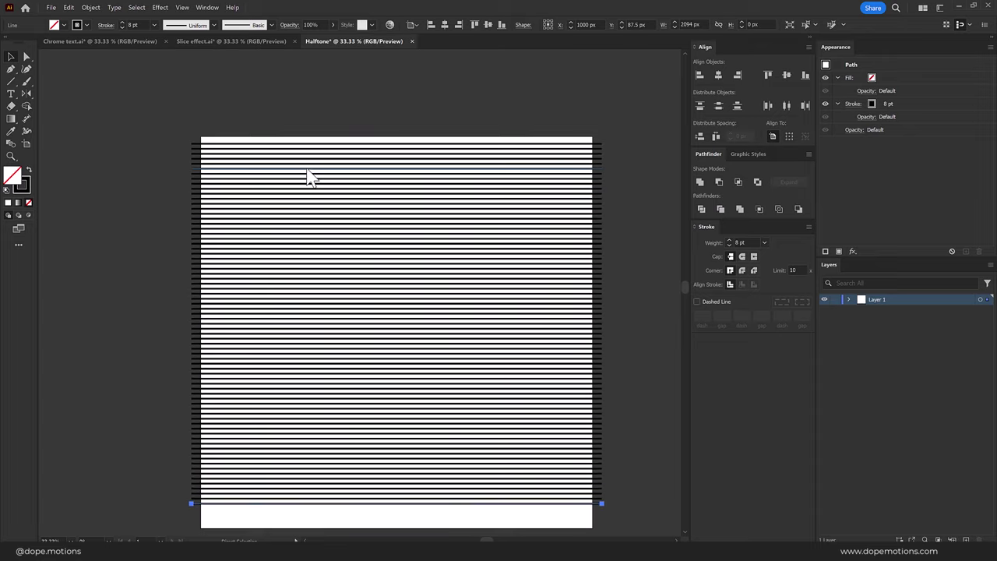
pyautogui.hotkey('ctrl', 'd')
pyautogui.hotkey('ctrl', 'd')
pyautogui.hotkey('ctrl', 'd')
# Widen all the stripes past both artboard sides, group them, and shift the group up slightly.
pyautogui.click(13, 60)
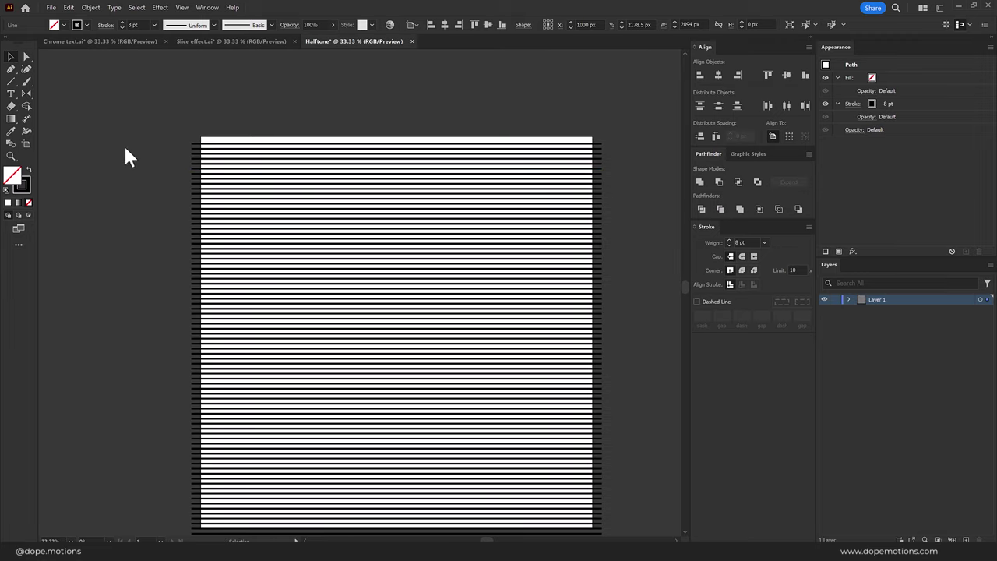
pyautogui.hotkey('ctrl', '-')
pyautogui.hotkey('ctrl', 'a')
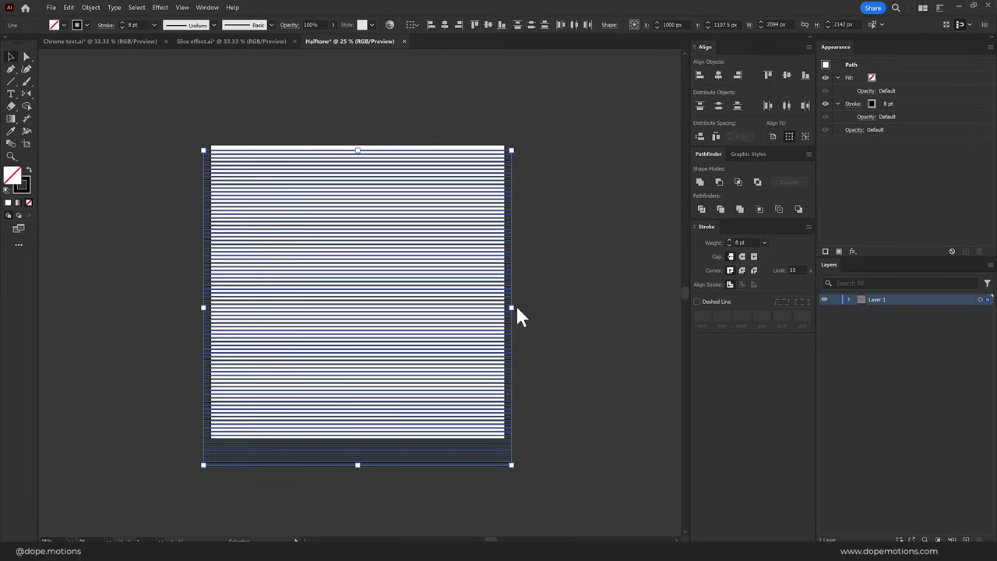
pyautogui.moveTo(512, 307); pyautogui.dragTo(546, 312)
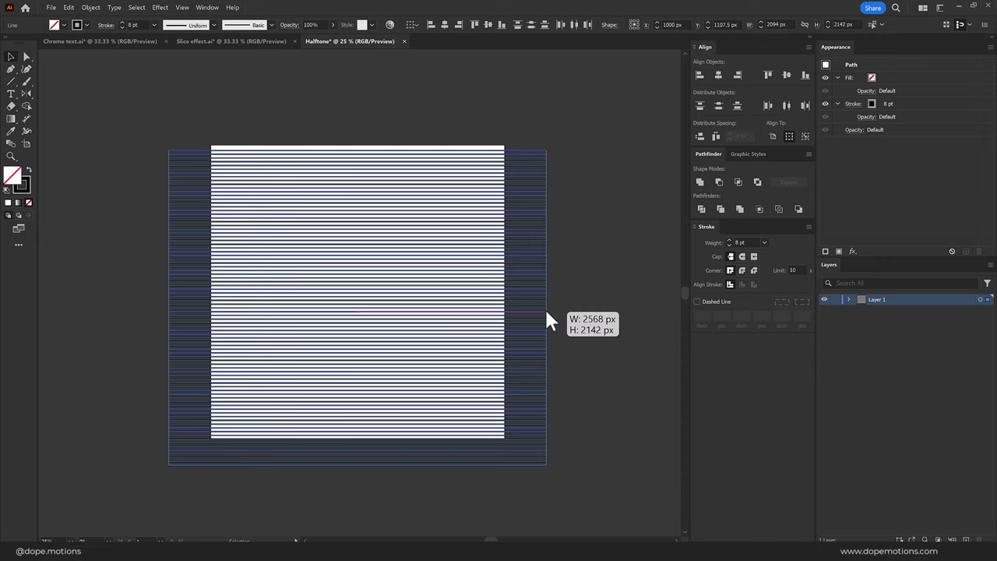
pyautogui.press('a')
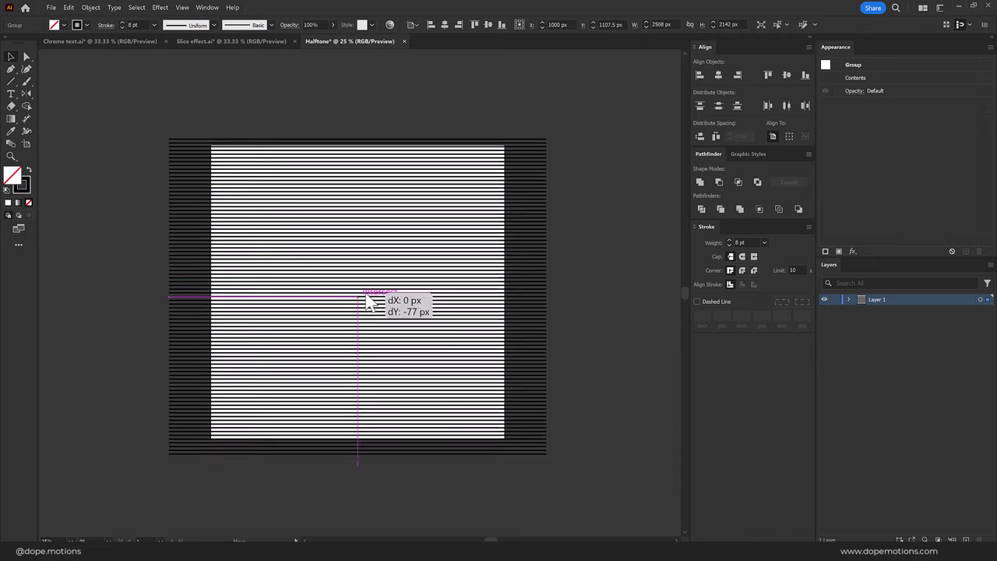
pyautogui.moveTo(415, 309); pyautogui.dragTo(367, 296)
pyautogui.press('v')
pyautogui.hotkey('ctrl', 'shift', 'a')
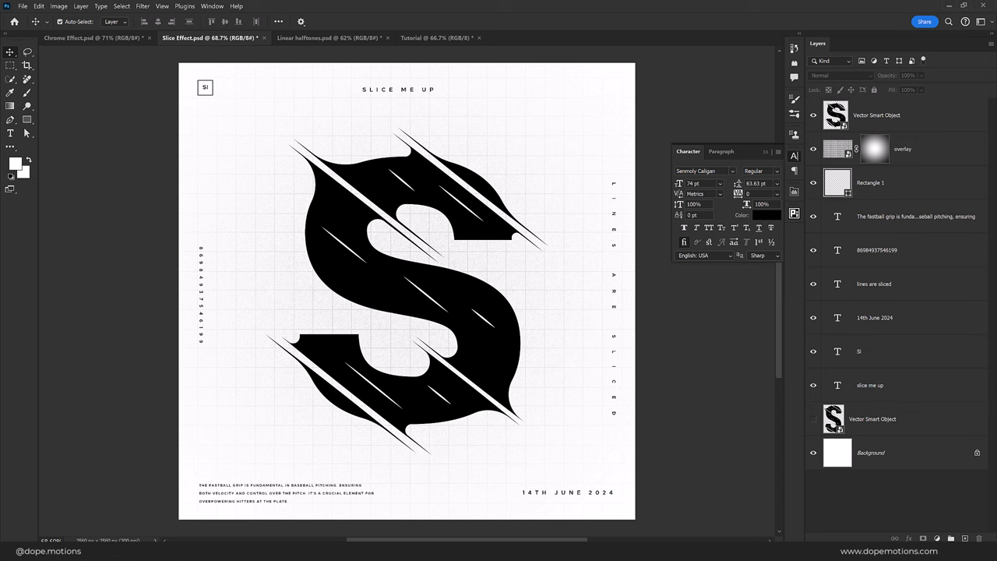
# Create a new 2560 × 2560 px, 300 ppi Photoshop document named 'Halftone'.
pyautogui.click(22, 6)
pyautogui.click(39, 17)
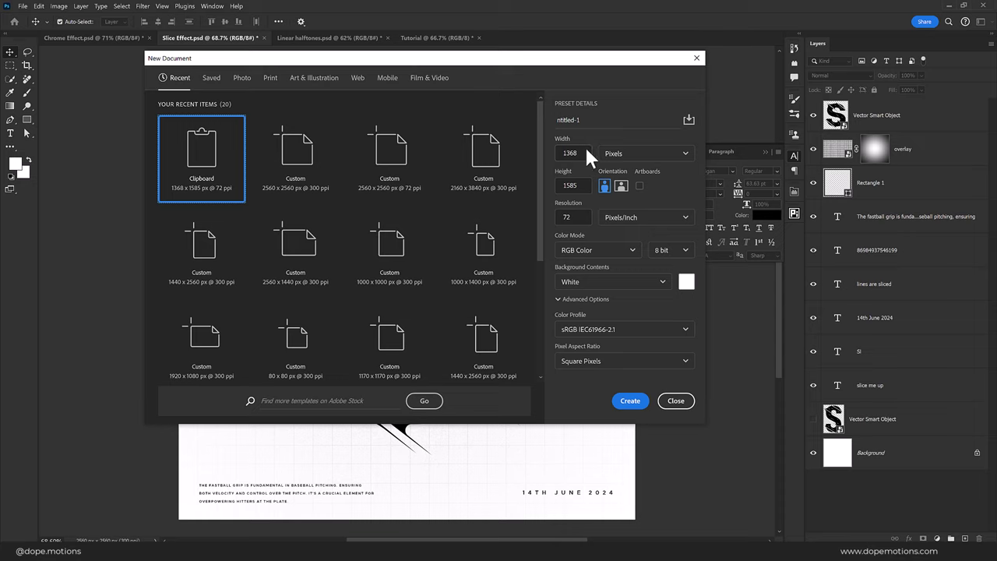
pyautogui.moveTo(582, 153)
pyautogui.mouseDown()
pyautogui.moveTo(553, 156)
pyautogui.moveTo(556, 185)
pyautogui.moveTo(537, 215)
pyautogui.mouseUp()
pyautogui.write('300')
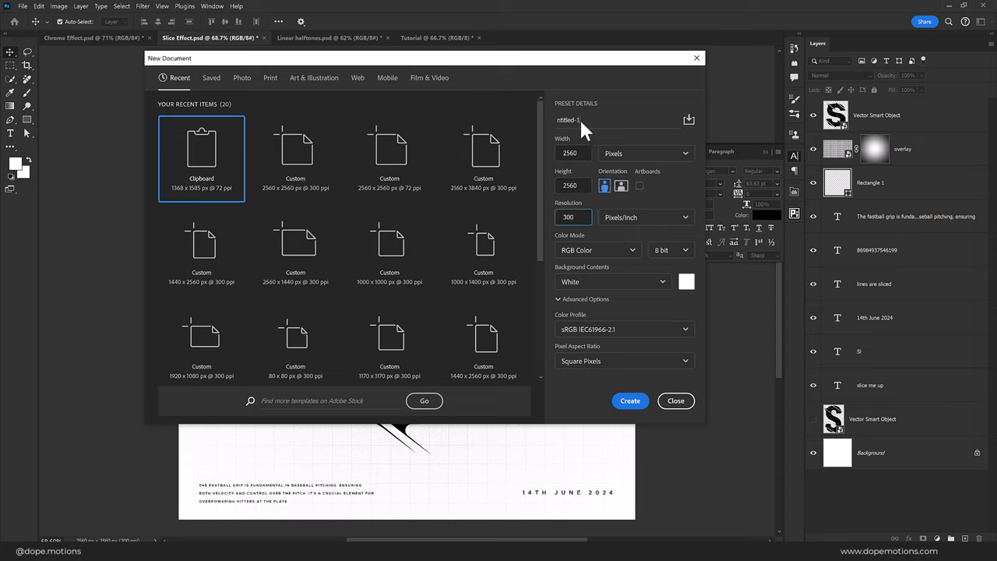
pyautogui.moveTo(581, 120); pyautogui.dragTo(555, 124)
pyautogui.press('Return')
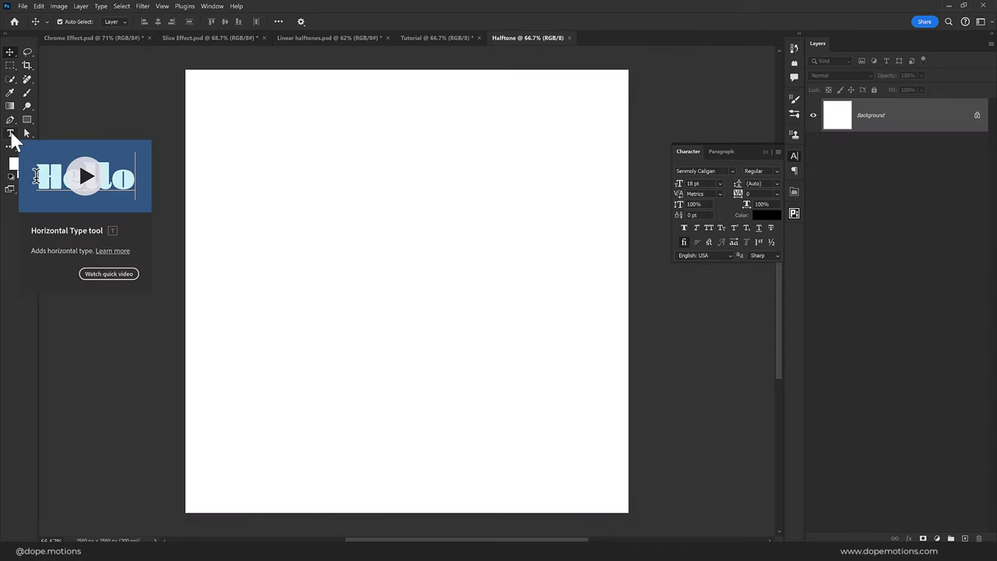
pyautogui.click(332, 39)
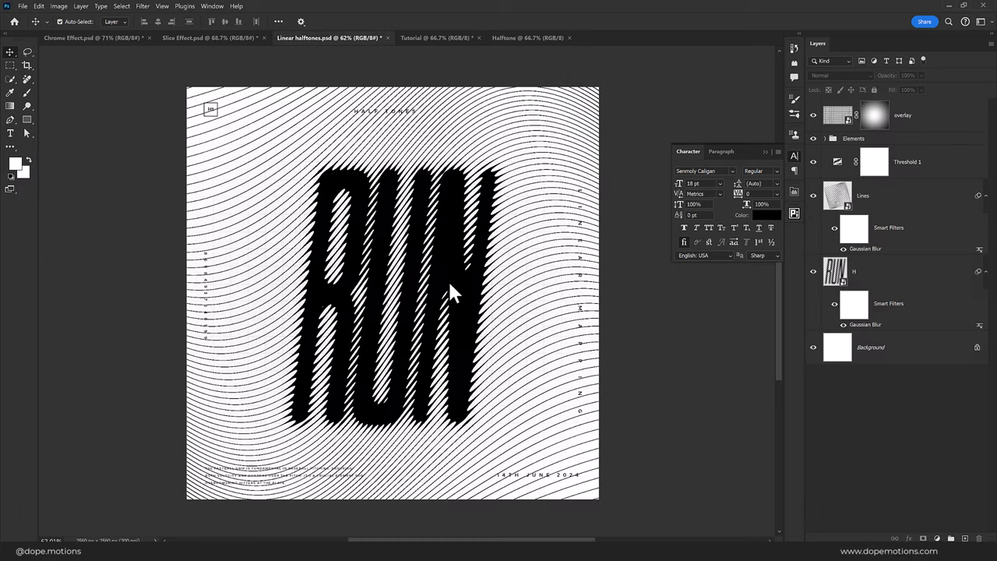
# Type 'run' on the Halftone canvas and set it in a Bold Italic font.
pyautogui.click(524, 39)
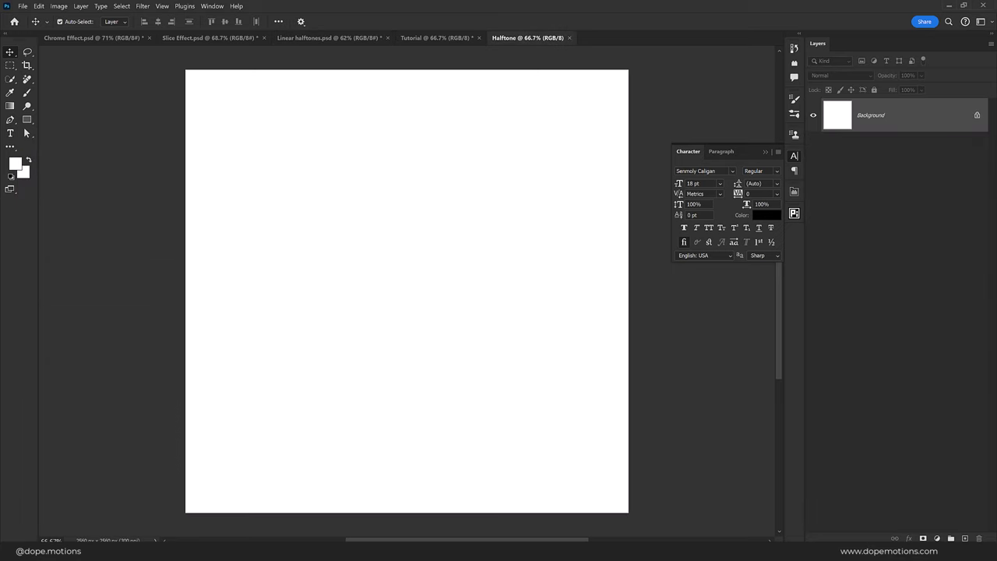
pyautogui.click(10, 134)
pyautogui.click(374, 302)
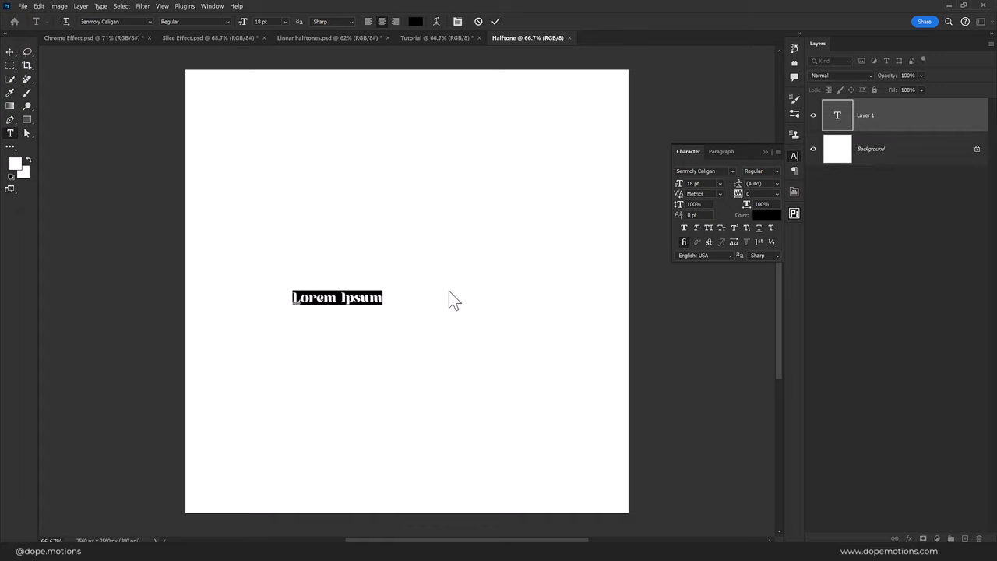
pyautogui.write('run')
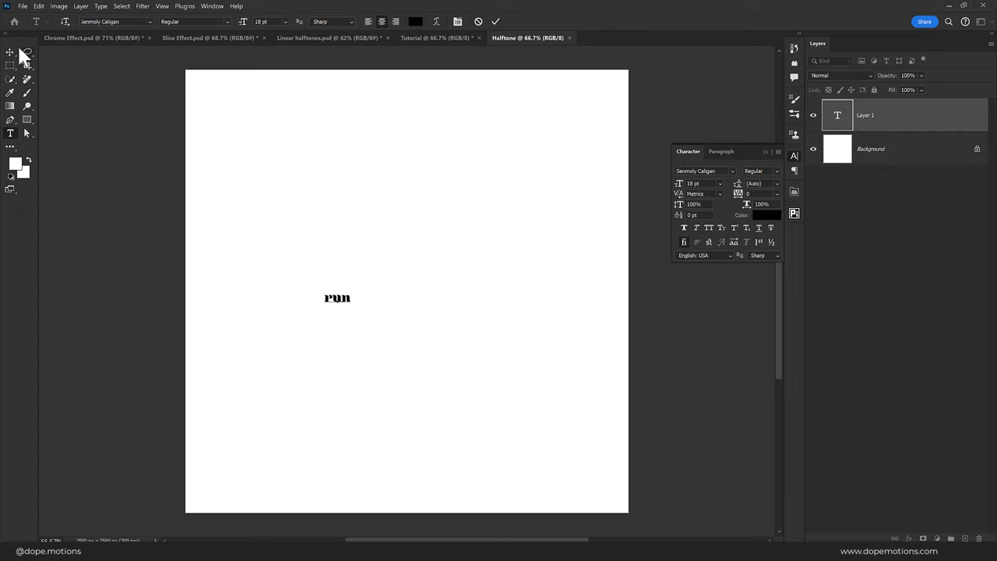
pyautogui.click(10, 53)
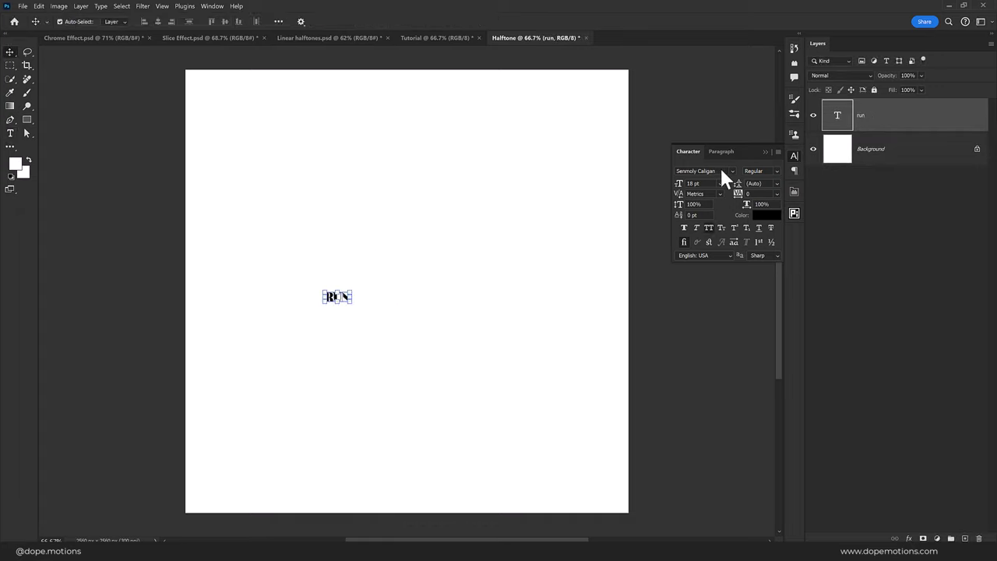
pyautogui.click(718, 169)
pyautogui.write('dha')
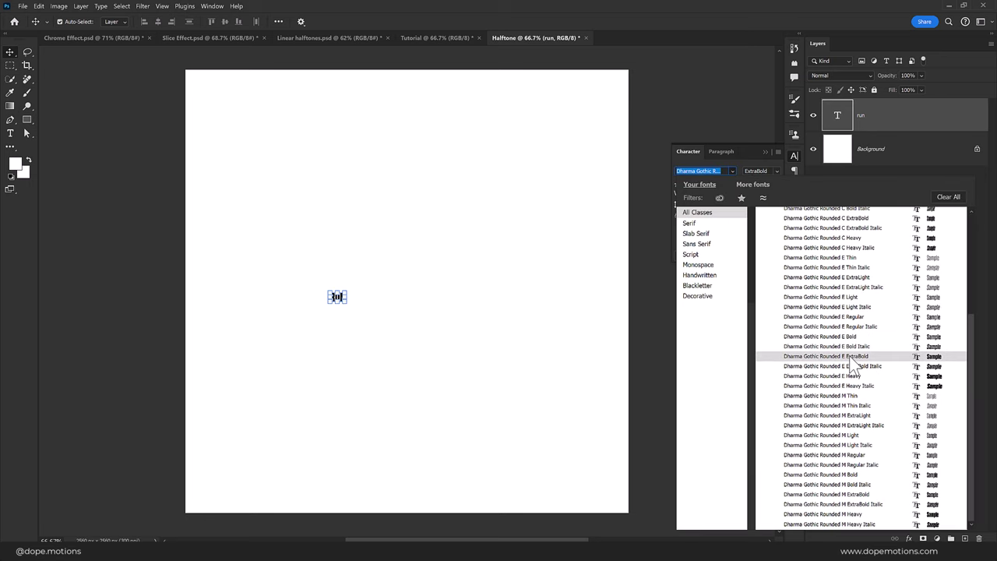
pyautogui.click(832, 484)
# Scale the RUN text up large, centre it, and convert the layer to a smart object.
pyautogui.hotkey('ctrl', 't')
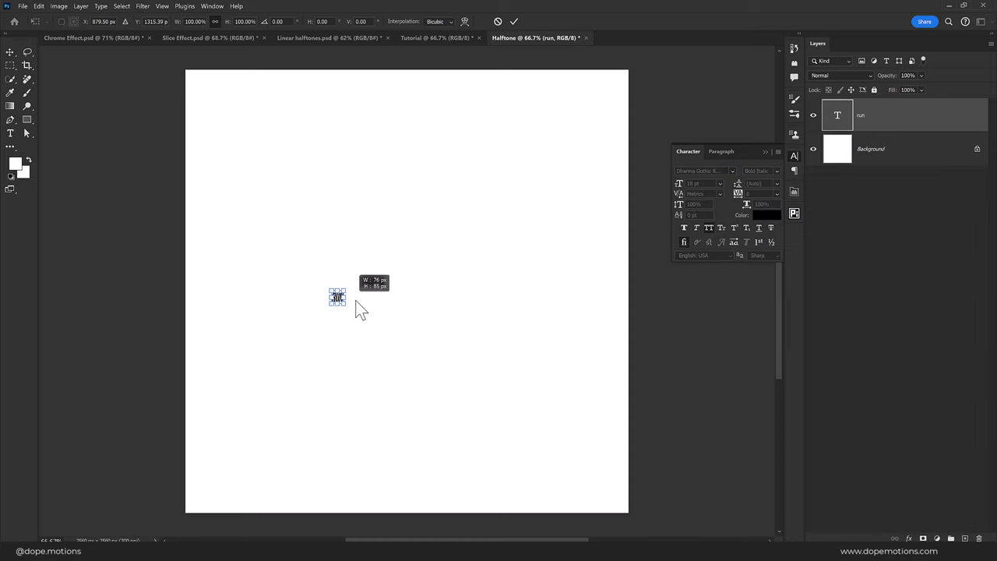
pyautogui.moveTo(359, 309); pyautogui.dragTo(551, 315)
pyautogui.moveTo(490, 315)
pyautogui.mouseDown()
pyautogui.moveTo(456, 300)
pyautogui.moveTo(442, 309)
pyautogui.moveTo(454, 307)
pyautogui.mouseUp()
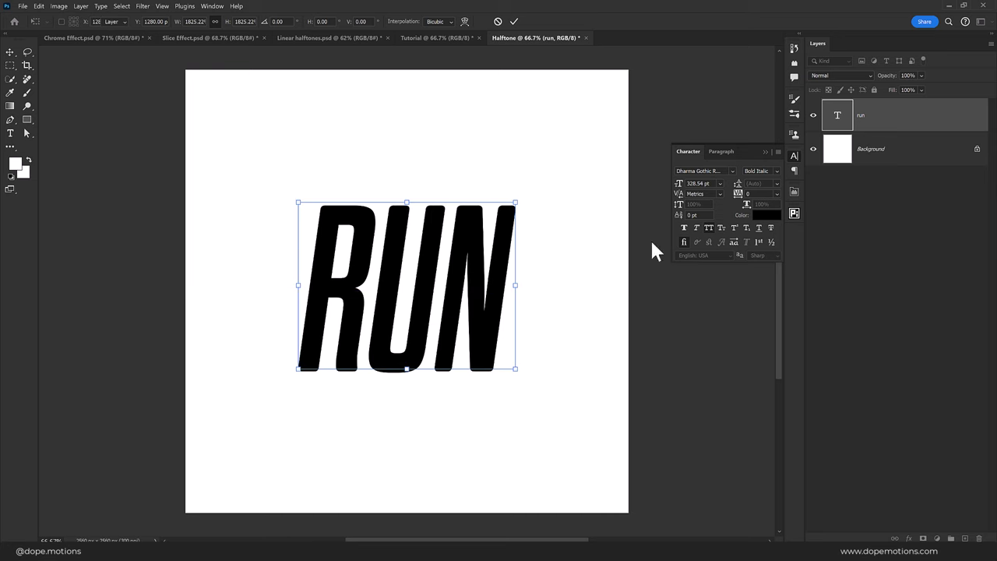
pyautogui.press('Return')
pyautogui.rightClick(871, 123)
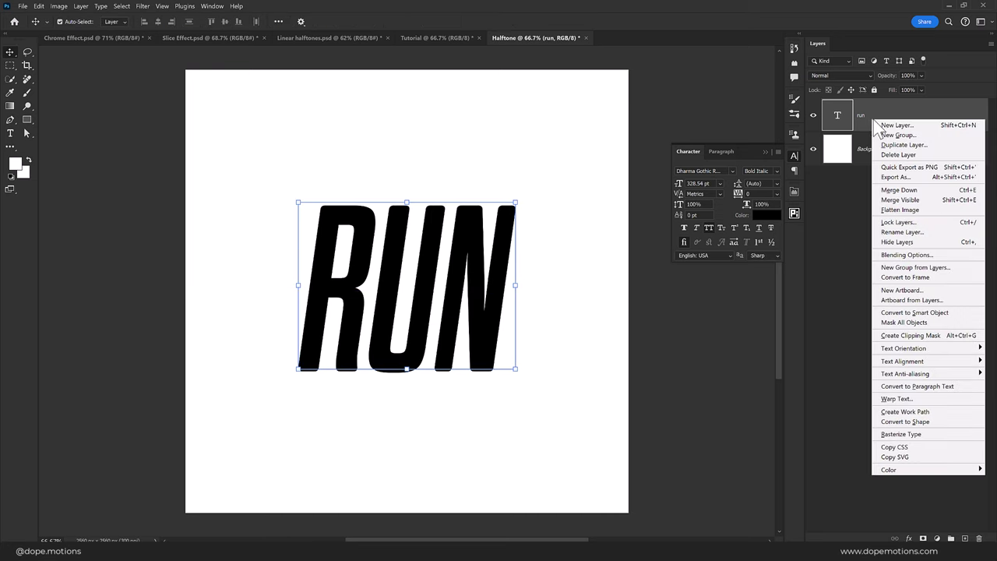
pyautogui.click(926, 313)
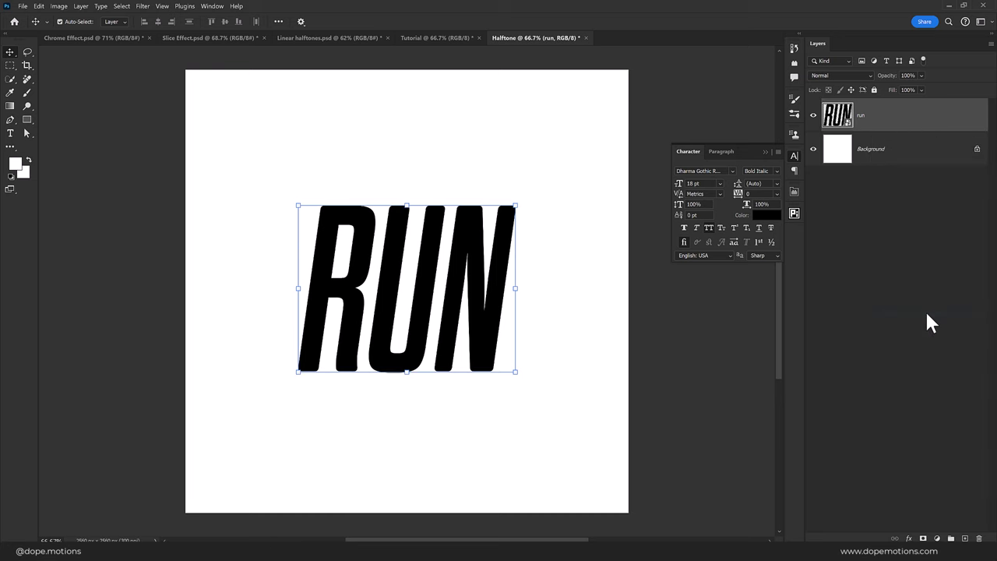
pyautogui.click(872, 231)
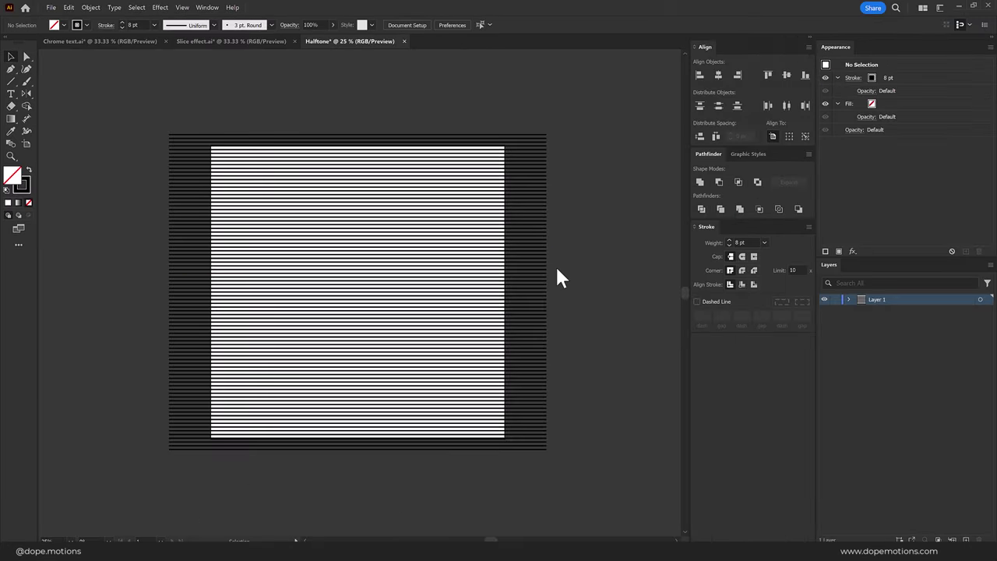
pyautogui.click(544, 263)
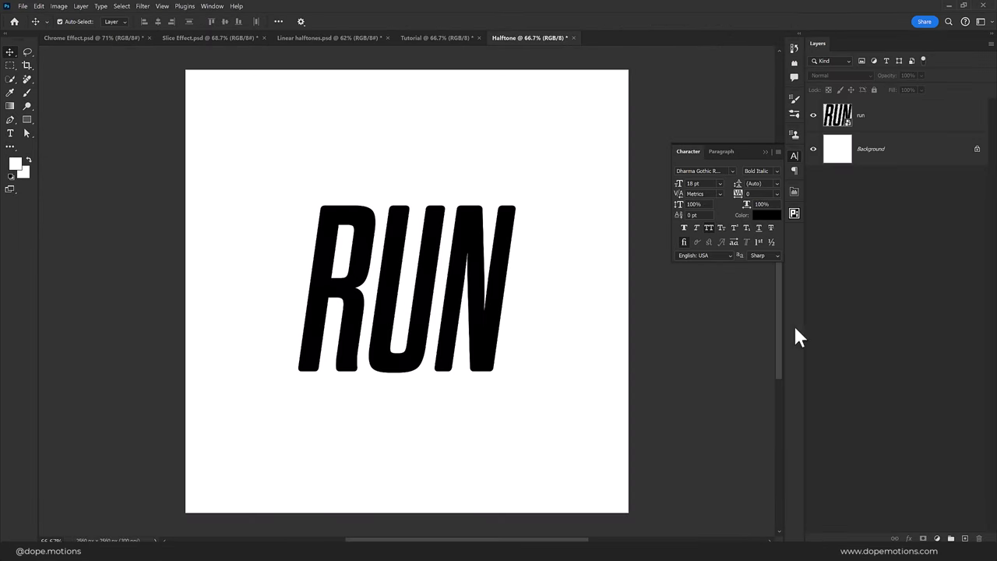
# Paste the copied stripes as a smart object, enlarged and rotated -30° to cover the canvas.
pyautogui.hotkey('ctrl', 'v')
pyautogui.click(550, 155)
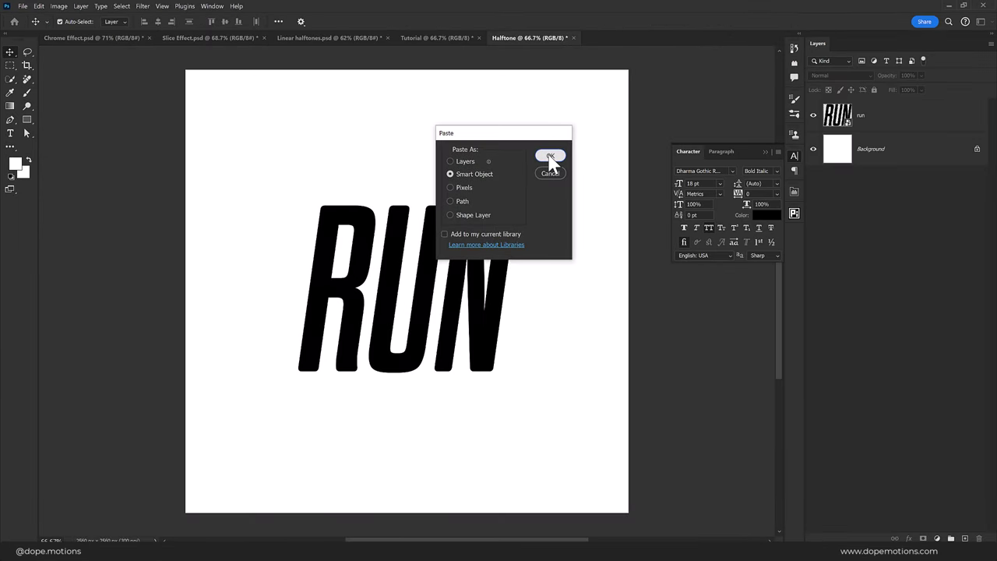
pyautogui.moveTo(630, 290); pyautogui.dragTo(683, 290)
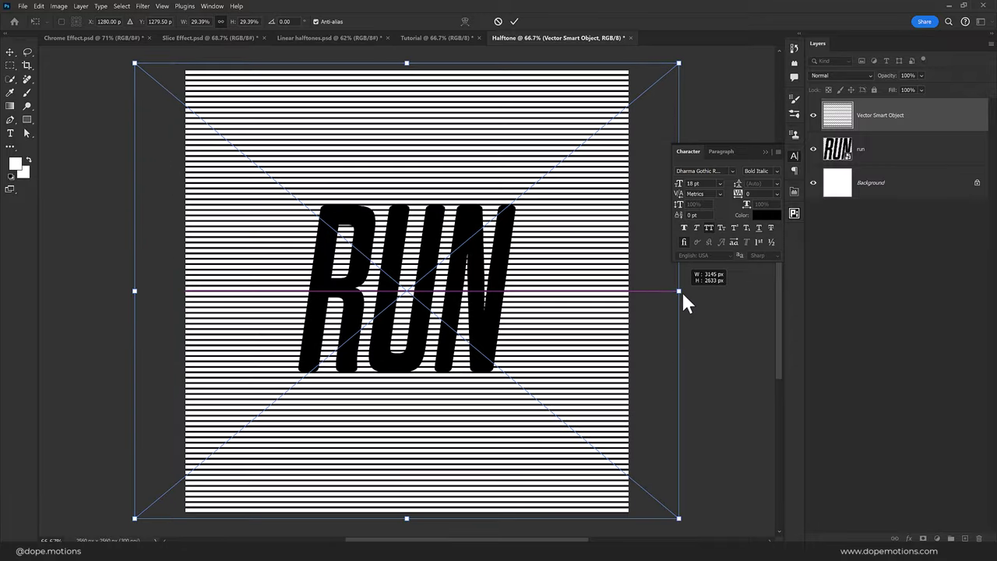
pyautogui.scroll(-1, 380, 263)
pyautogui.scroll(-1, 380, 263)
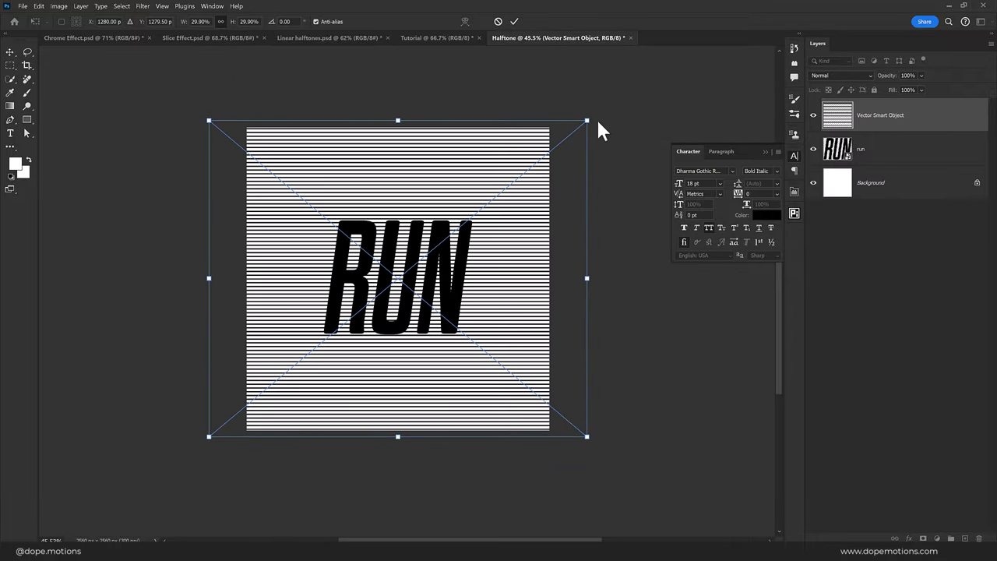
pyautogui.moveTo(596, 117); pyautogui.dragTo(490, 78)
pyautogui.moveTo(640, 320)
pyautogui.mouseDown()
pyautogui.moveTo(724, 355)
pyautogui.moveTo(710, 333)
pyautogui.mouseUp()
pyautogui.press('Return')
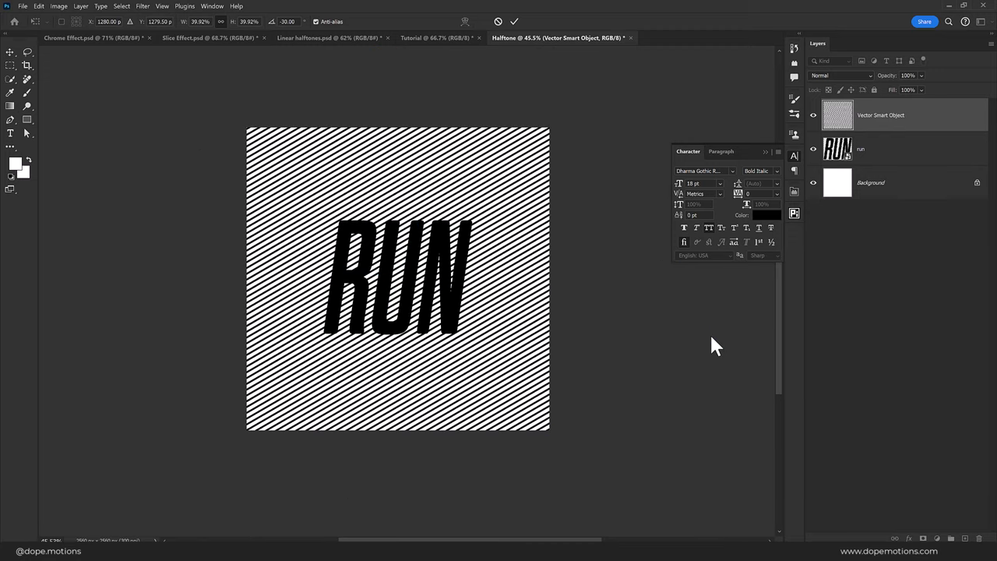
# Rename the striped smart object layer to 'Lines'.
pyautogui.click(909, 265)
pyautogui.click(878, 117)
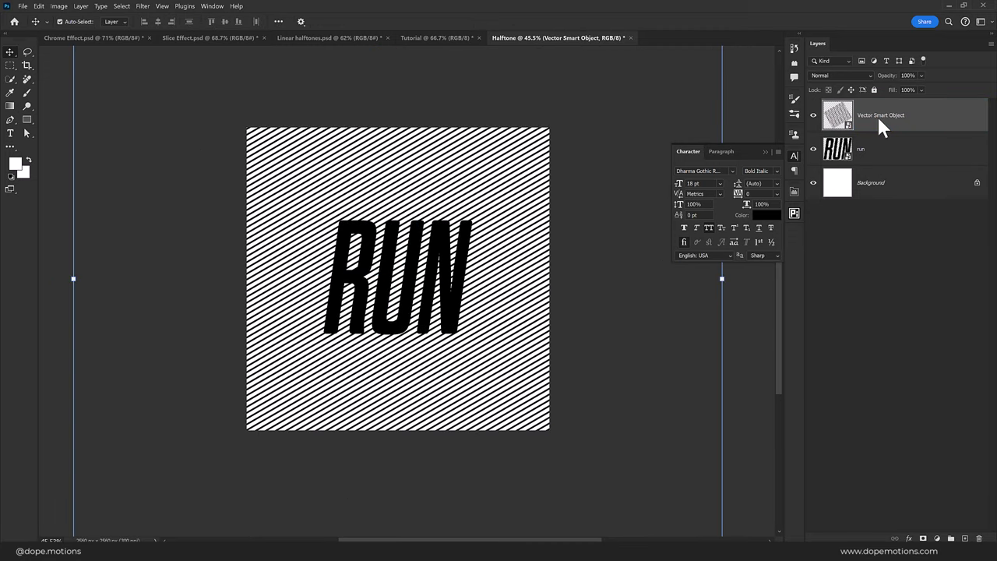
pyautogui.doubleClick(864, 110)
pyautogui.write('Lines')
pyautogui.press('Return')
# Apply a 6 px Gaussian Blur to the Lines layer.
pyautogui.click(143, 6)
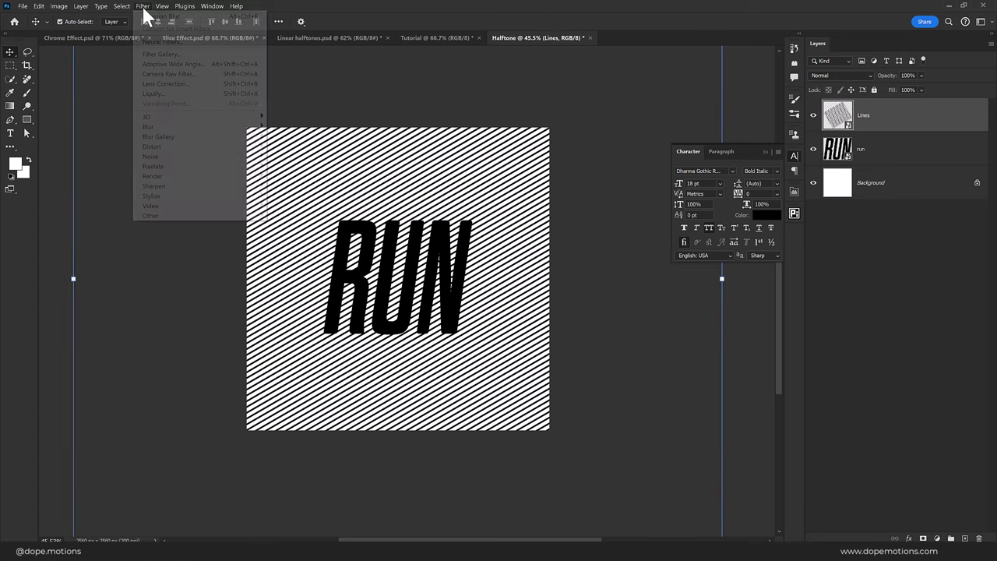
pyautogui.moveTo(148, 126)
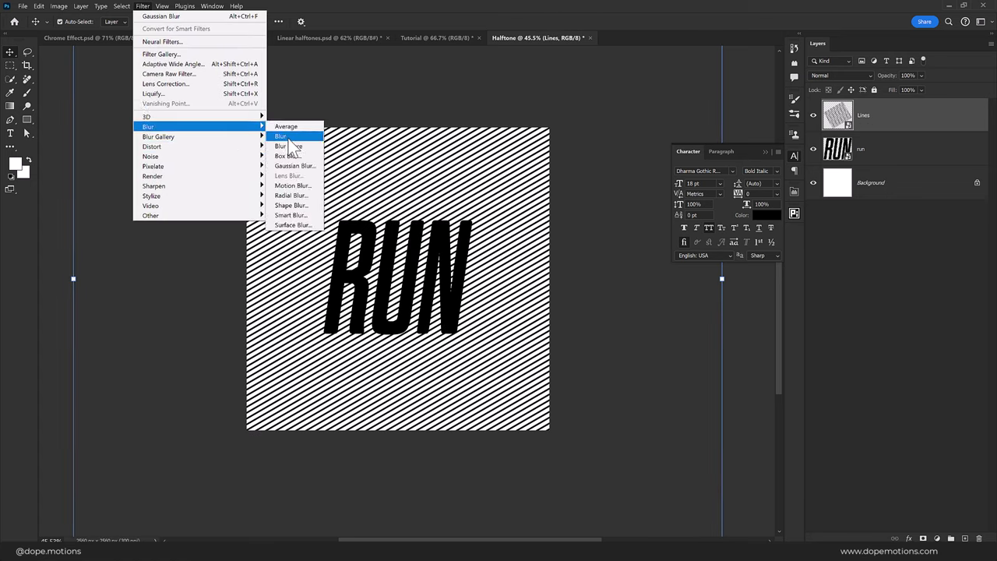
pyautogui.click(291, 166)
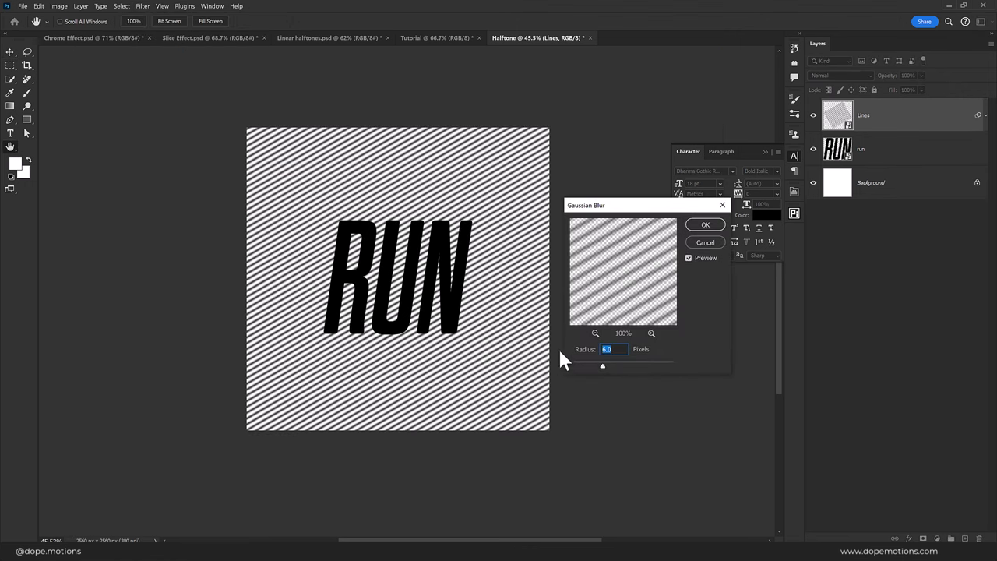
pyautogui.click(707, 224)
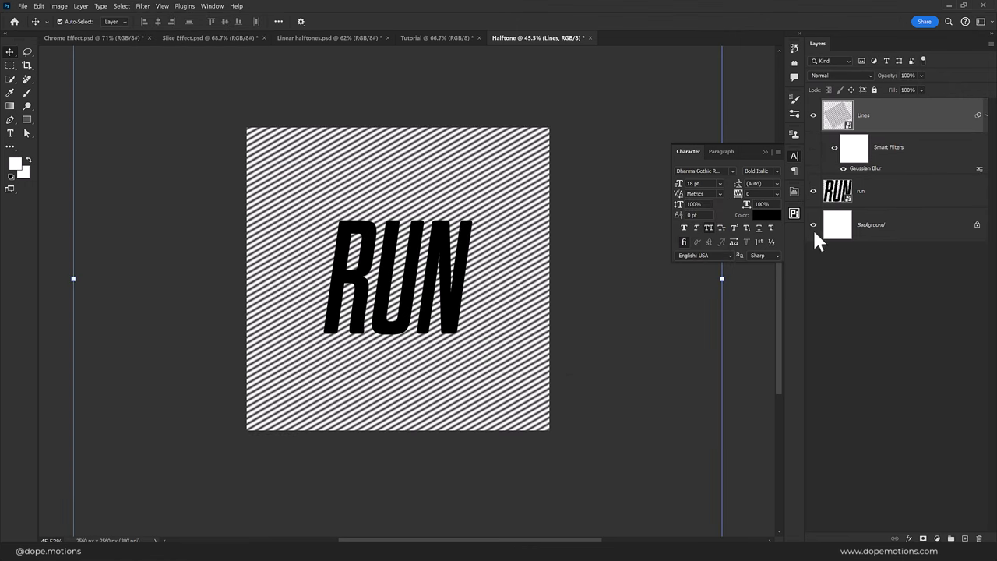
# Apply a 20 px Gaussian Blur to the run layer.
pyautogui.click(868, 191)
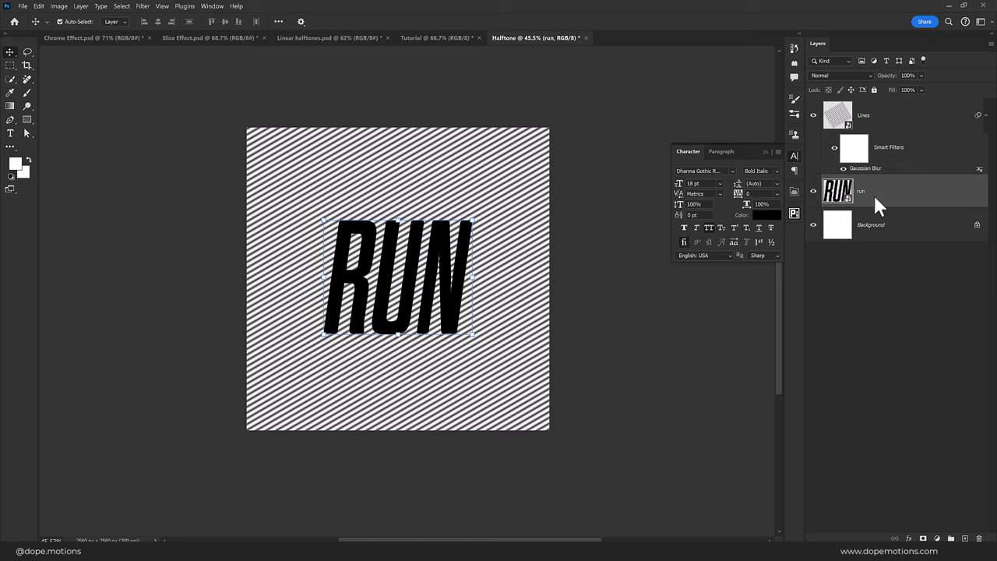
pyautogui.click(143, 7)
pyautogui.moveTo(195, 126)
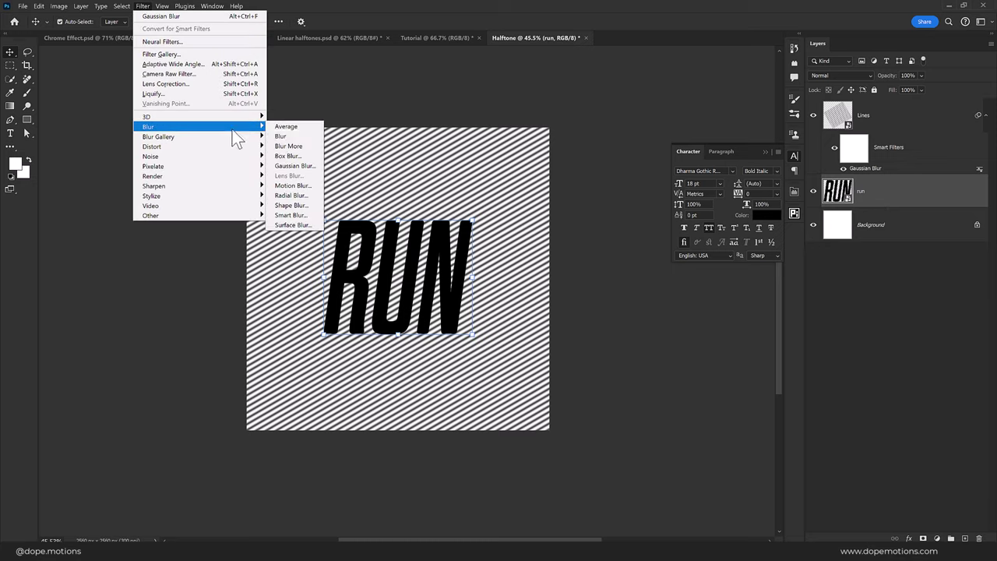
pyautogui.click(294, 166)
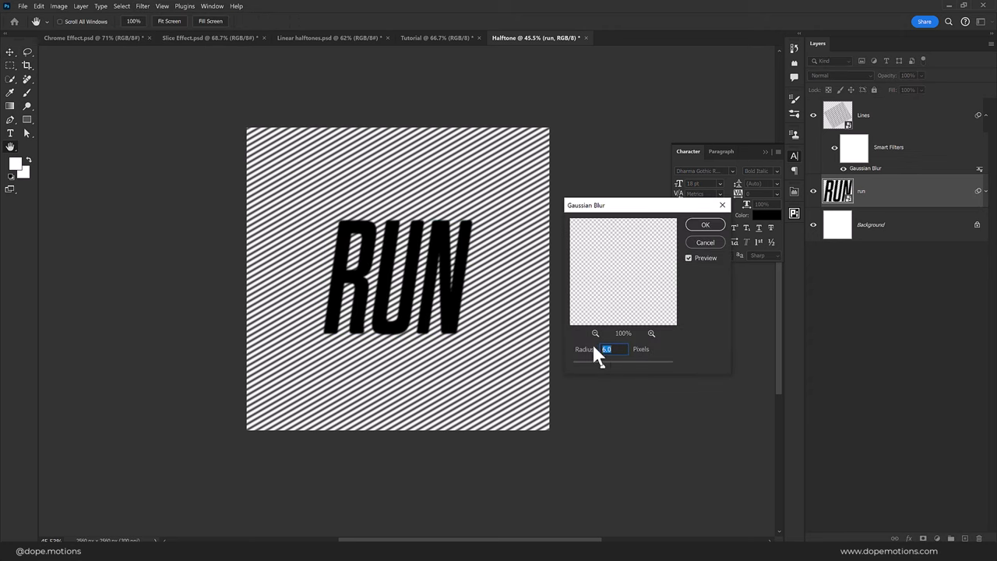
pyautogui.write('25')
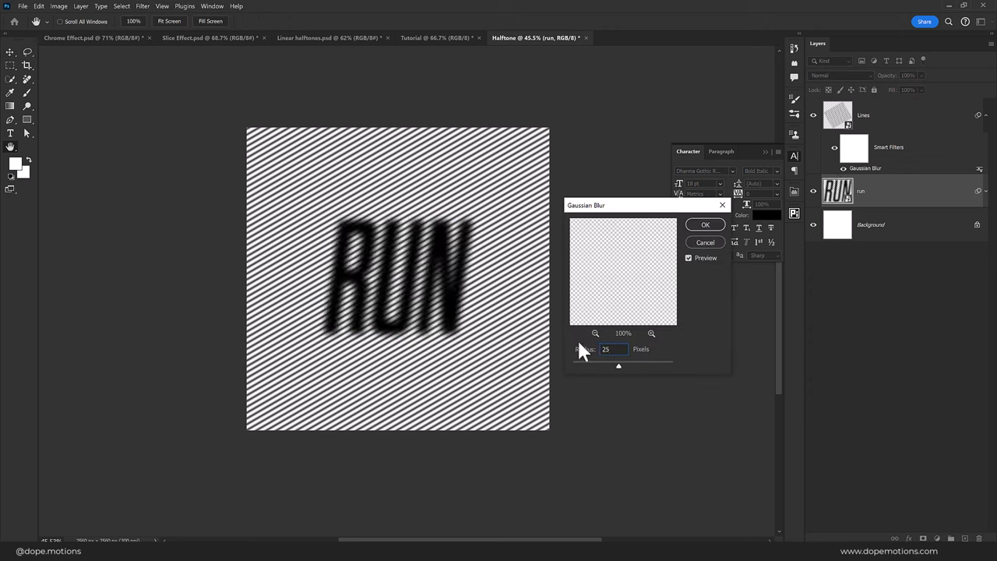
pyautogui.write('2')
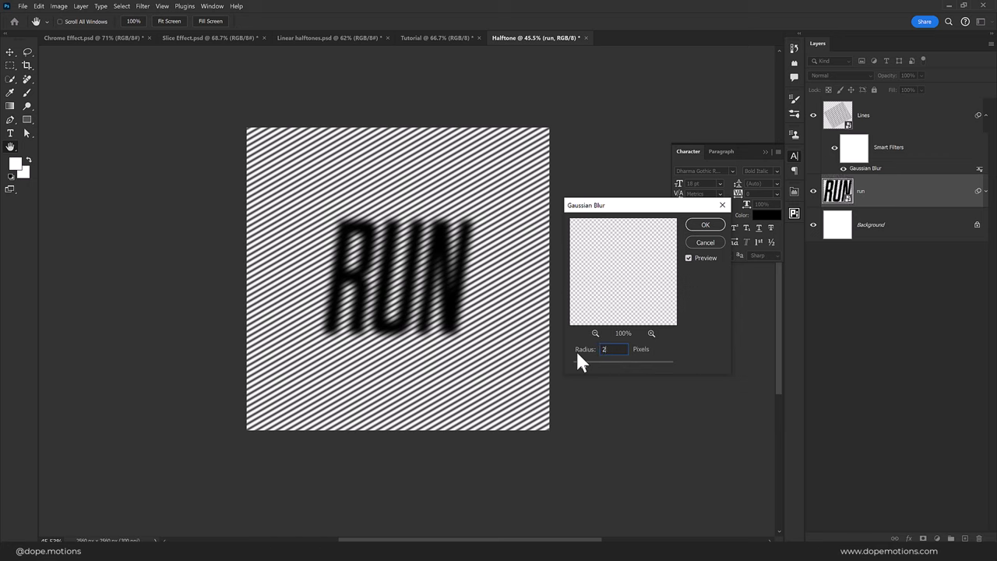
pyautogui.write('0')
pyautogui.click(705, 226)
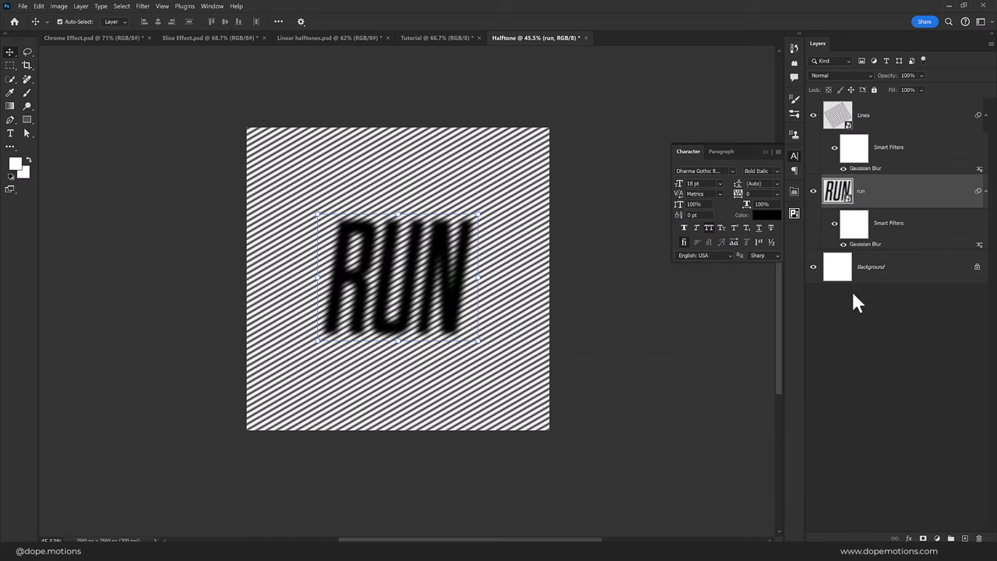
# Add a Threshold adjustment layer above the blurred layers with its level at about 61.
pyautogui.hotkey('alt', ']')
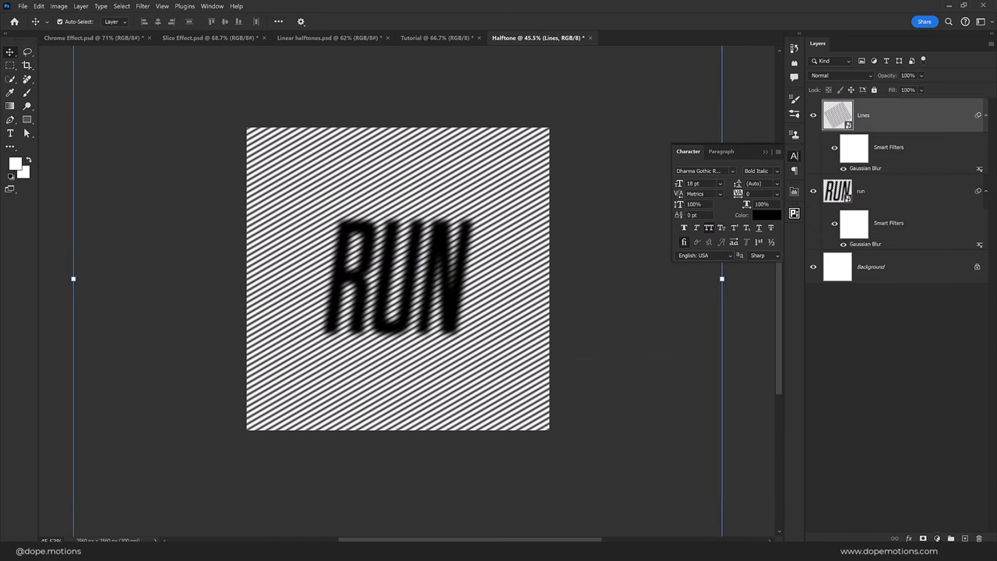
pyautogui.click(938, 538)
pyautogui.click(931, 514)
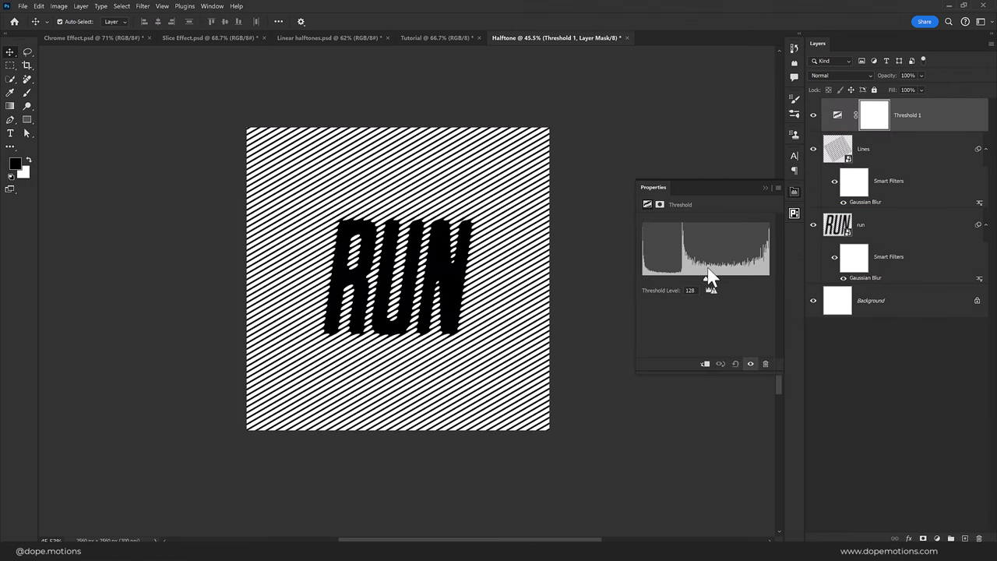
pyautogui.moveTo(705, 278)
pyautogui.mouseDown()
pyautogui.moveTo(667, 281)
pyautogui.moveTo(680, 279)
pyautogui.mouseUp()
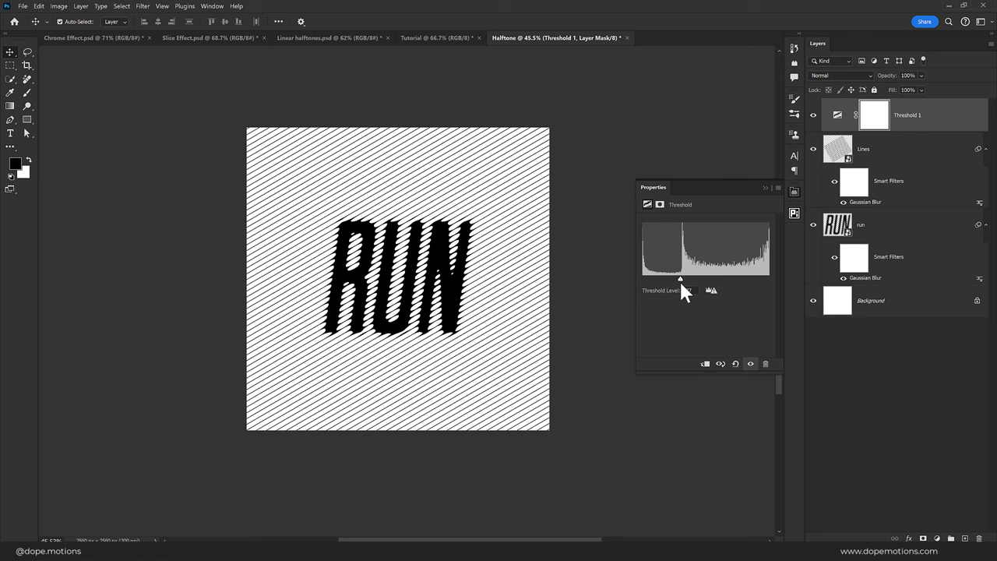
pyautogui.click(843, 325)
# Tighten the RUN text tracking inside the run smart object and save run.psb.
pyautogui.click(838, 152)
pyautogui.doubleClick(837, 224)
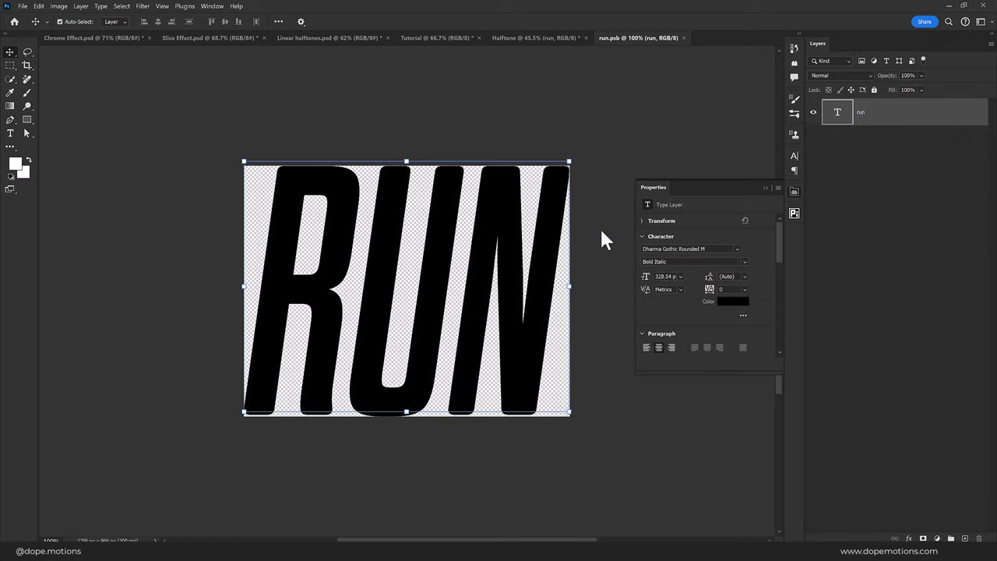
pyautogui.click(711, 289)
pyautogui.press('Down')
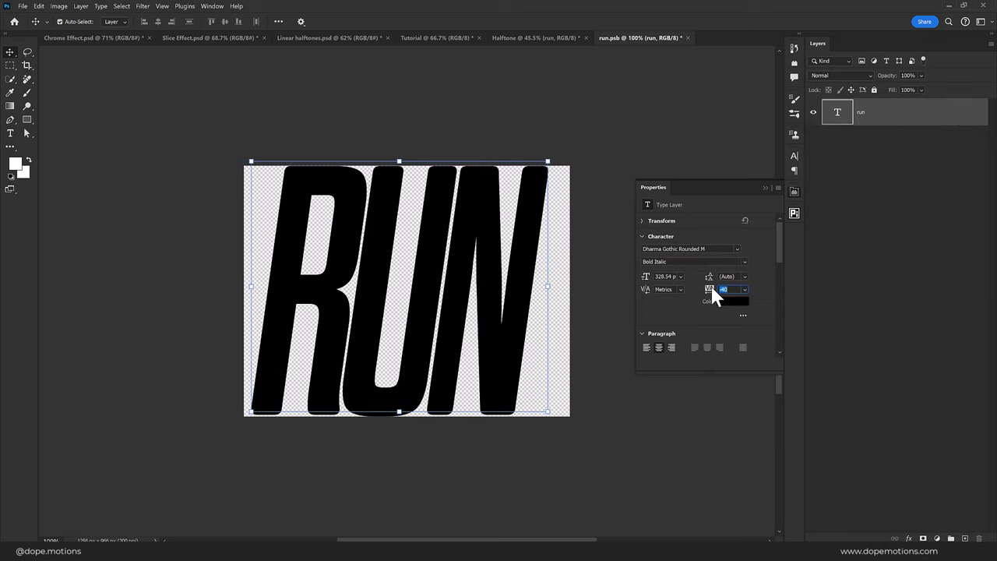
pyautogui.press('Up')
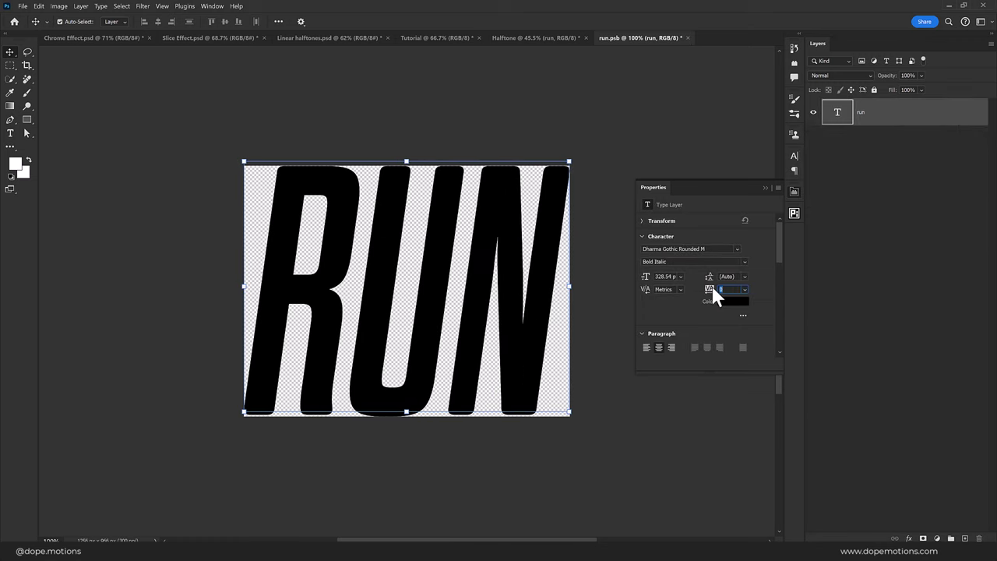
pyautogui.press('Down')
pyautogui.click(862, 273)
pyautogui.hotkey('ctrl', 's')
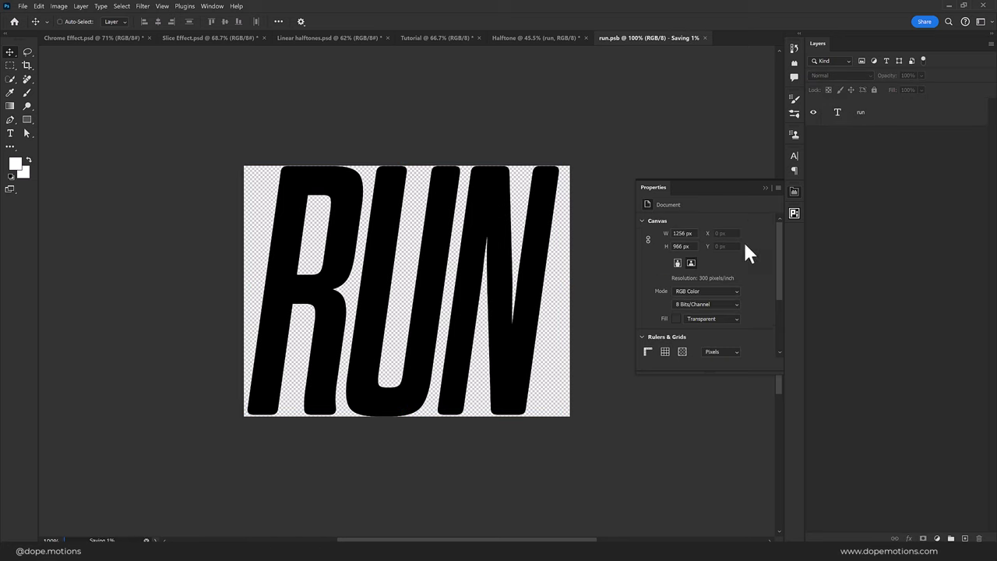
# Go back to the Halftone document and select the Lines layer.
pyautogui.click(537, 38)
pyautogui.click(857, 346)
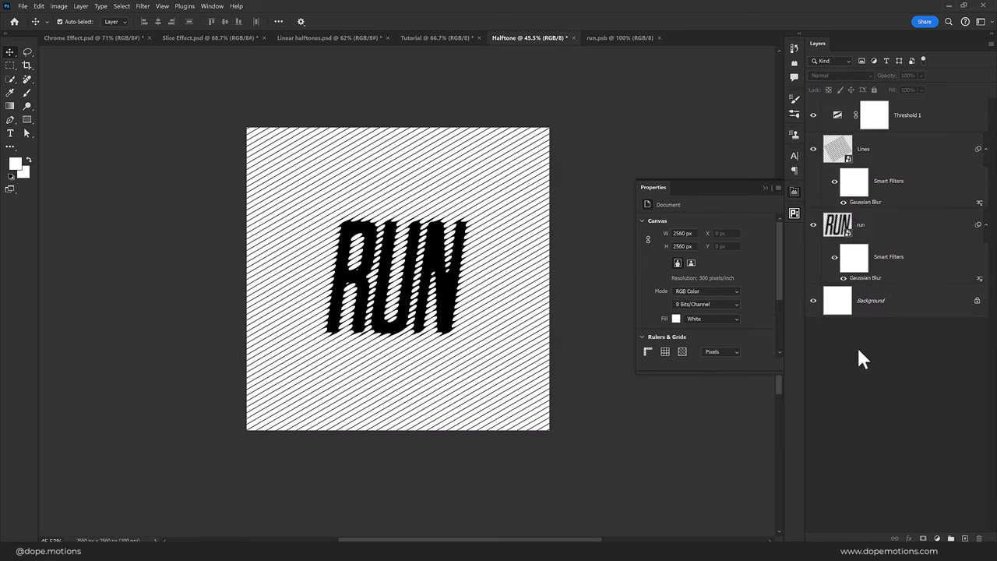
pyautogui.scroll(2, 441, 305)
pyautogui.scroll(1, 411, 300)
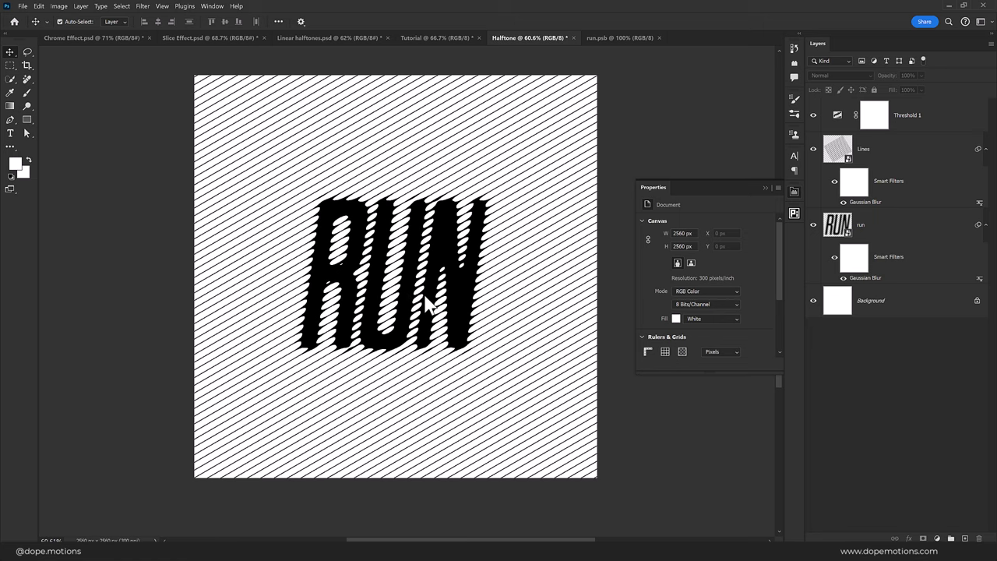
pyautogui.click(857, 234)
pyautogui.click(840, 152)
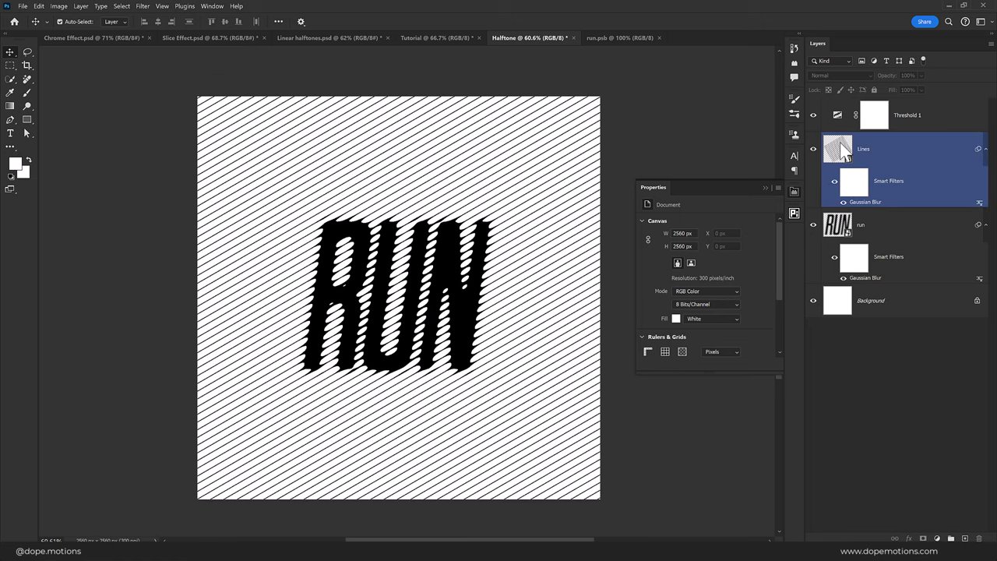
# Give the Lines artwork's stripes a 12 pt dashed stroke in Illustrator and save it.
pyautogui.doubleClick(840, 152)
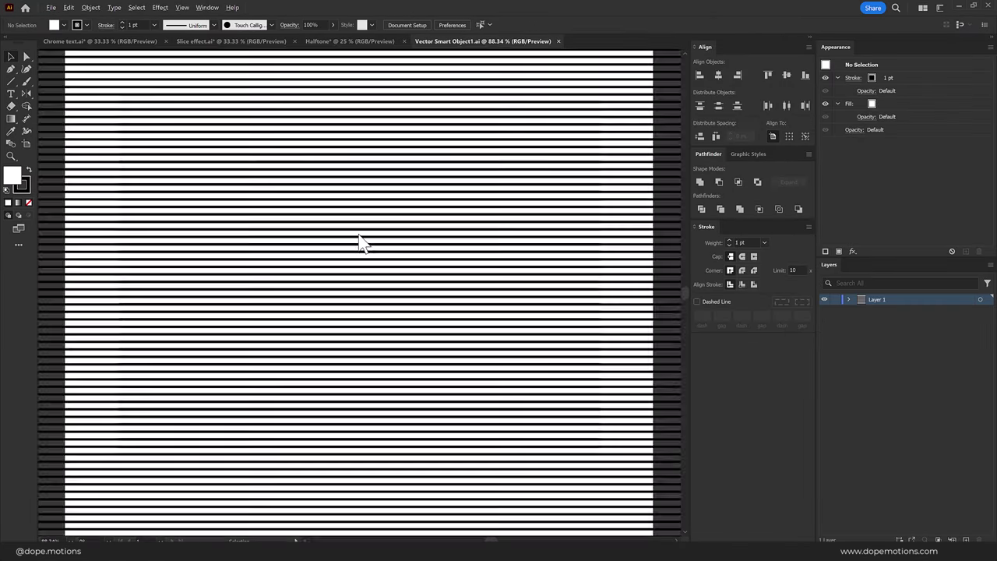
pyautogui.scroll(-1, 387, 219)
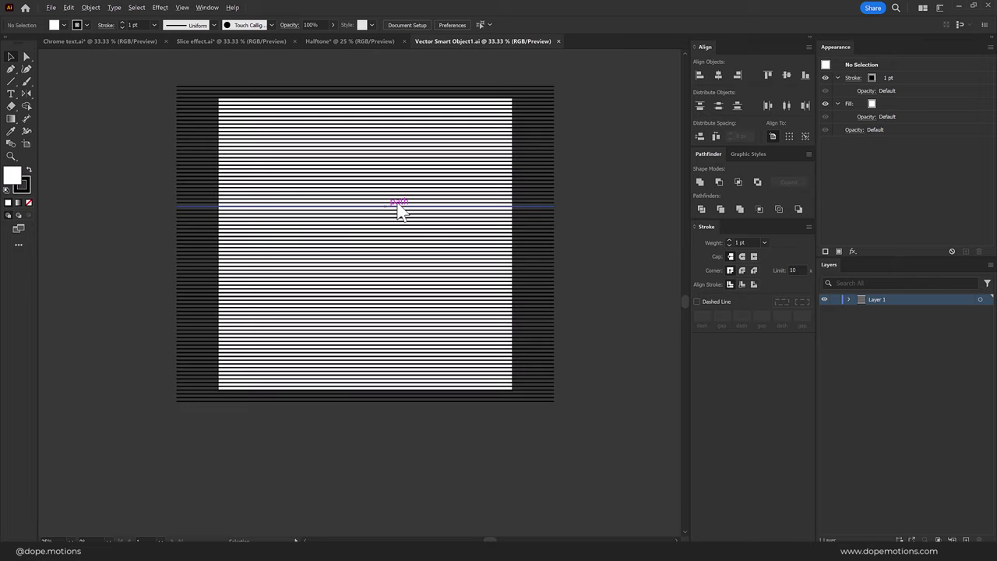
pyautogui.scroll(1, 416, 194)
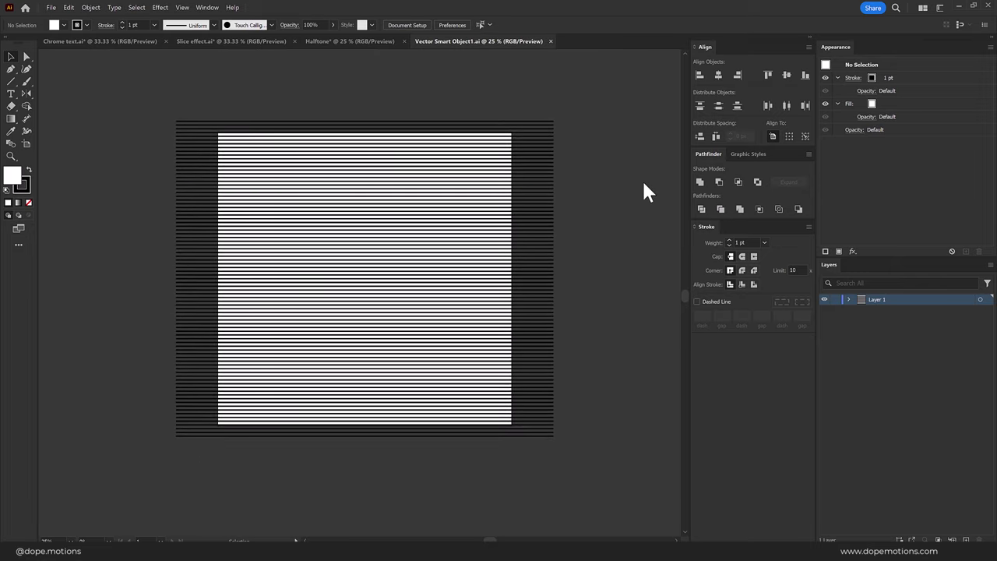
pyautogui.click(434, 212)
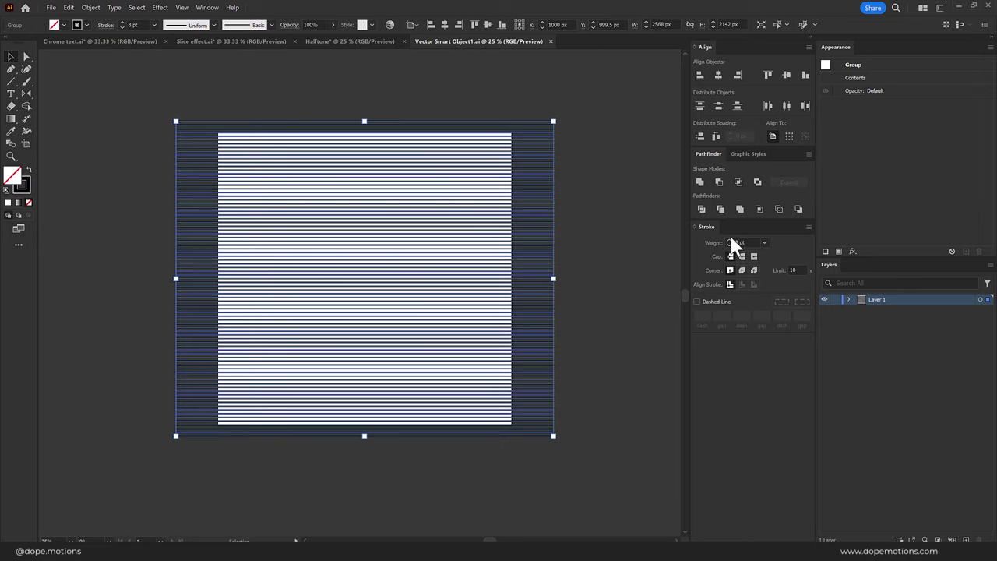
pyautogui.click(698, 302)
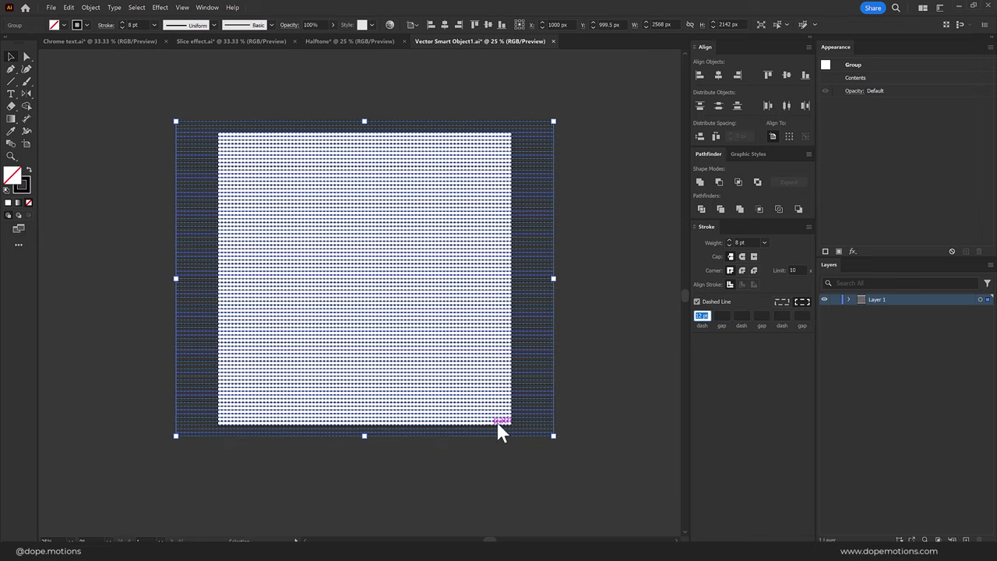
pyautogui.click(611, 352)
pyautogui.hotkey('ctrl', 's')
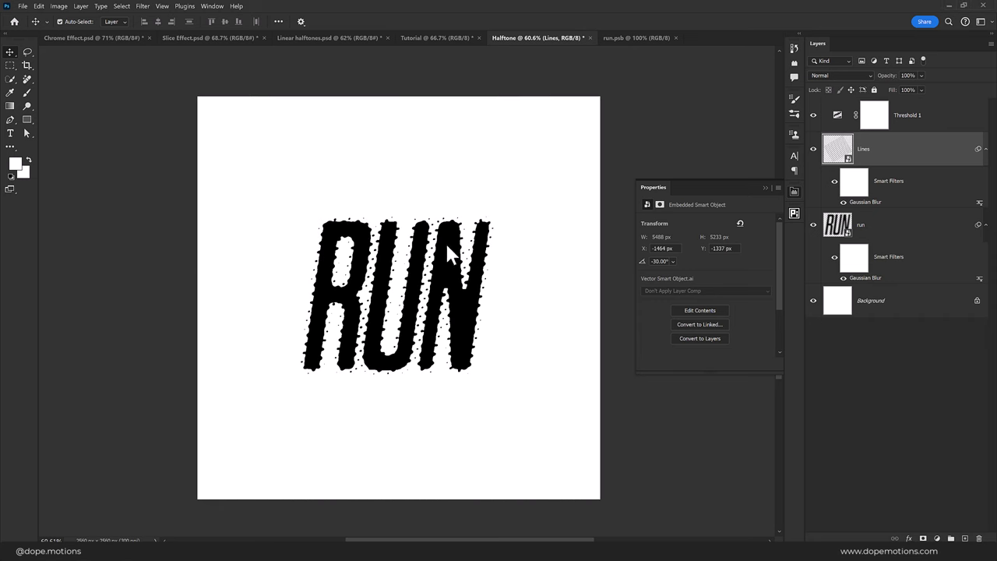
# Raise the Threshold 1 level from 77 to 97.
pyautogui.click(850, 116)
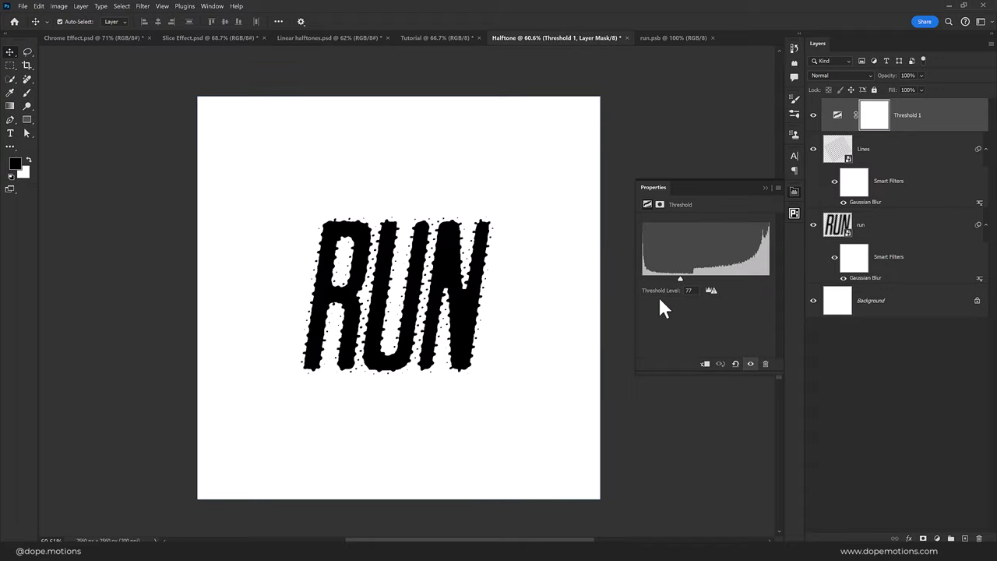
pyautogui.moveTo(681, 282)
pyautogui.mouseDown()
pyautogui.moveTo(710, 282)
pyautogui.moveTo(678, 281)
pyautogui.moveTo(704, 283)
pyautogui.moveTo(679, 281)
pyautogui.moveTo(688, 280)
pyautogui.mouseUp()
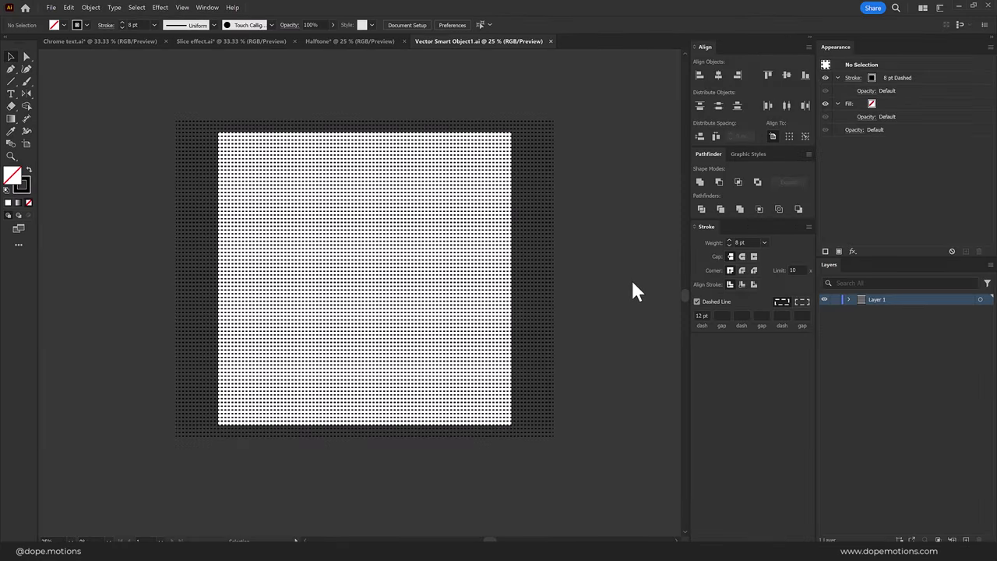
# Warp all the stripes with a horizontal Wave effect at 47% bend.
pyautogui.hotkey('ctrl', 'a')
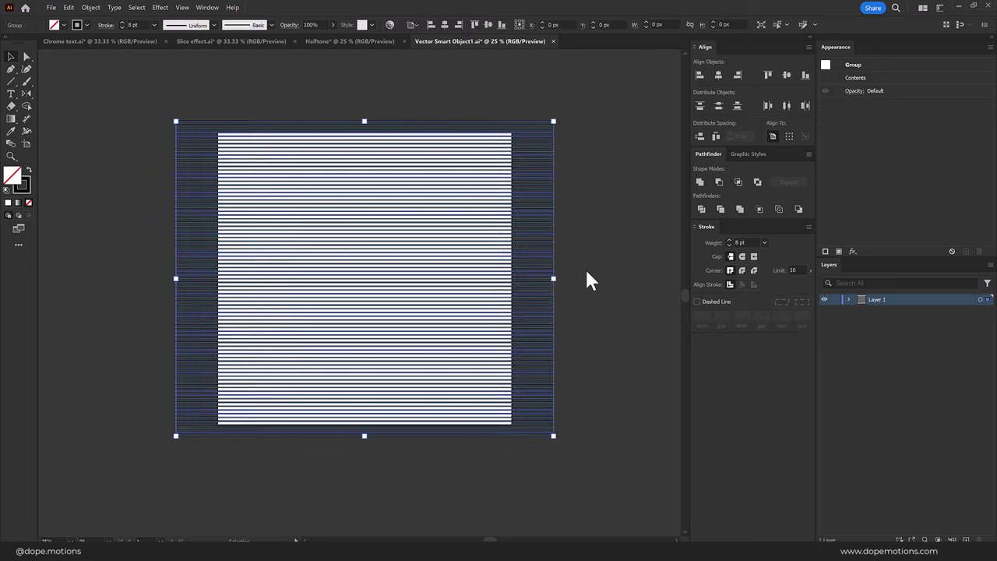
pyautogui.click(160, 7)
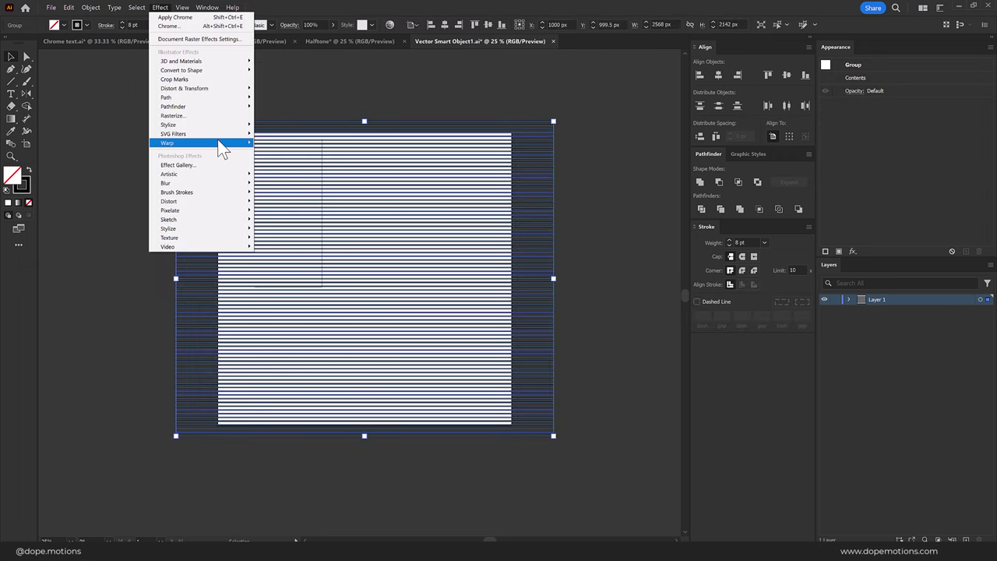
pyautogui.moveTo(168, 143)
pyautogui.click(283, 223)
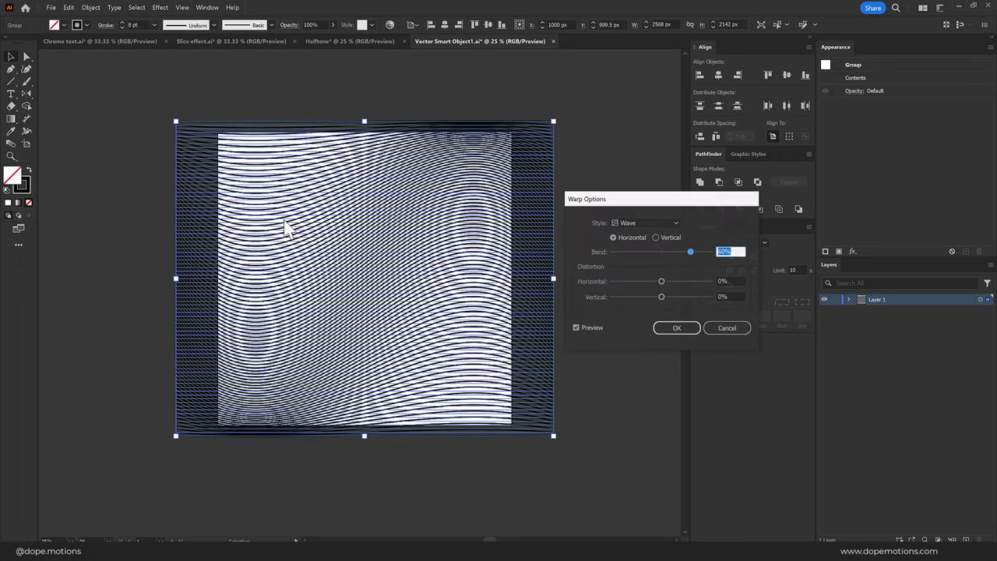
pyautogui.moveTo(690, 252); pyautogui.dragTo(683, 251)
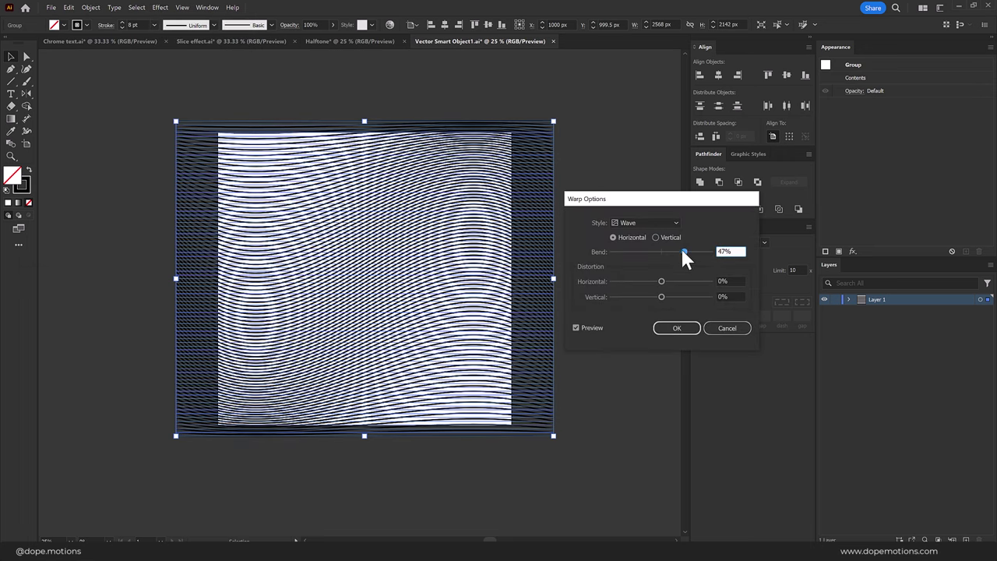
pyautogui.click(689, 328)
pyautogui.click(614, 333)
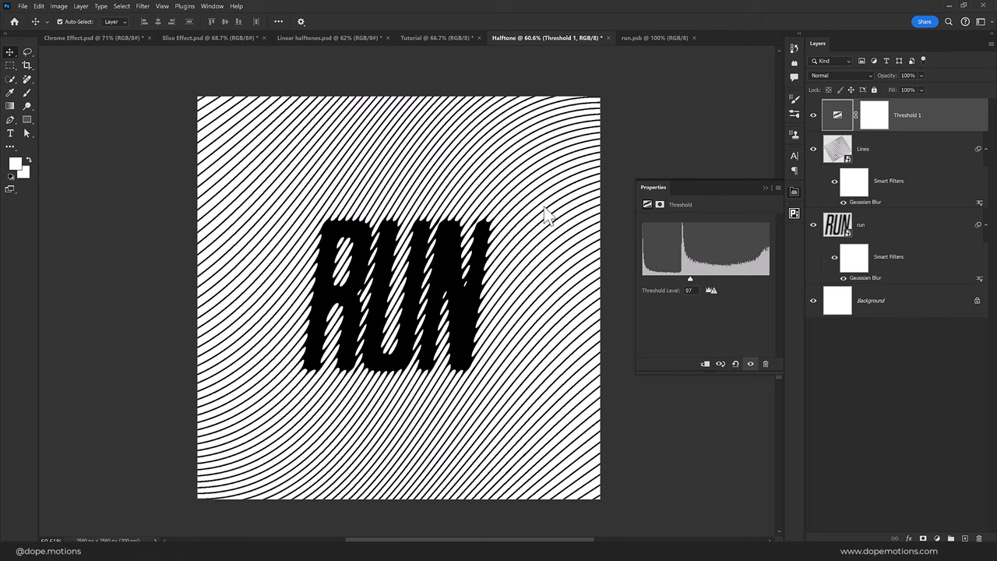
# Set the Threshold 1 layer fill to about 91%, after trying 53%.
pyautogui.click(884, 224)
pyautogui.click(927, 114)
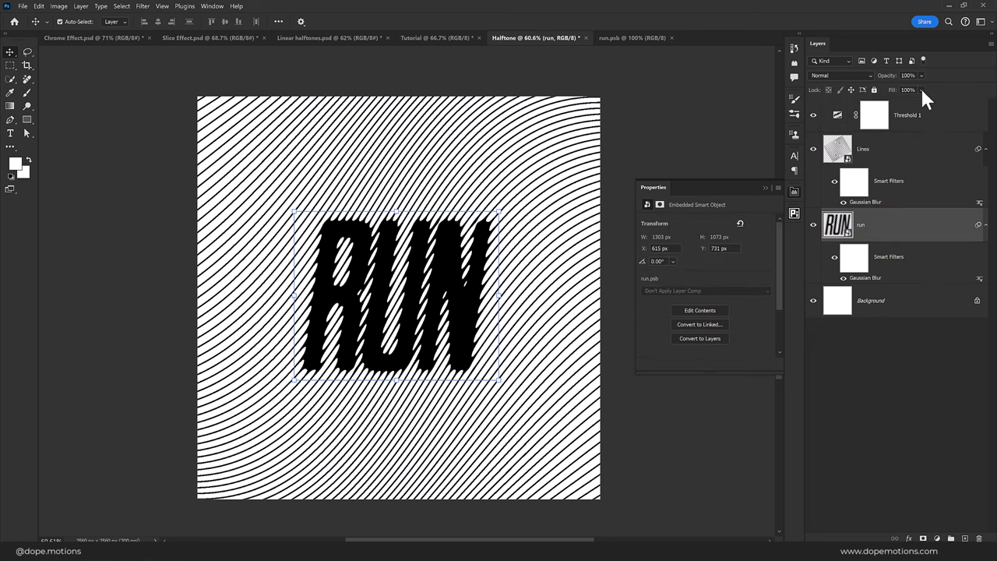
pyautogui.moveTo(921, 91); pyautogui.dragTo(935, 101)
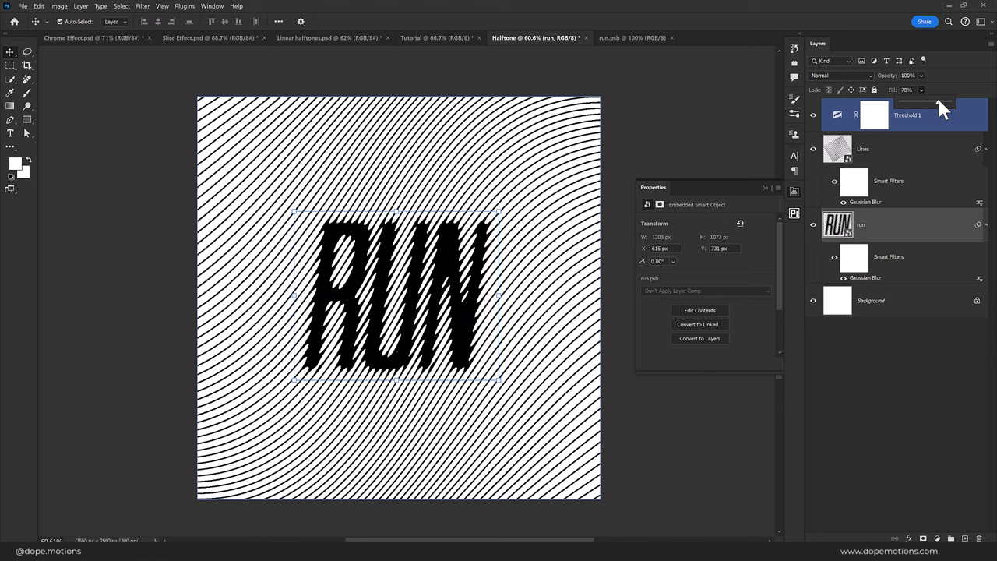
pyautogui.click(876, 153)
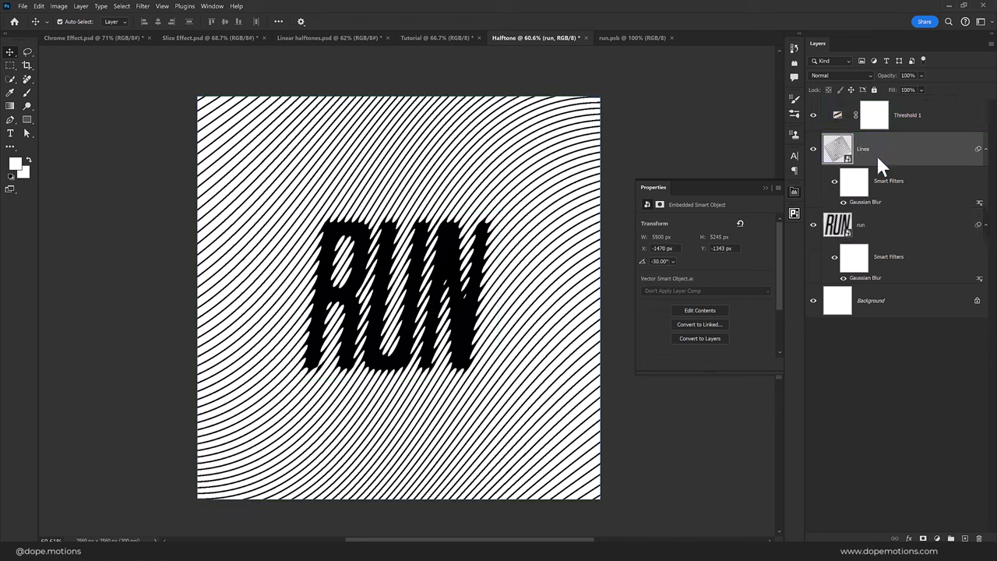
pyautogui.click(904, 117)
pyautogui.click(922, 90)
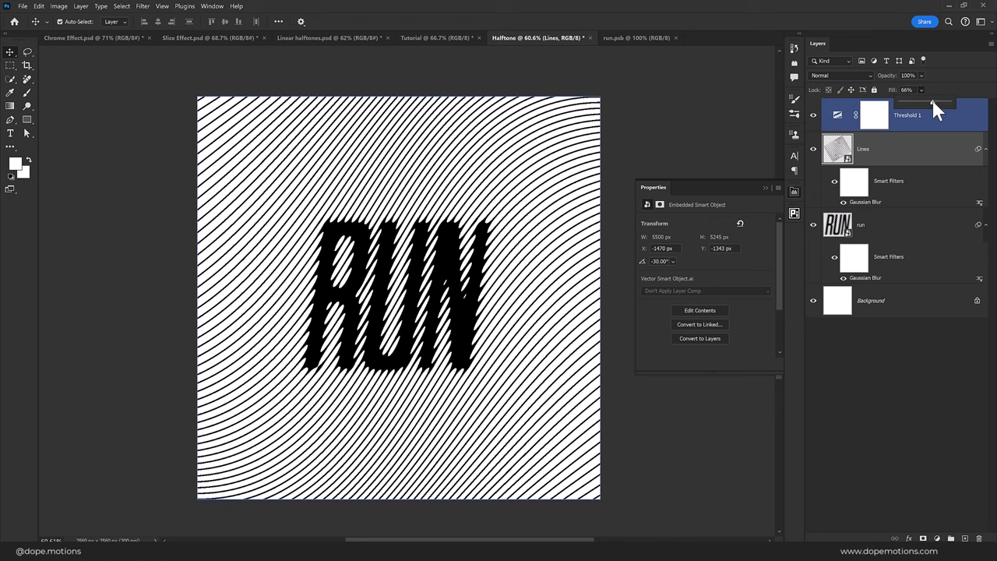
pyautogui.moveTo(934, 99); pyautogui.dragTo(943, 100)
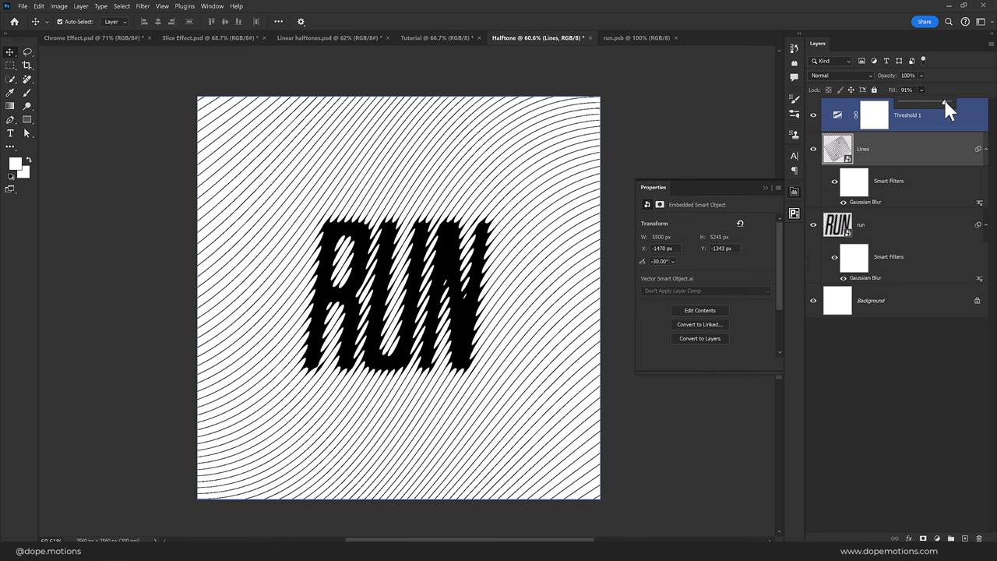
pyautogui.click(899, 384)
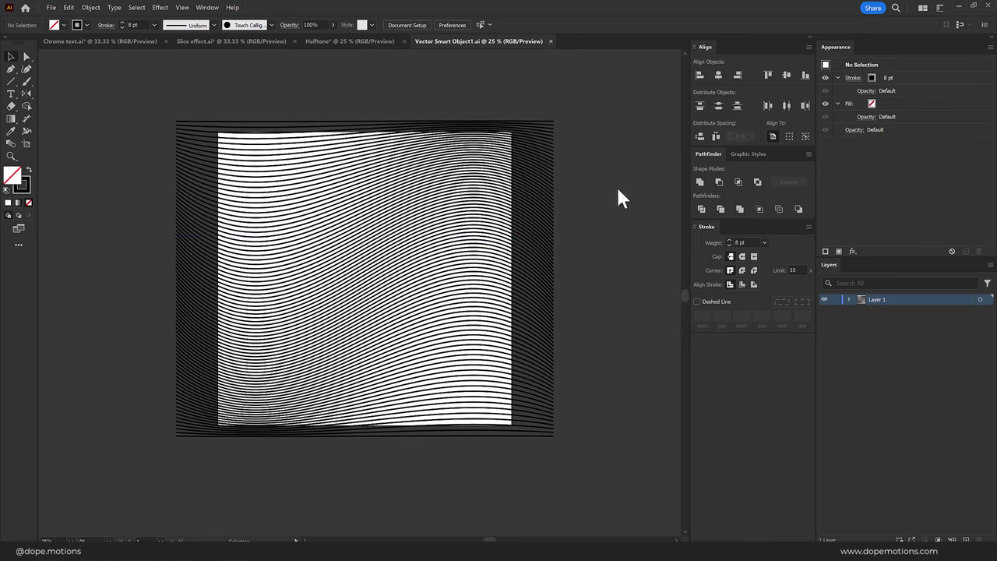
pyautogui.click(958, 6)
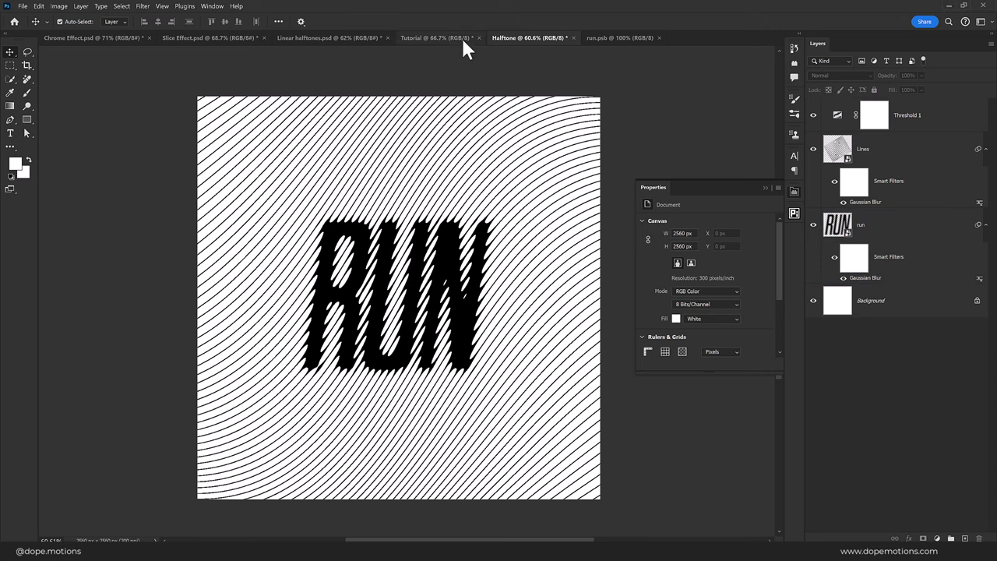
# Copy the Elements group and Overlay layer from Chrome Effect.psd into the Halftone document.
pyautogui.click(234, 37)
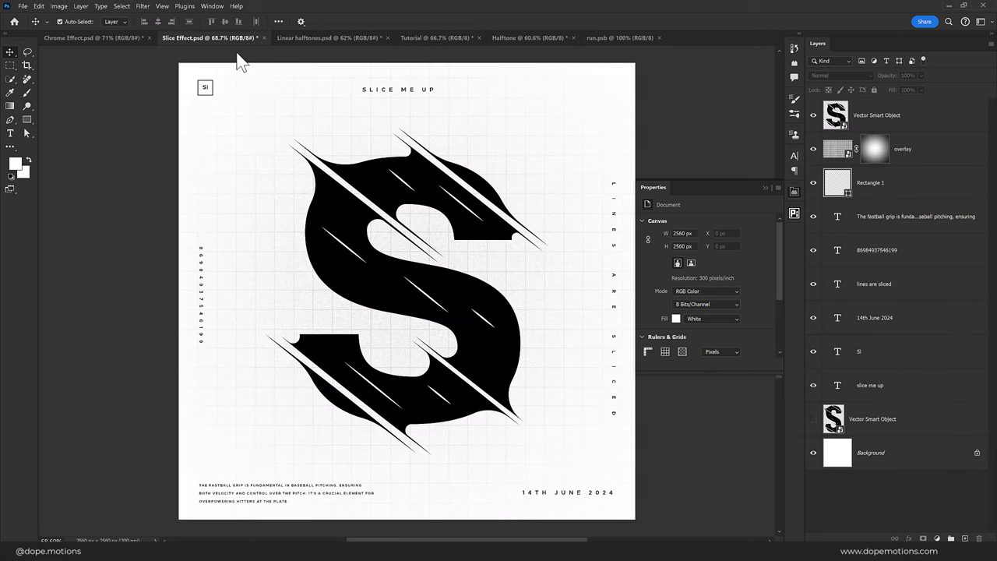
pyautogui.click(86, 38)
pyautogui.click(889, 136)
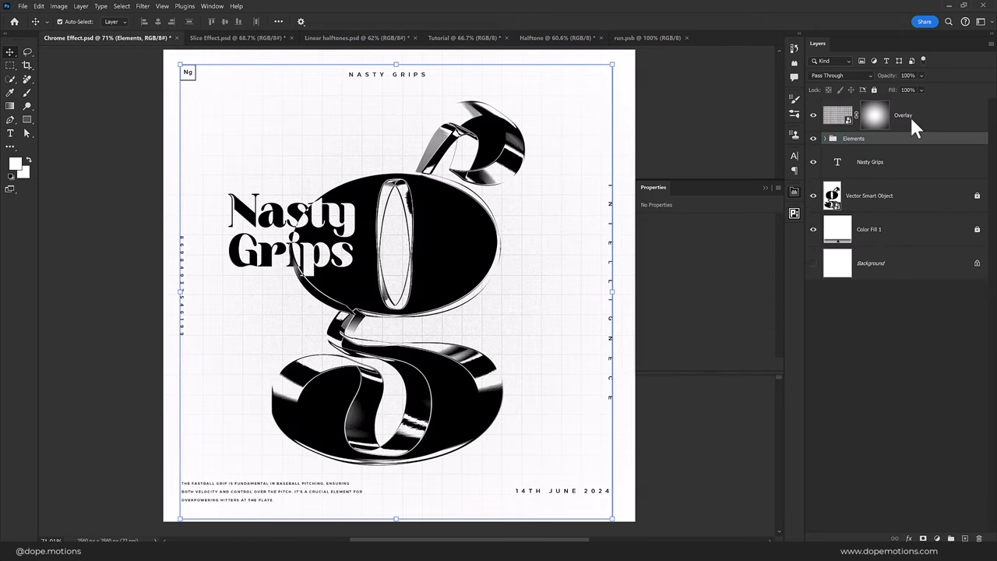
pyautogui.click(910, 115)
pyautogui.click(597, 38)
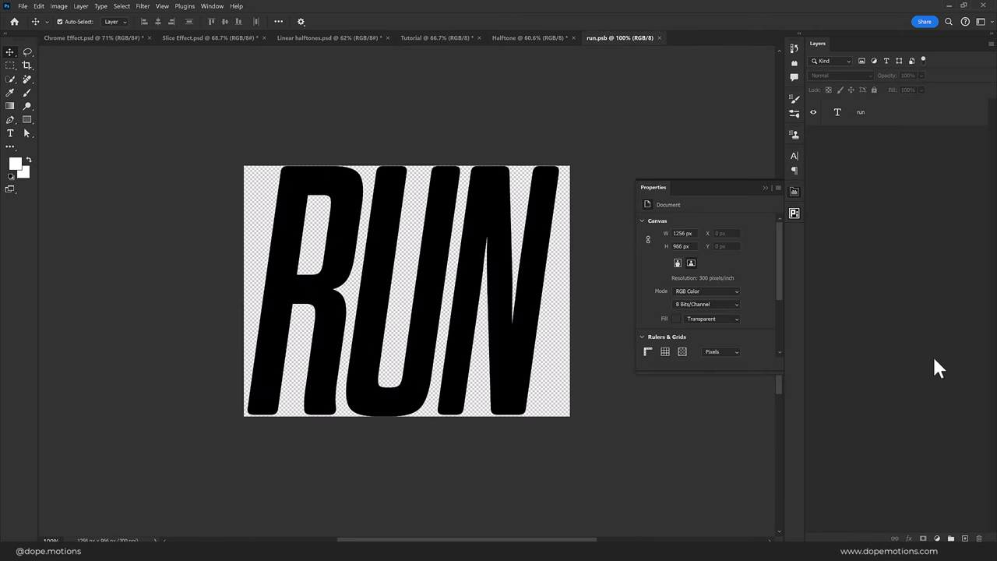
pyautogui.click(534, 39)
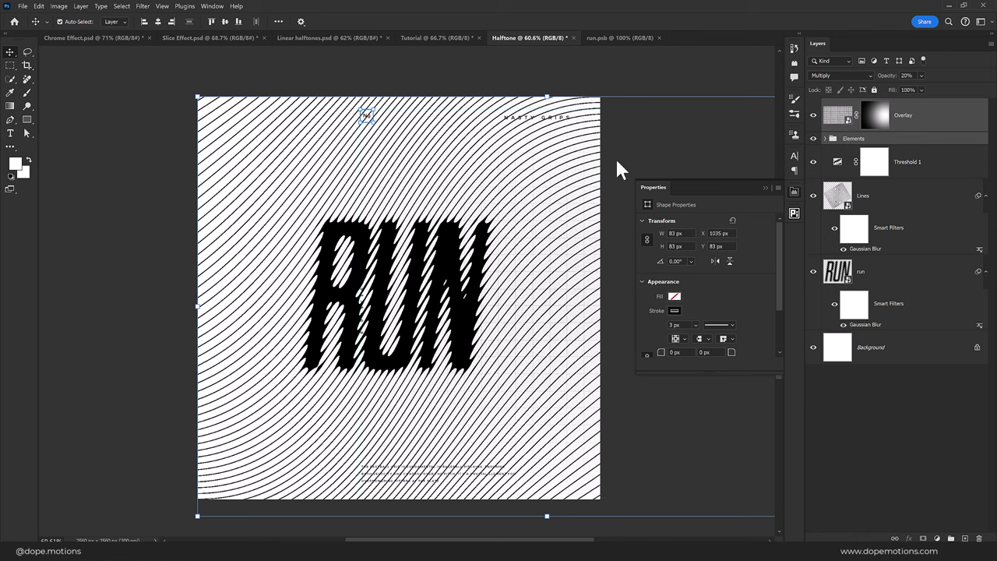
# Position the Nasty Grips elements around the canvas and lower the Threshold level to hide the lines.
pyautogui.moveTo(461, 285); pyautogui.dragTo(360, 321)
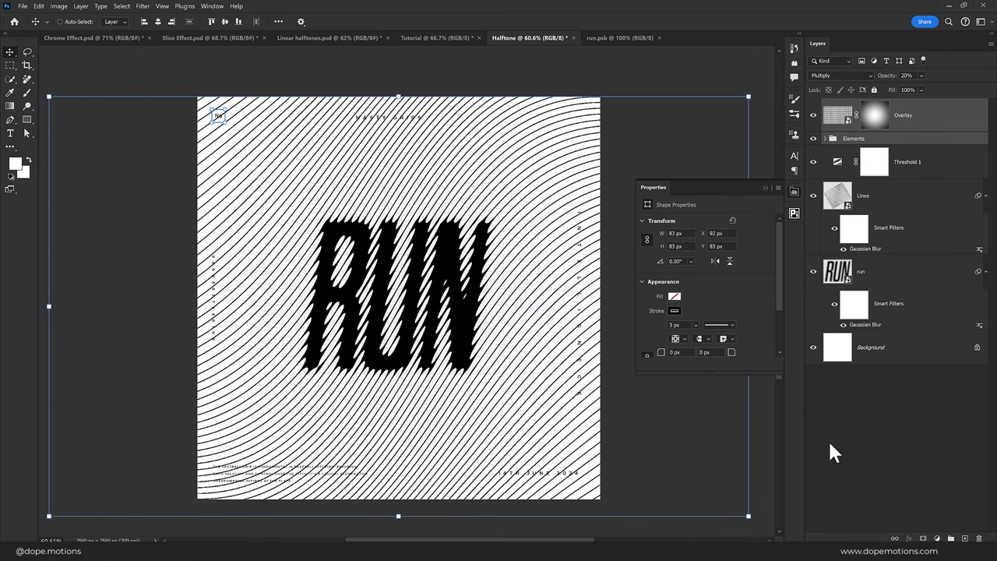
pyautogui.click(893, 449)
pyautogui.click(840, 166)
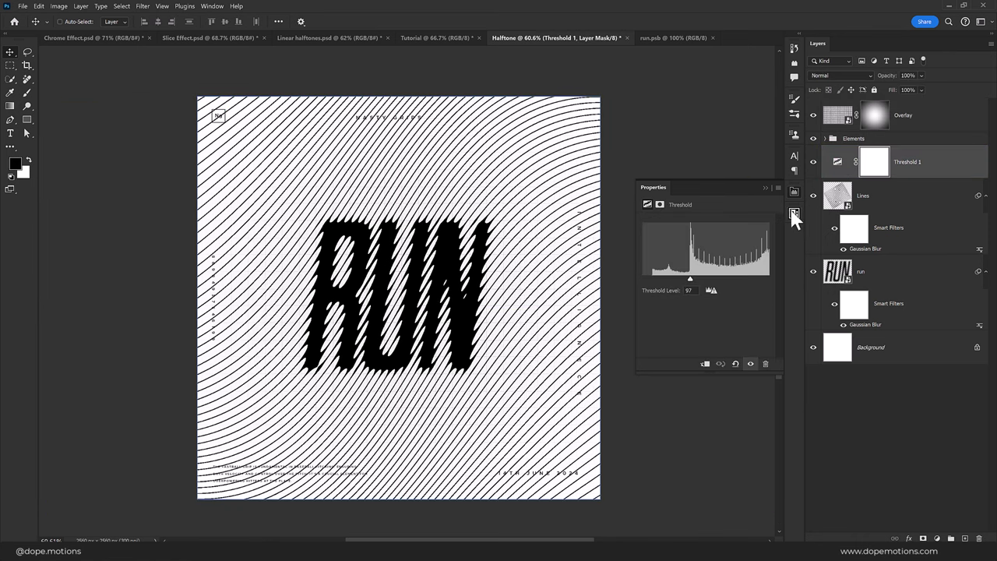
pyautogui.moveTo(687, 276); pyautogui.dragTo(684, 276)
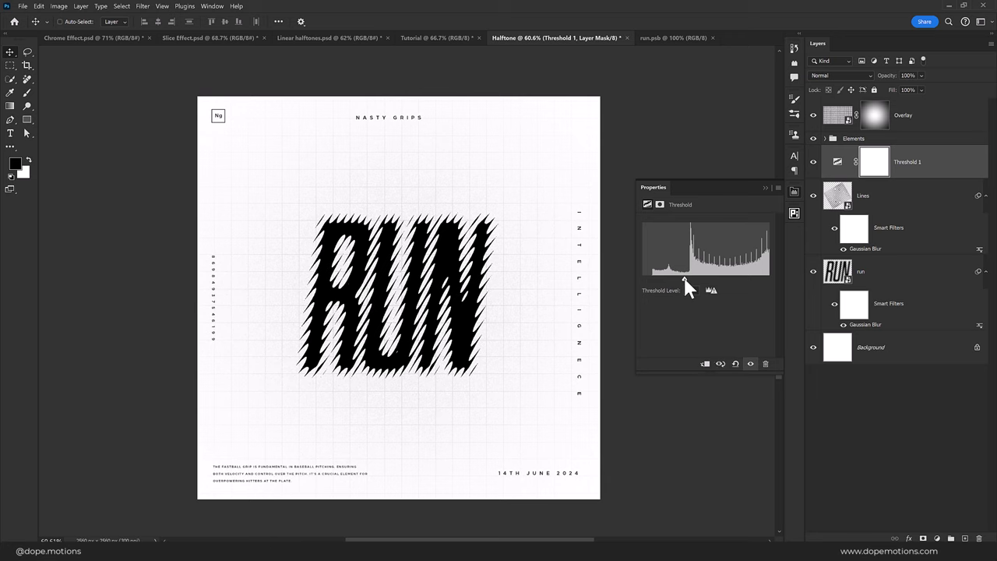
pyautogui.click(883, 434)
# Scale the RUN lettering up to about 141% from its centre.
pyautogui.click(904, 201)
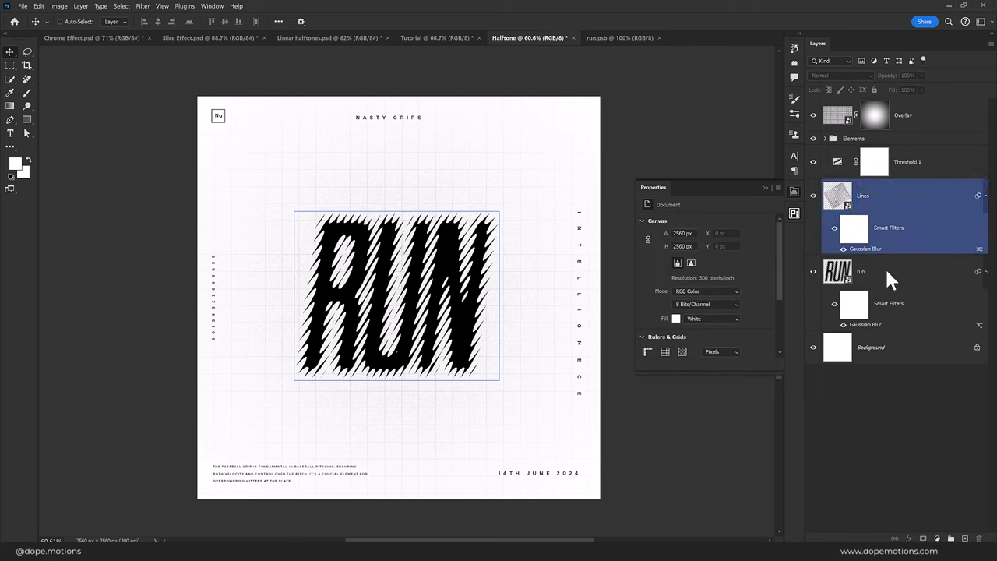
pyautogui.click(868, 274)
pyautogui.hotkey('ctrl', 't')
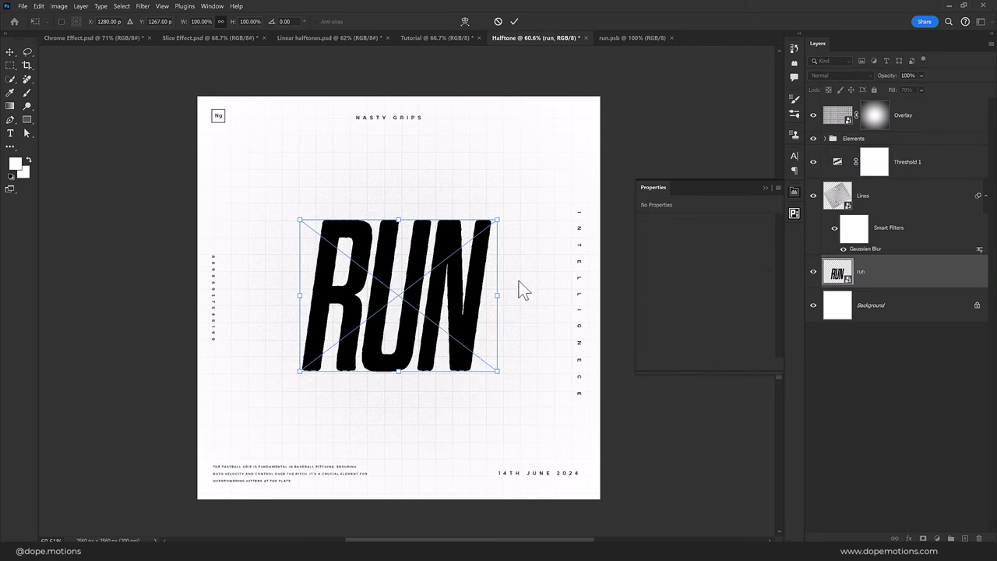
pyautogui.moveTo(497, 296); pyautogui.dragTo(529, 301)
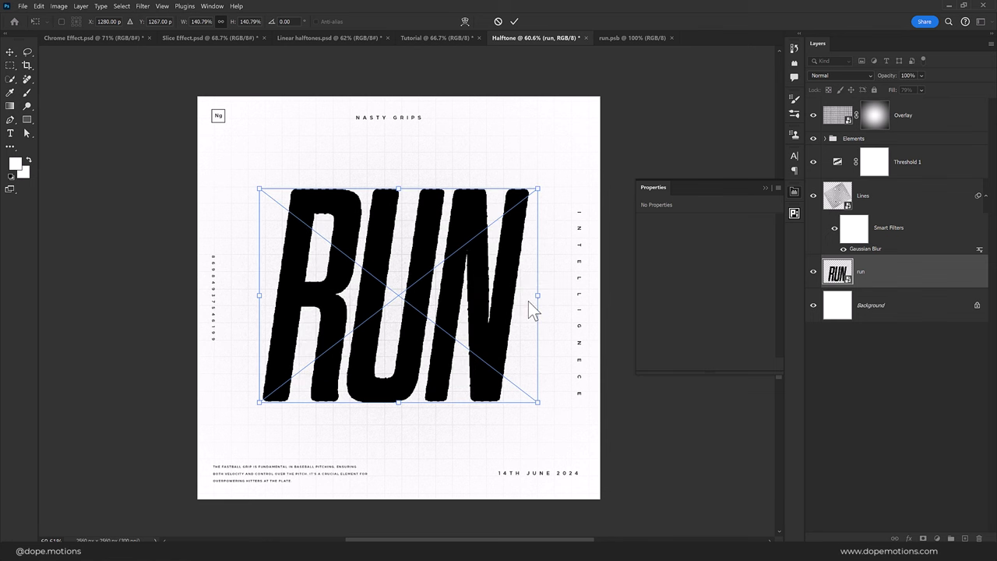
pyautogui.press('Return')
pyautogui.click(902, 453)
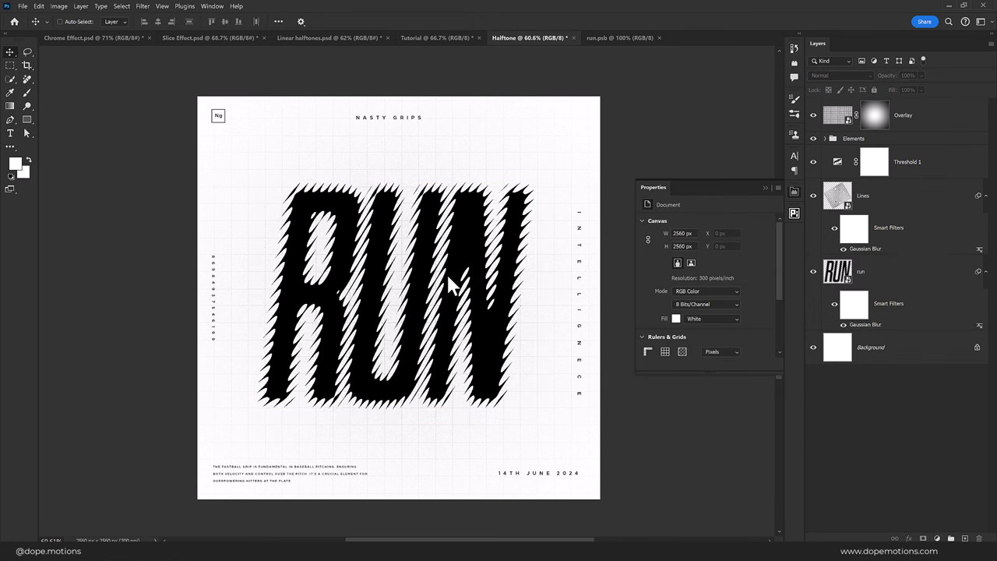